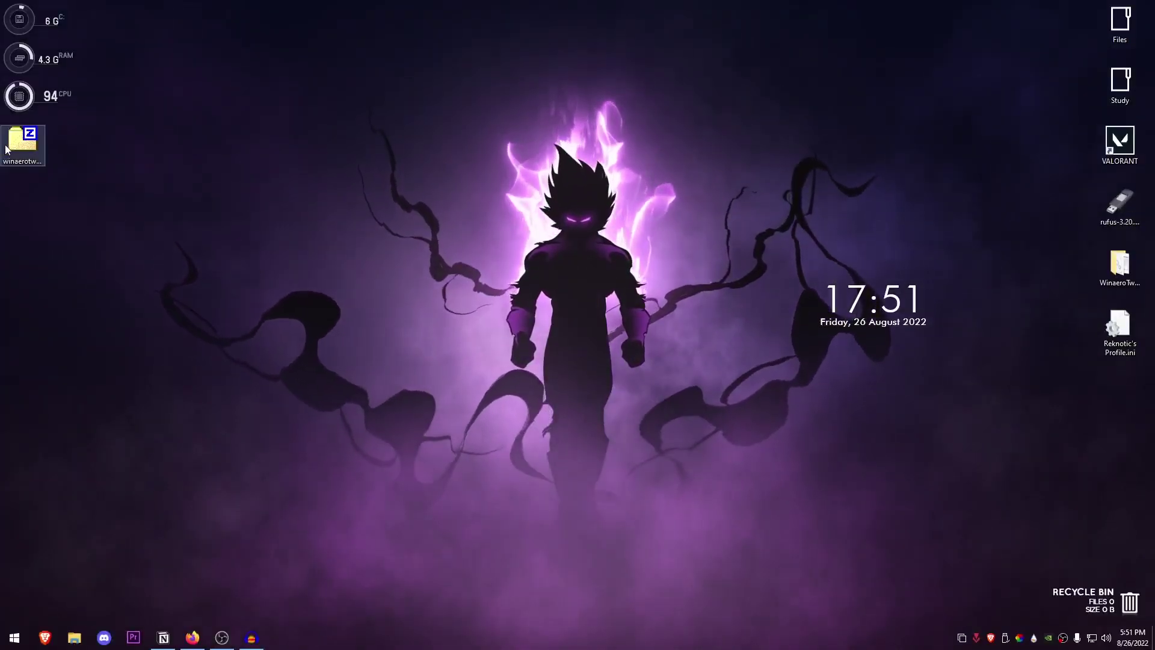
- Bring up the Winaero Tweaker page in Firefox and scroll through its download links to Get Winaero Tweaker
left_click(192, 639)
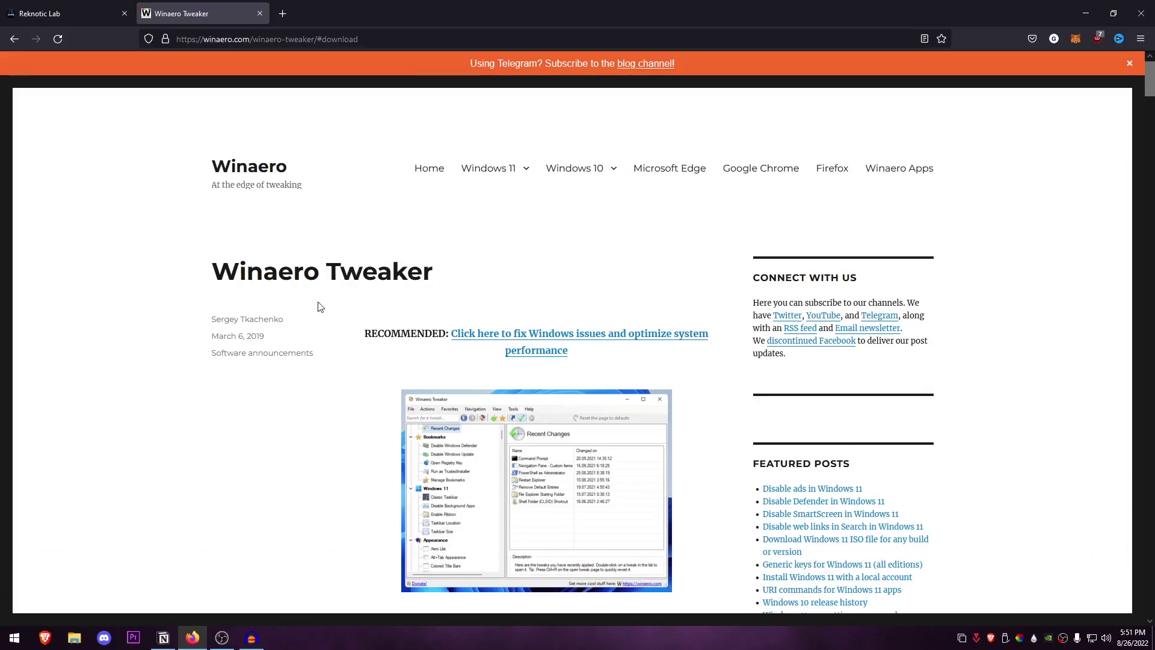
scroll(376, 310, "down", 10)
scroll(492, 383, "down", 10)
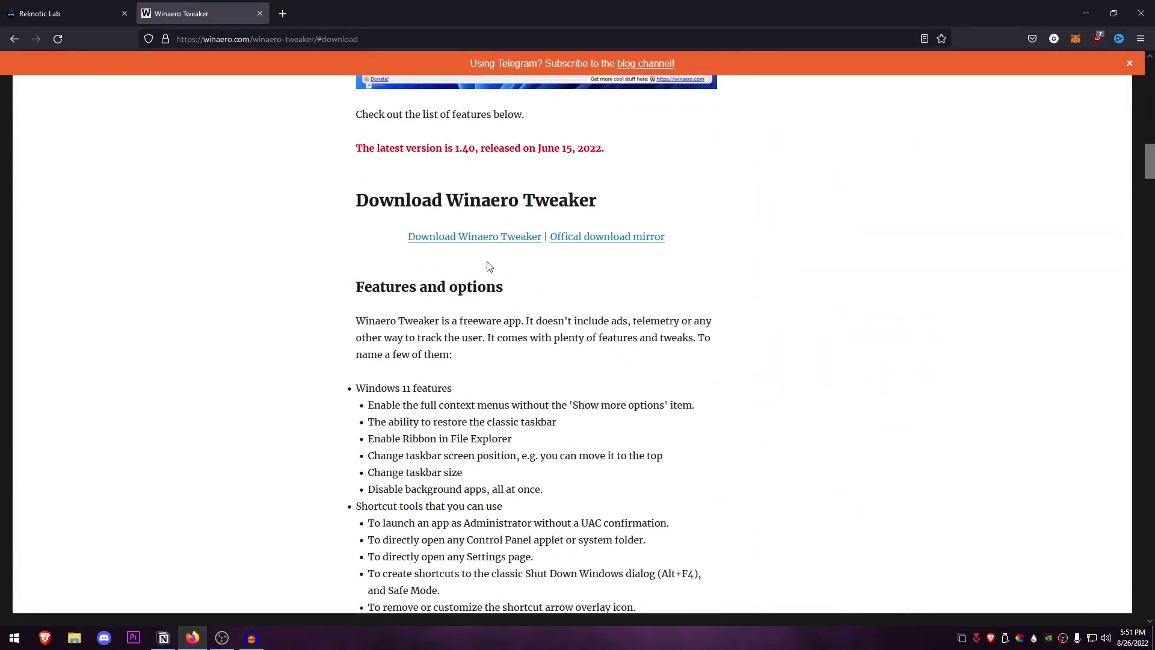
scroll(554, 365, "up", 10)
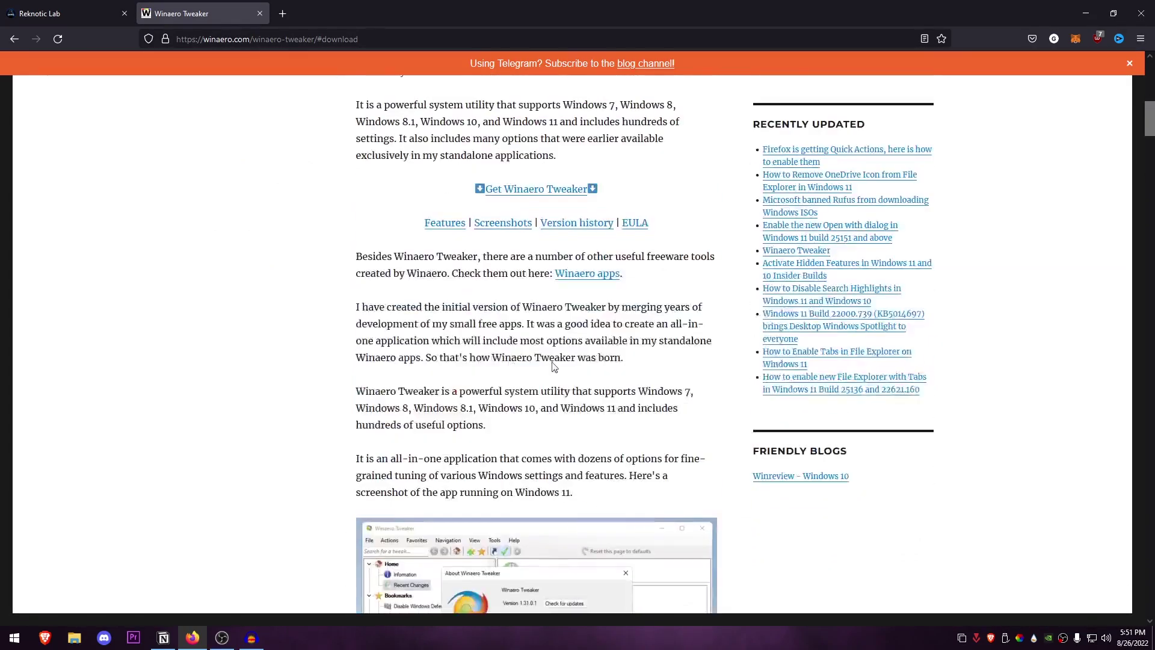
- Open winaerotweaker.zip in 7-Zip and select SilentSetup.cmd and WinaeroTweaker-1.40.0.0-setup.exe
left_click(1080, 18)
double_click(22, 141)
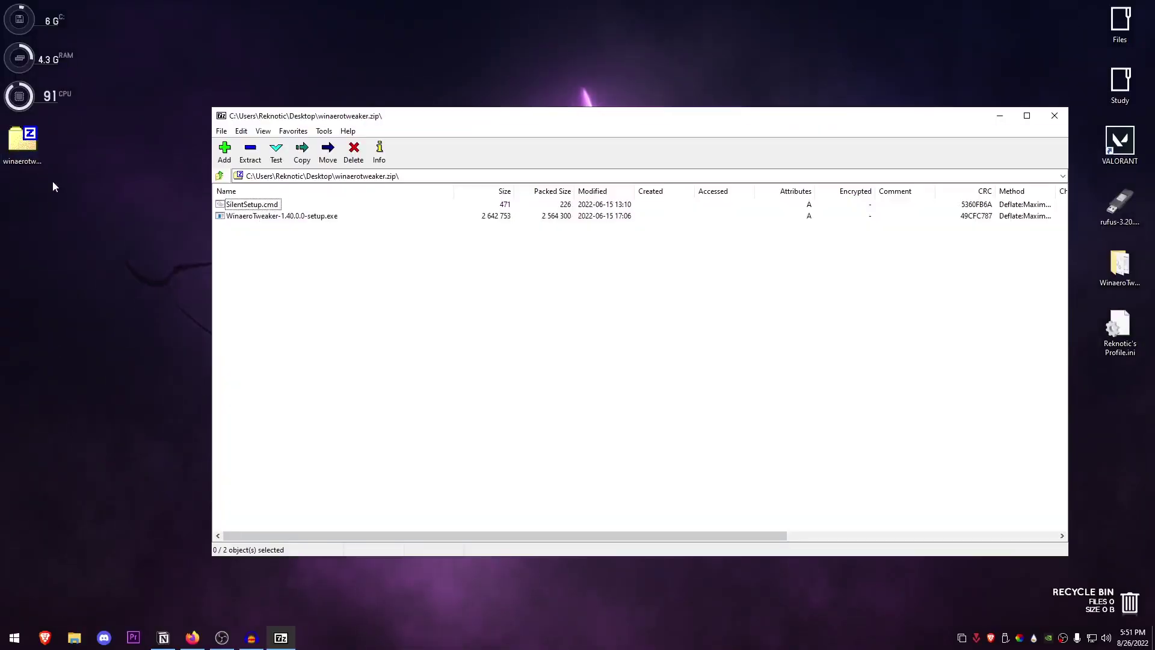
left_click(268, 205)
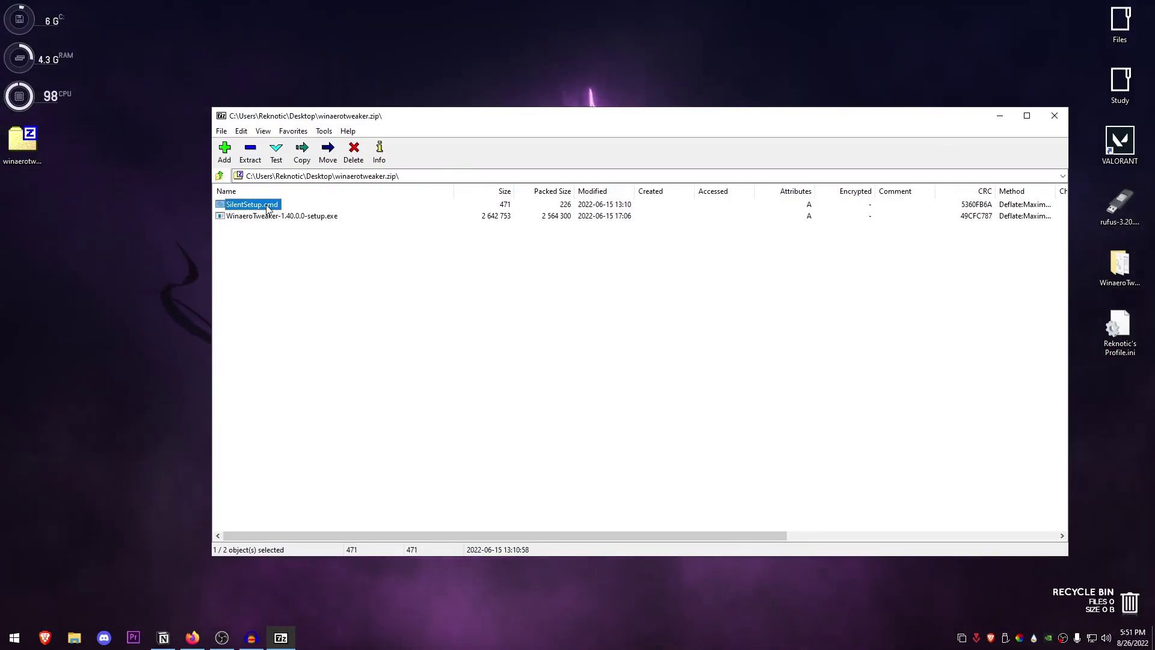
left_click(285, 218)
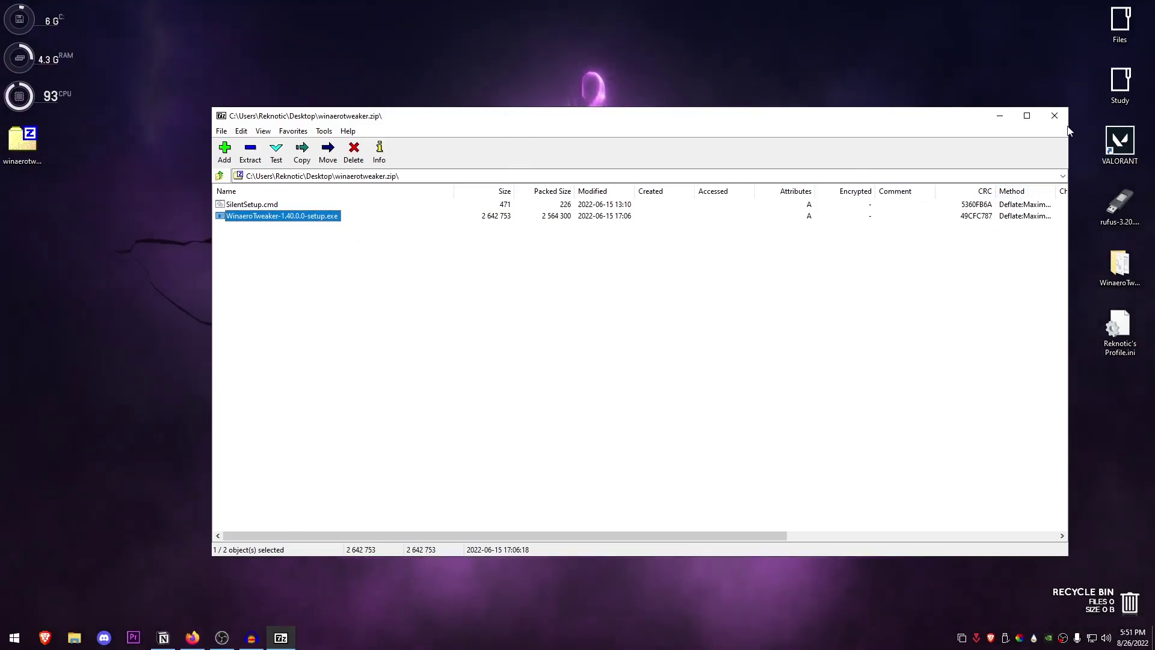
- Close 7-Zip, open the WinaeroTweaker folder, and run WinaeroTweaker.exe as administrator
key("alt+F4")
left_click_drag(1112, 270, 32, 232)
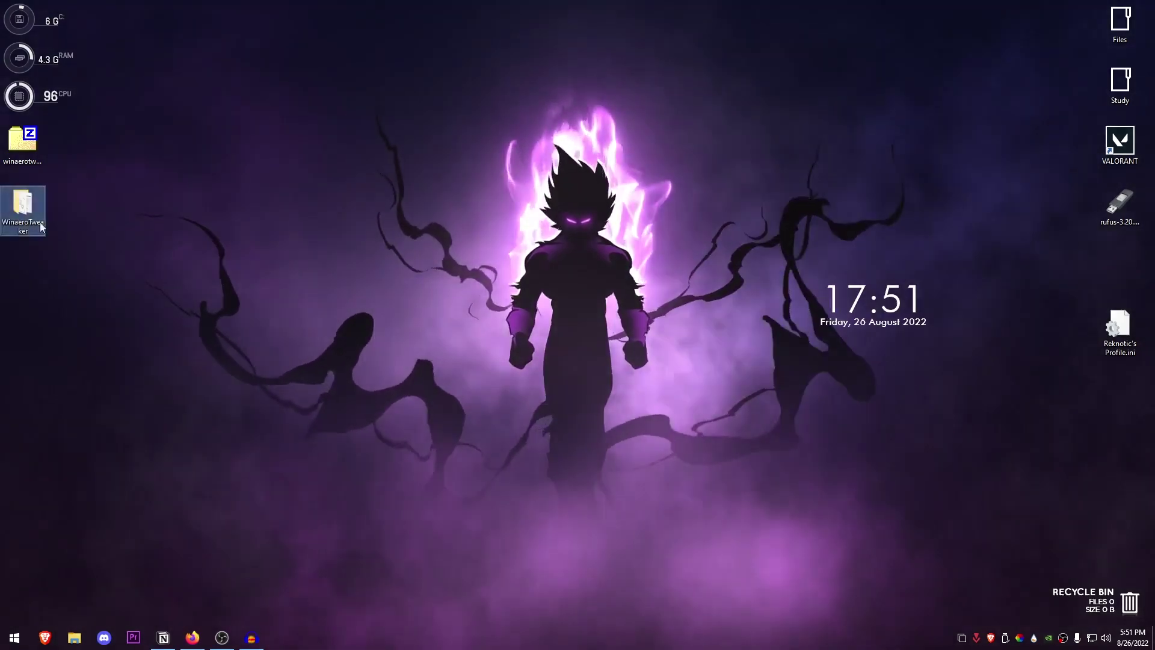
double_click(21, 218)
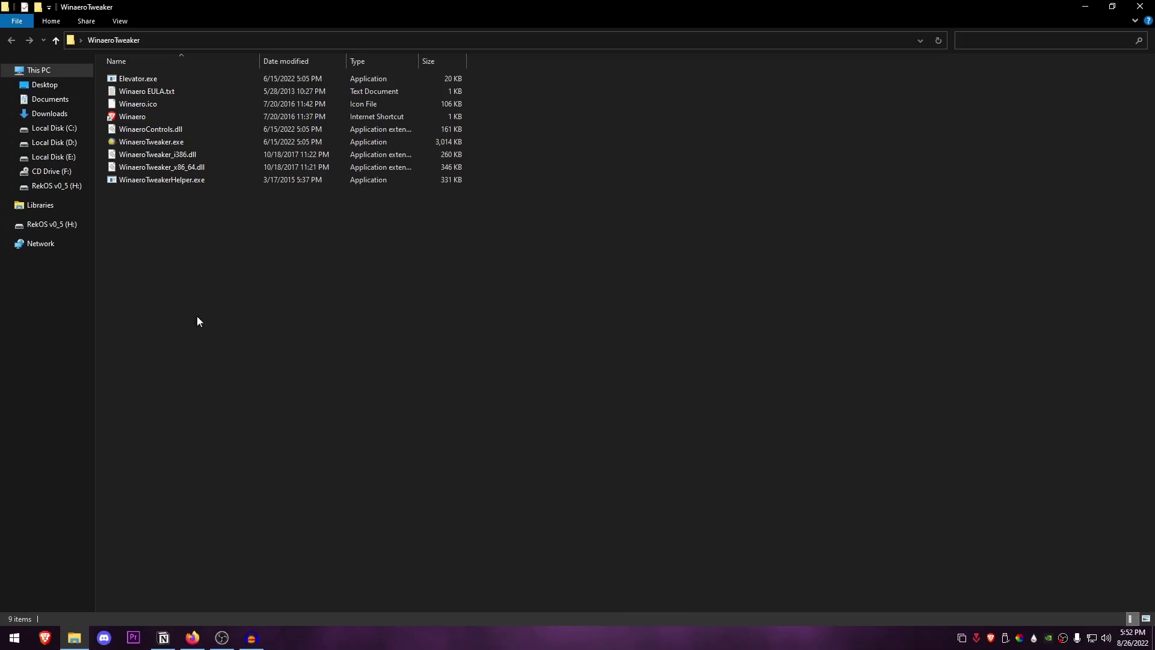
right_click(164, 139)
left_click(181, 160)
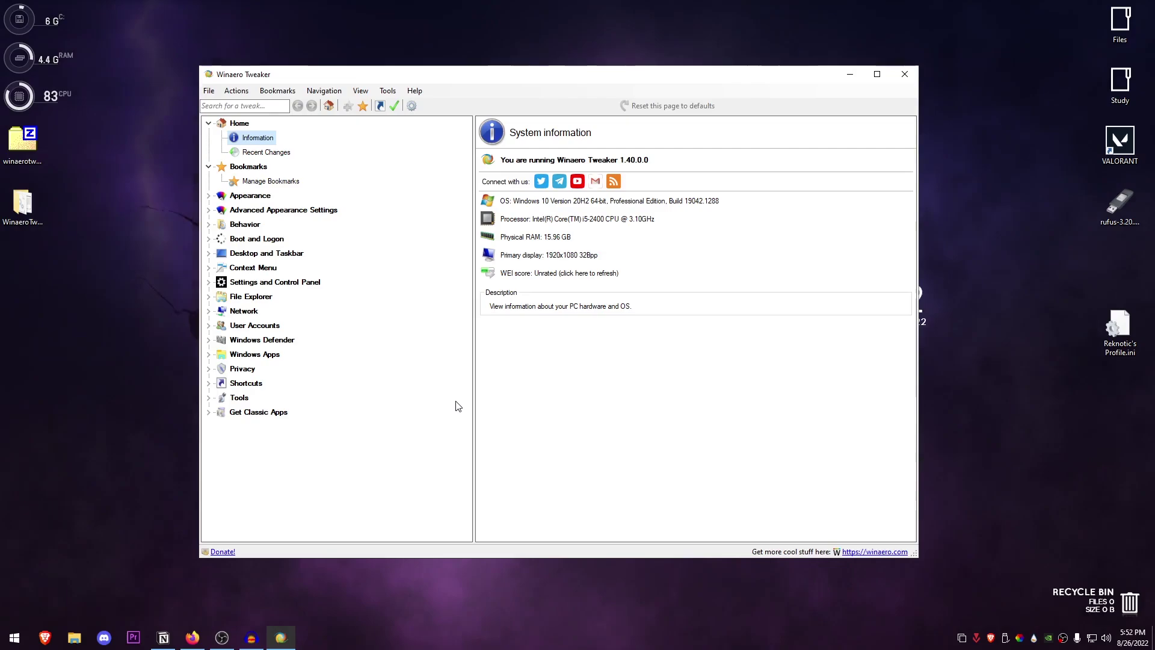
- Move Reknotic's Profile.ini higher on the desktop and widen the Winaero Tweaker window
left_click_drag(1113, 339, 1114, 299)
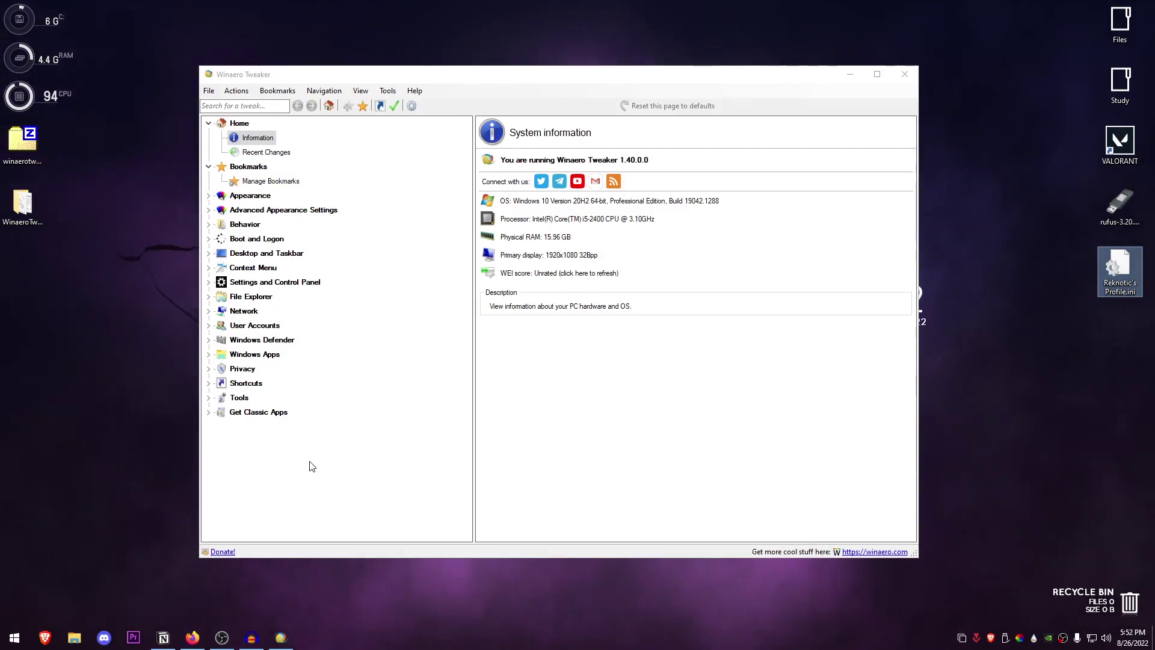
left_click_drag(199, 457, 160, 442)
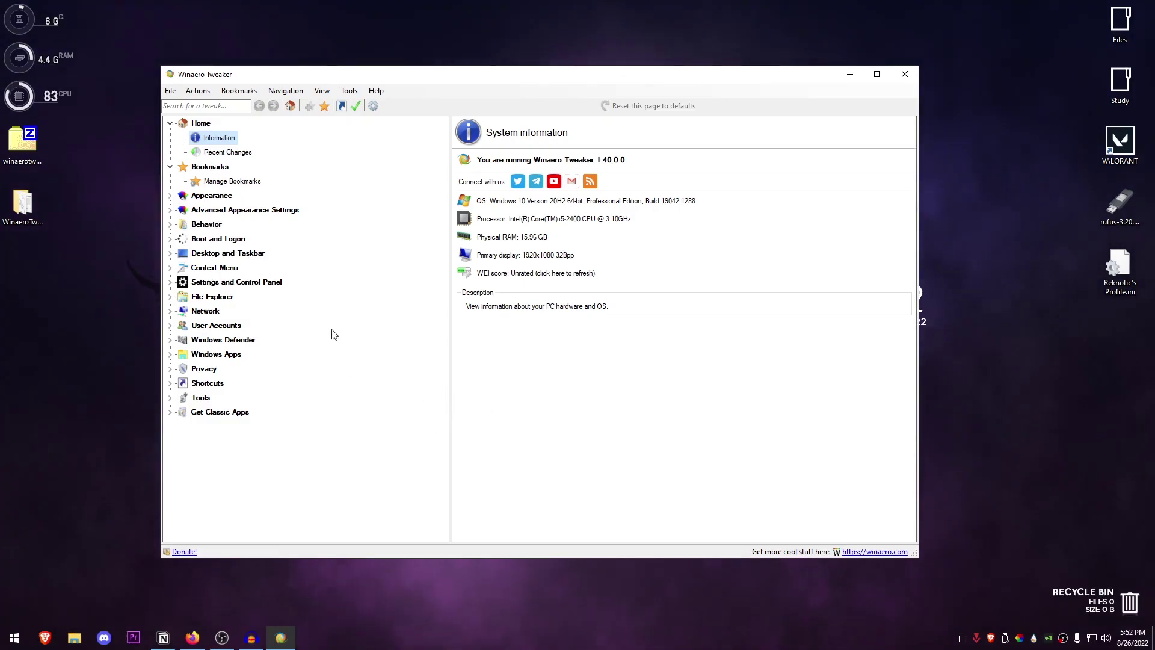
- Browse Alt+Tab Appearance, Colored Title Bars, Dark Color Scheme, Startup Sound and Theme Behavior without changes
left_click(211, 195)
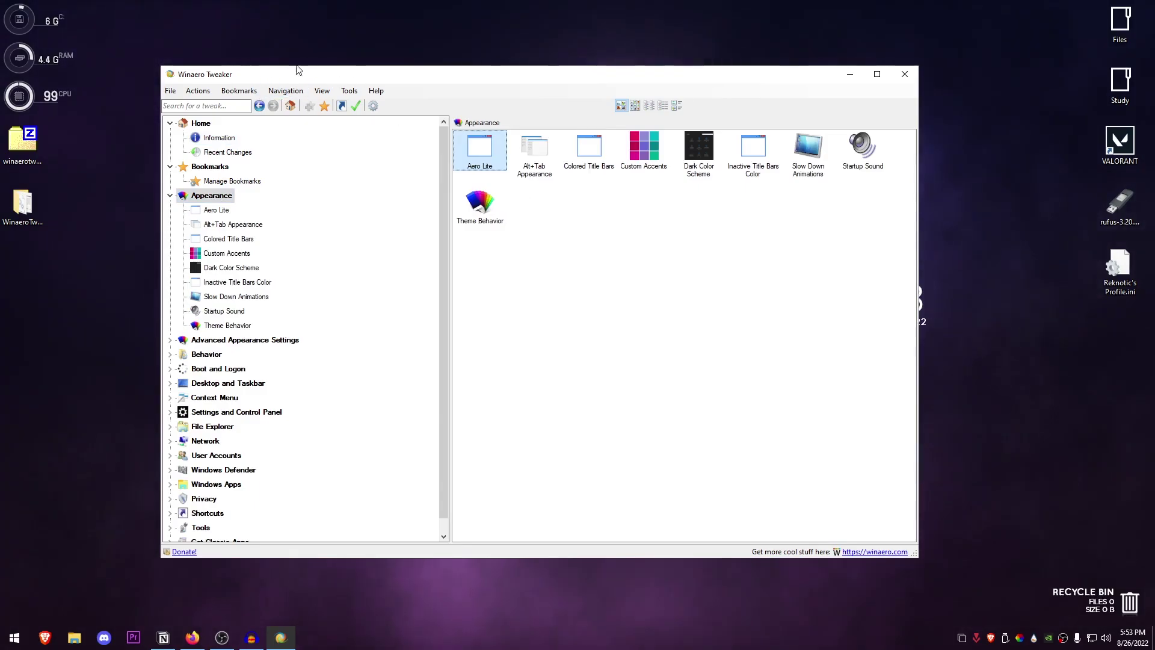
left_click(534, 154)
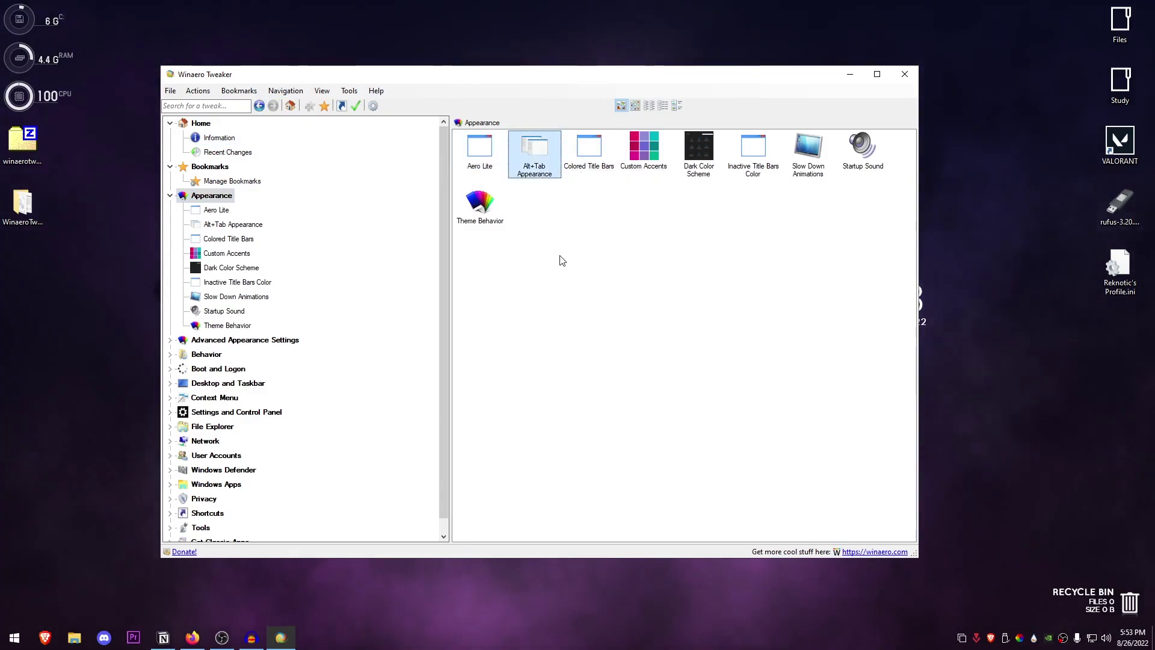
left_click(605, 154)
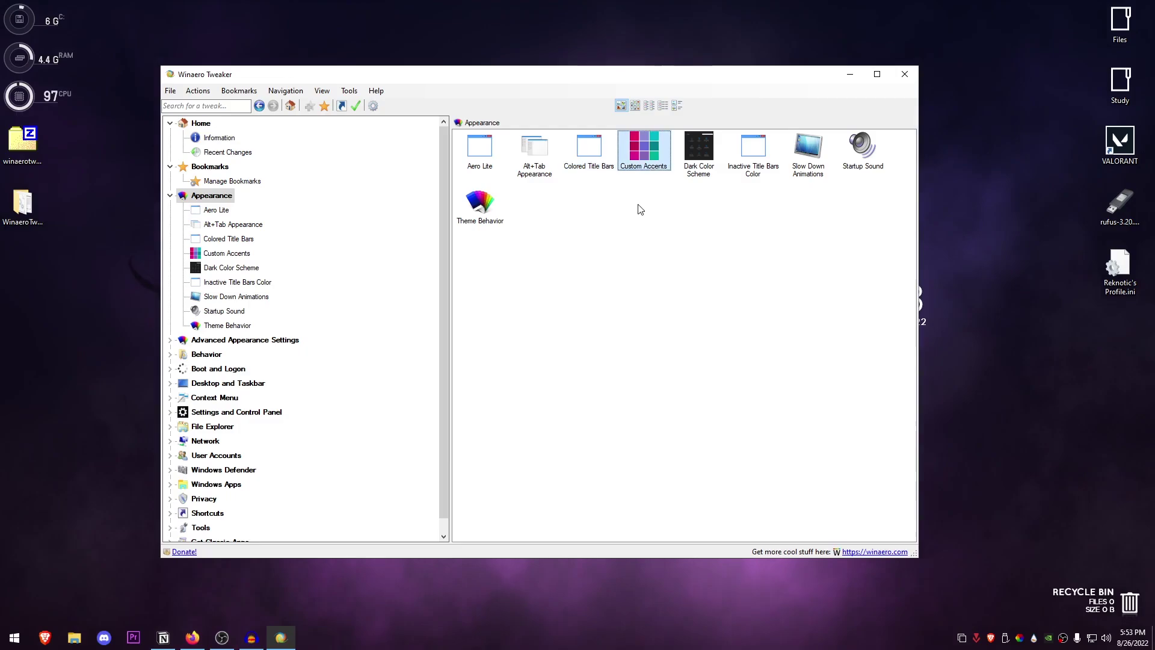
left_click(707, 173)
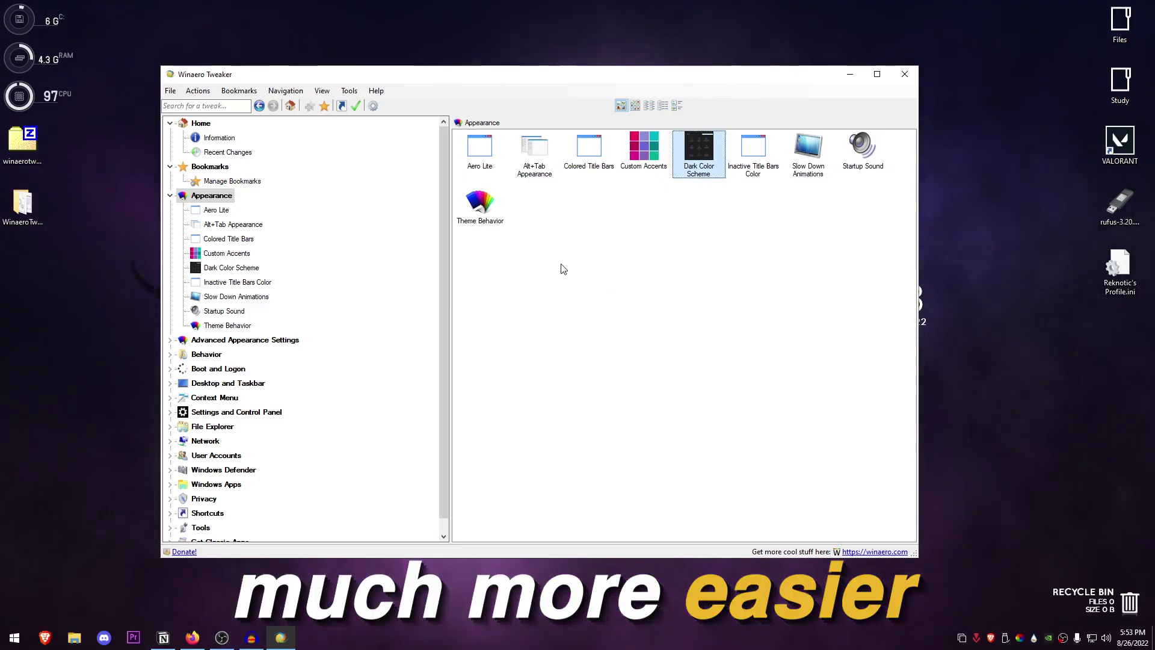
double_click(546, 154)
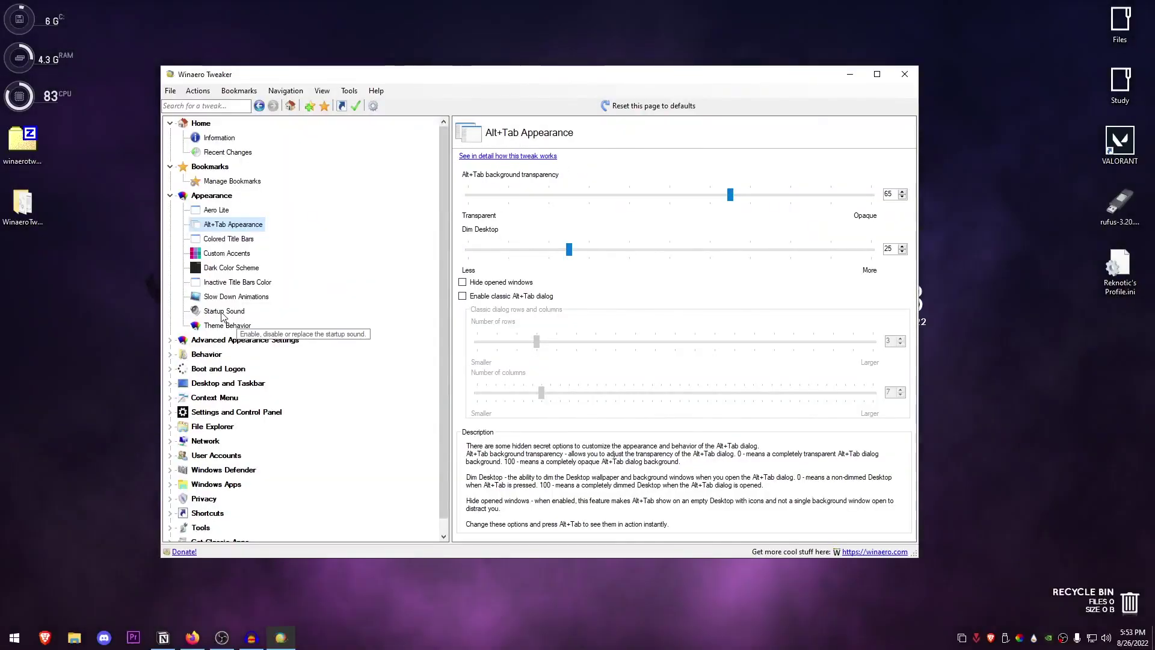
left_click(222, 311)
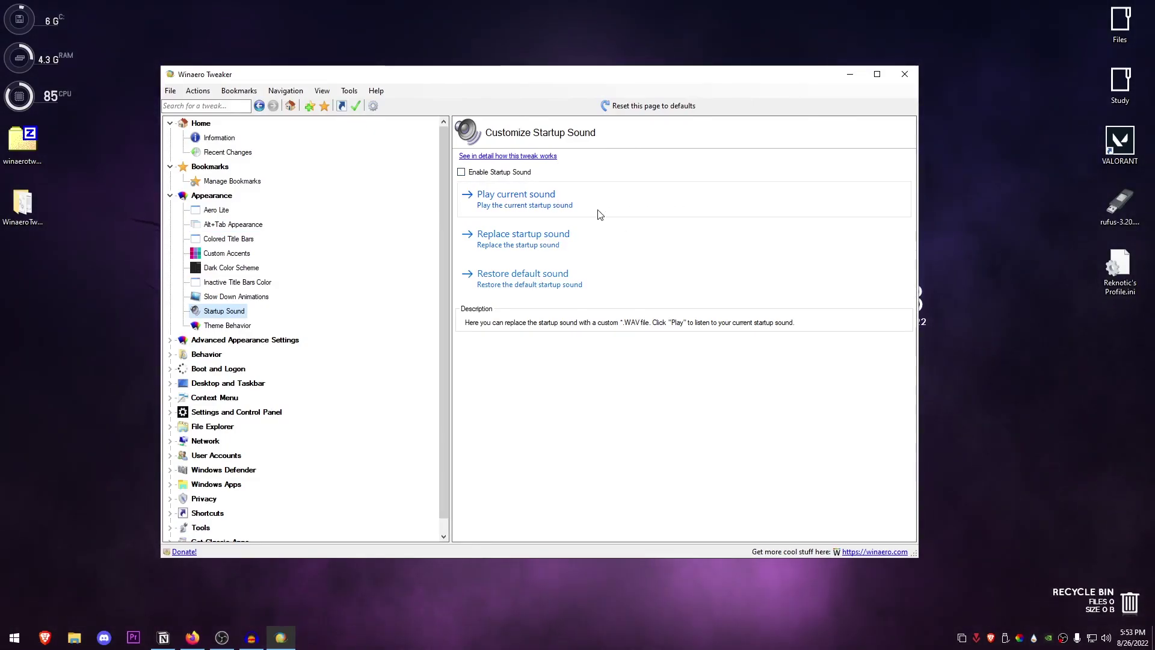
left_click(227, 326)
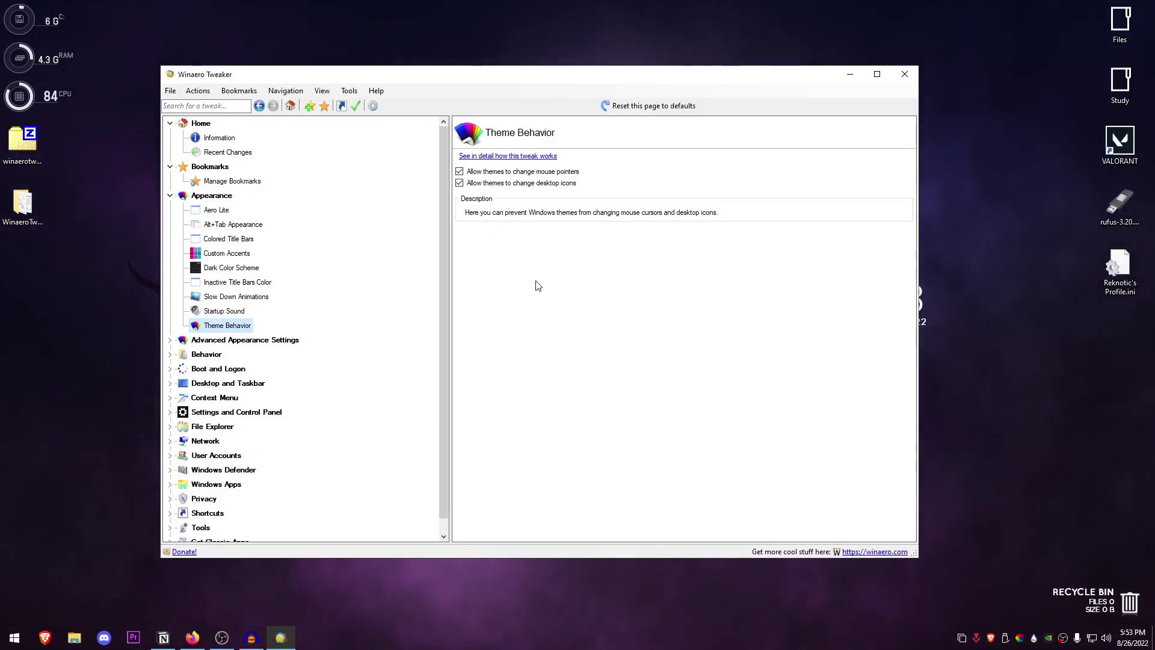
- Collapse Appearance and view the Advanced Appearance Settings Scrollbars page, showing width and button size 17
double_click(213, 196)
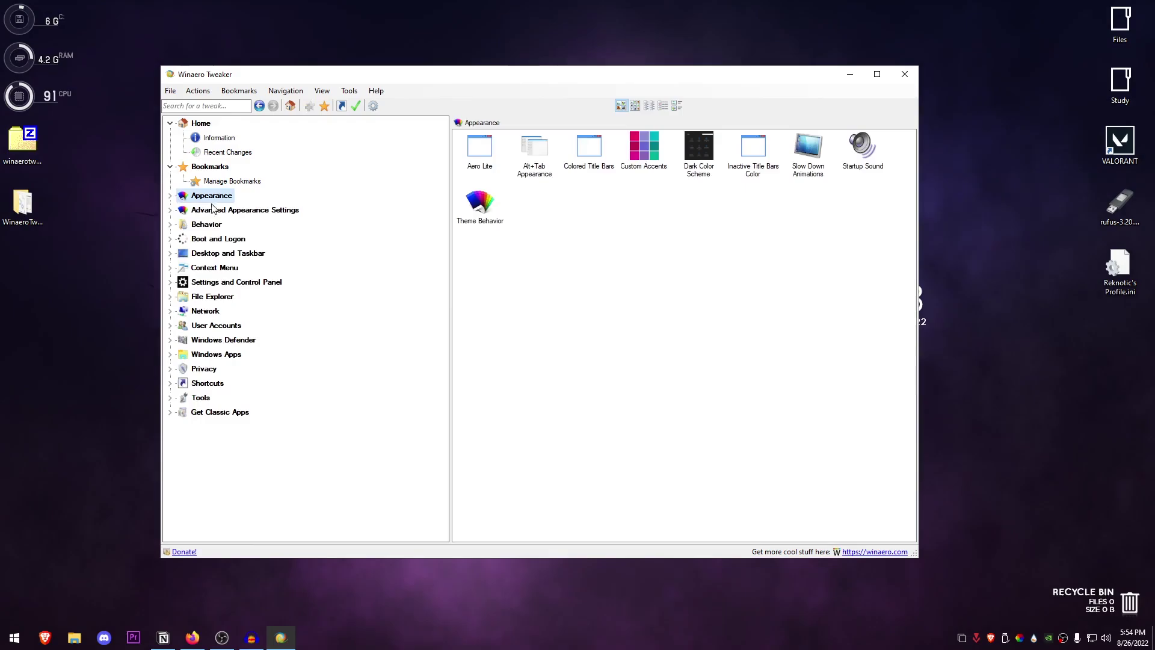
double_click(229, 211)
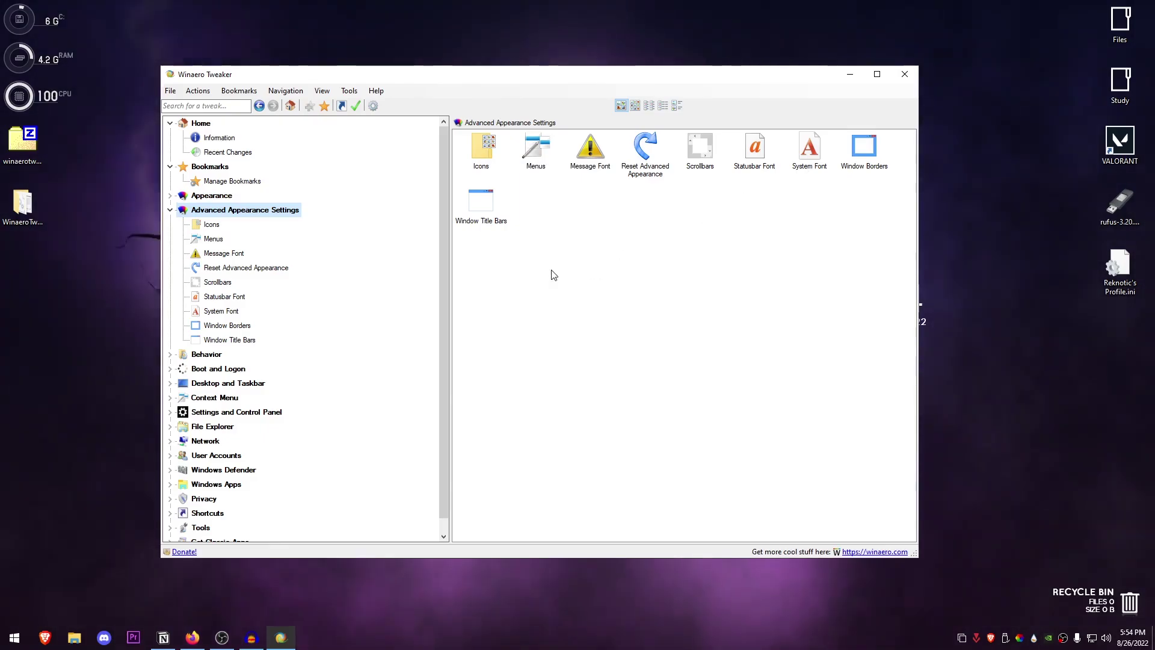
left_click(699, 147)
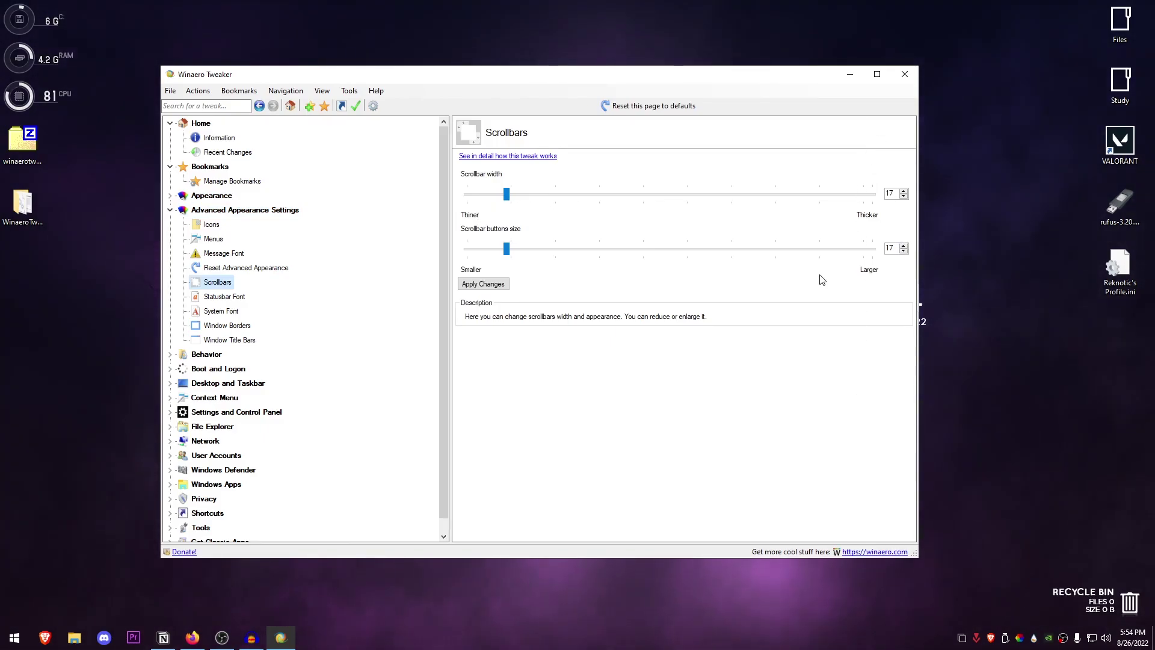
- Review Behavior's Ads and Unwanted Apps, then view Automatic Registry Backup, leaving it unchecked
left_click(169, 209)
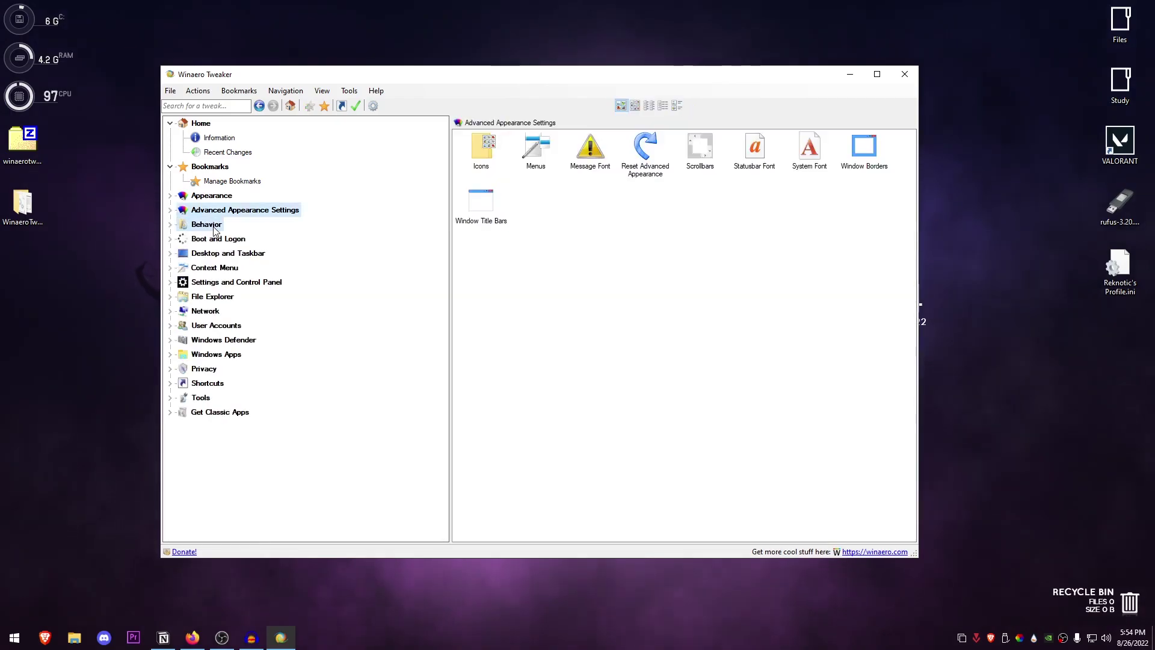
left_click(173, 226)
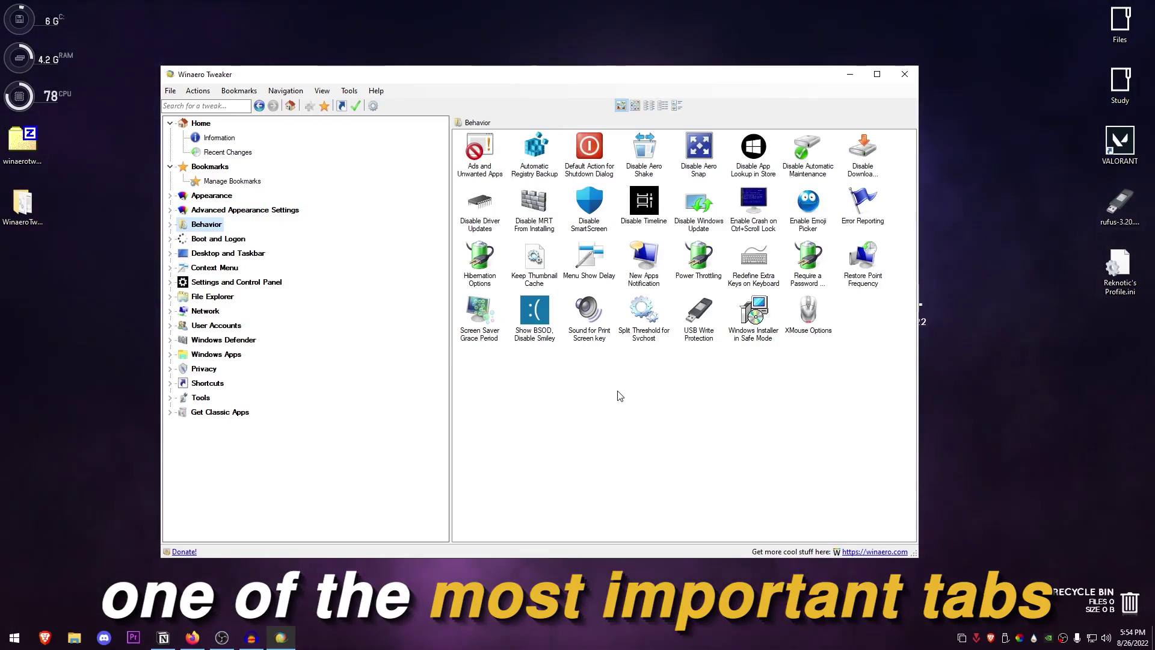
double_click(490, 166)
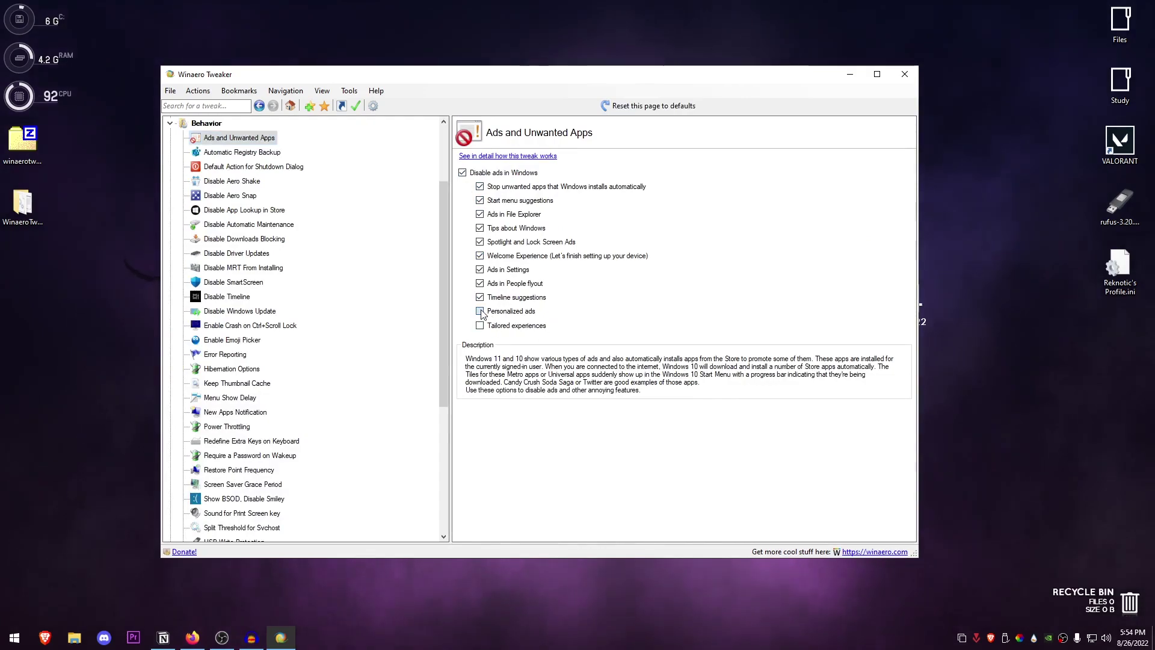
left_click(242, 152)
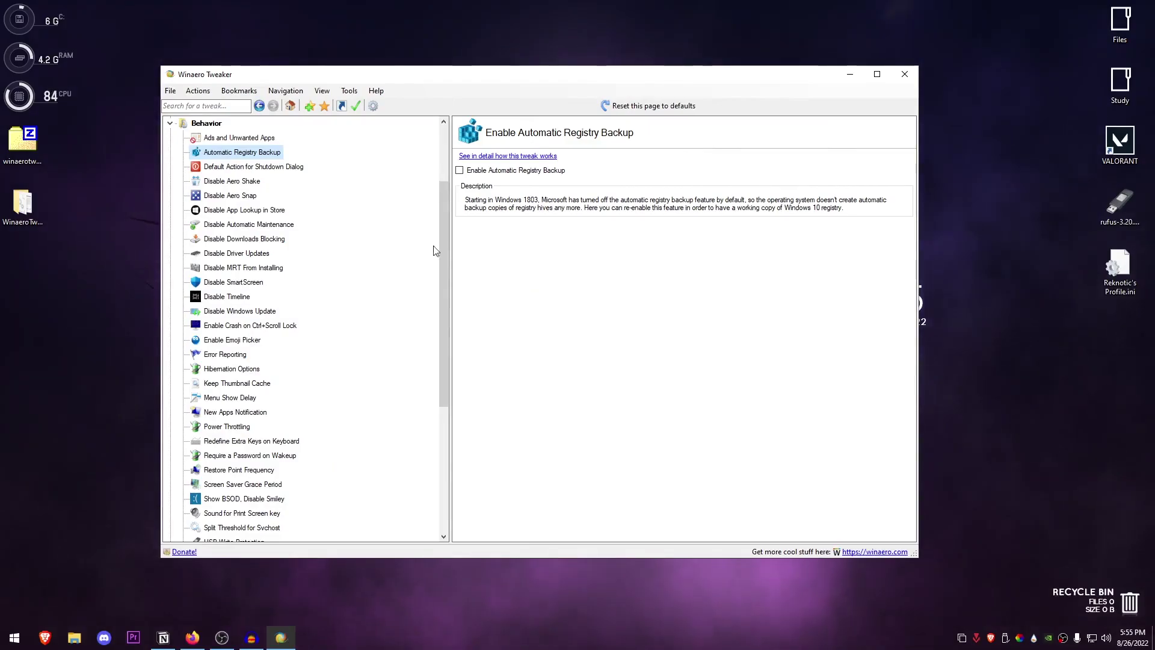
- Step to Disable App Lookup in Store, dismiss the Start menu, and show Disable Automatic Maintenance
key("Down")
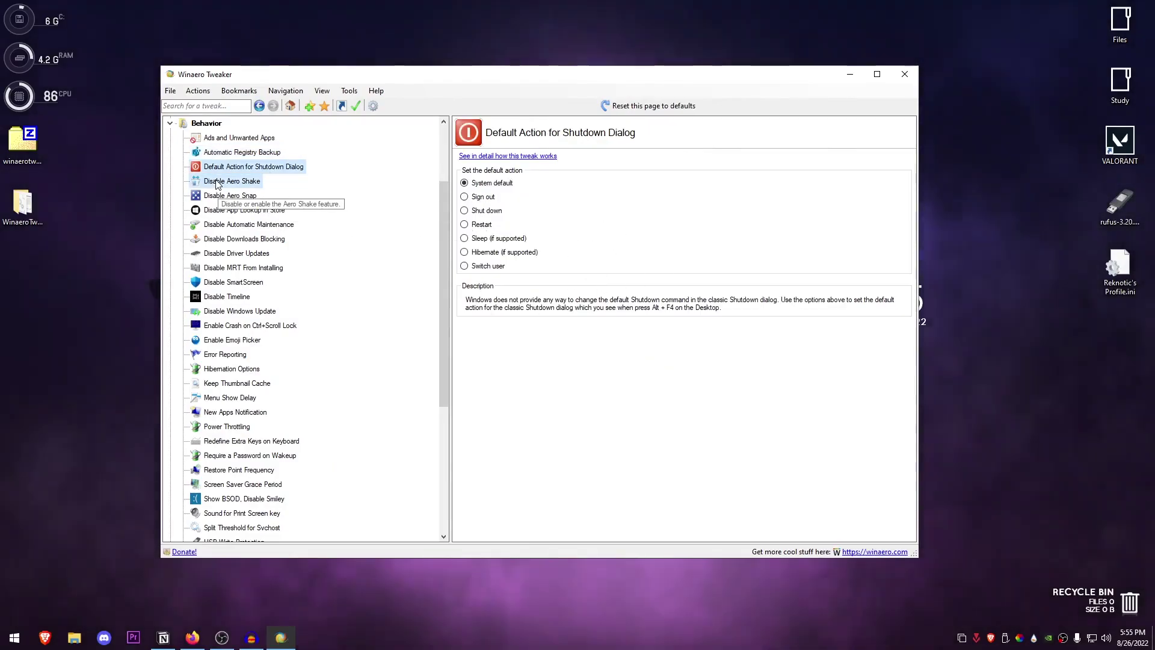
left_click(256, 212)
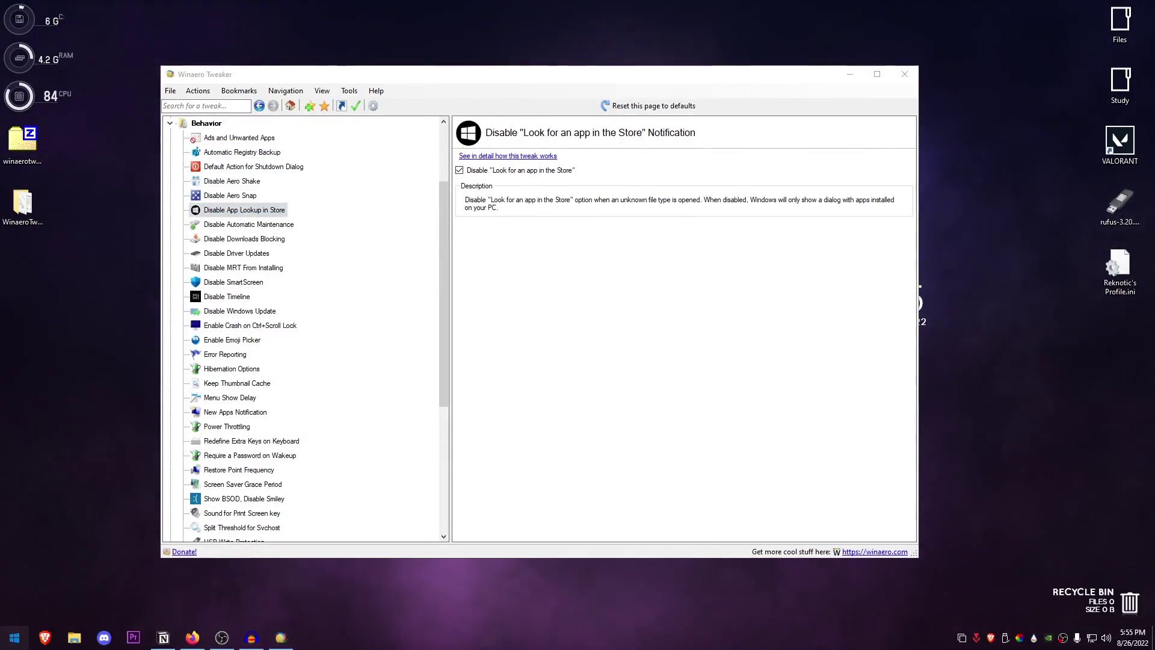
left_click(14, 637)
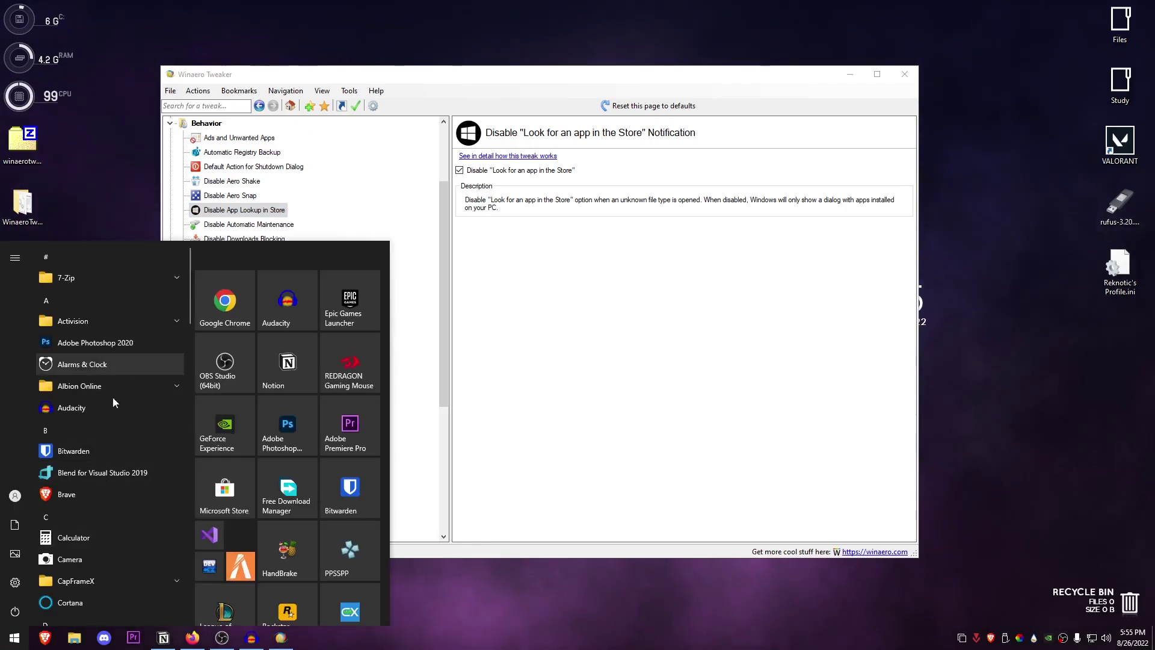
left_click(565, 295)
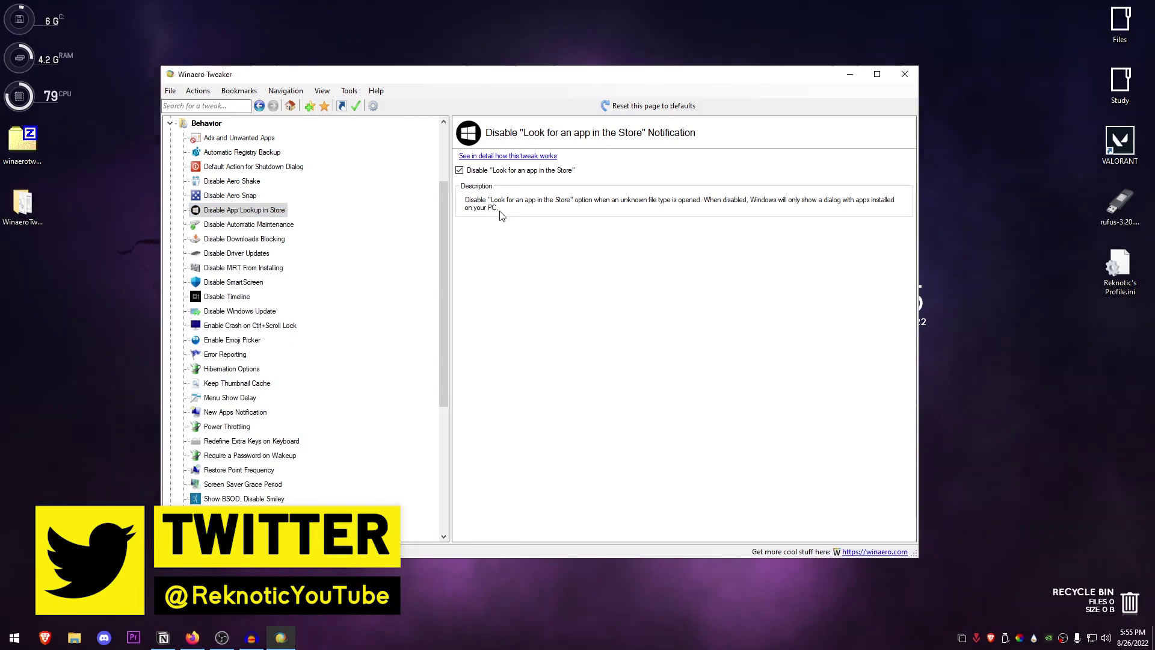
left_click(269, 228)
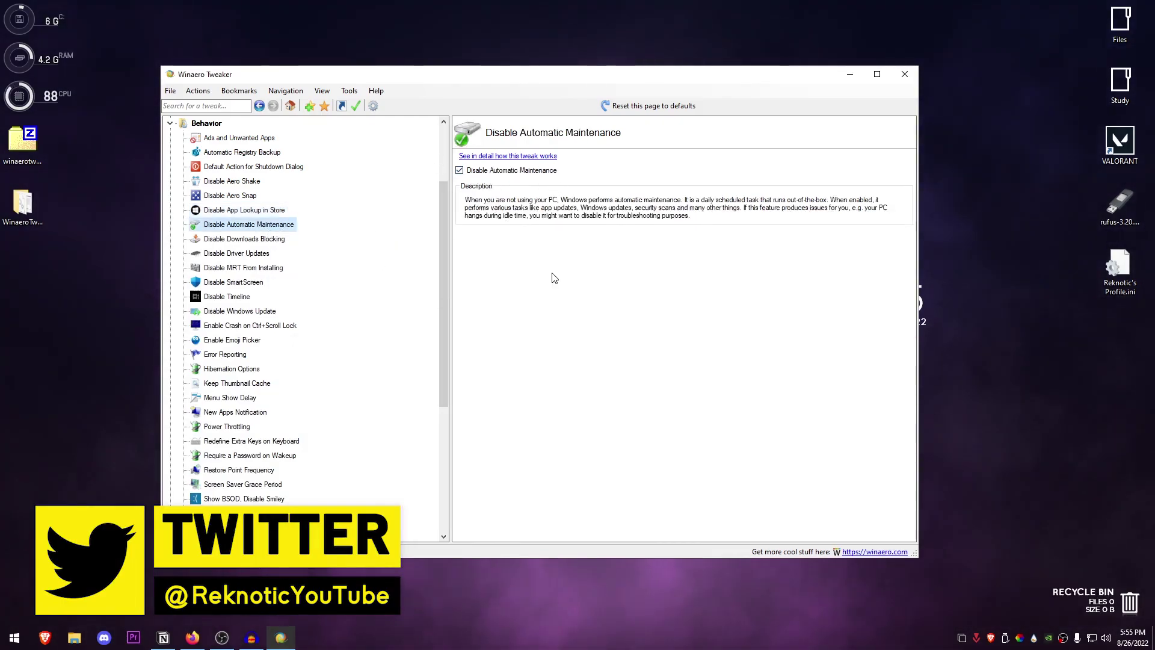
- Step through Downloads Blocking, Driver Updates, MRT, SmartScreen, Timeline, Windows Update and Crash tweaks to Error Reporting
key("Down")
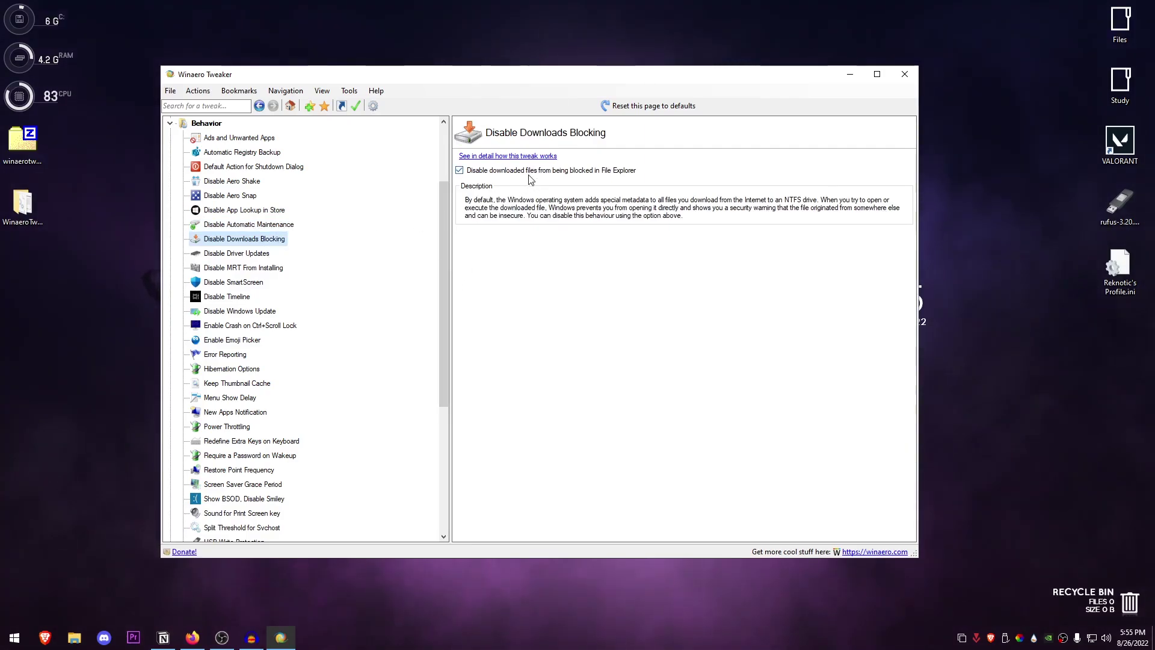
key("Down")
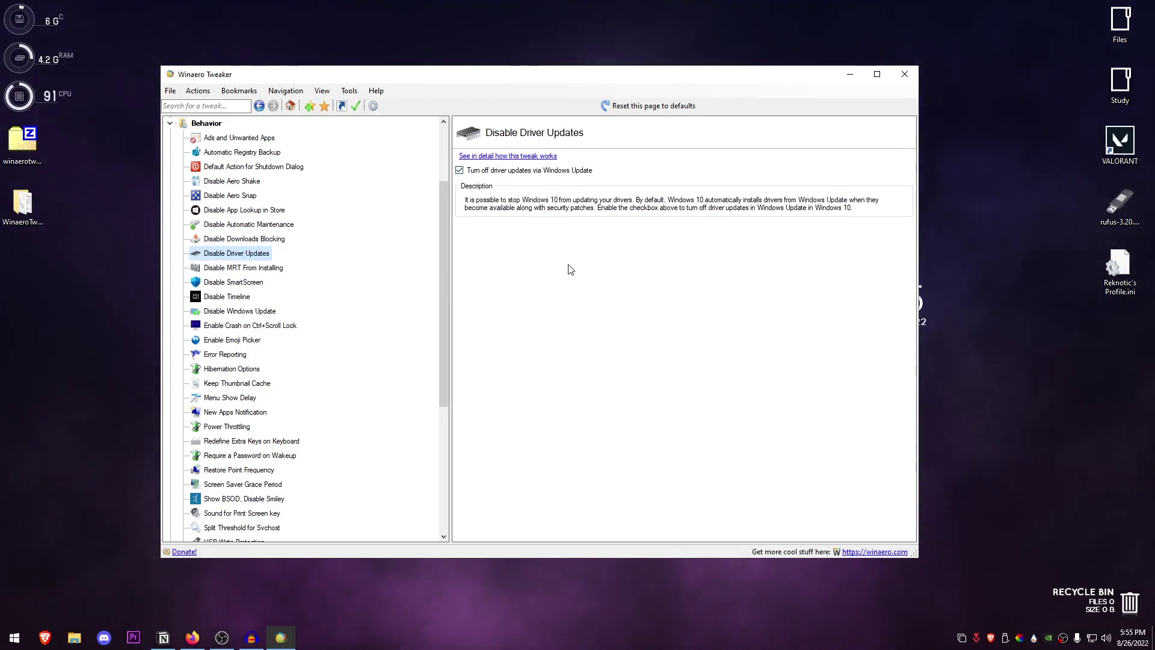
left_click(263, 269)
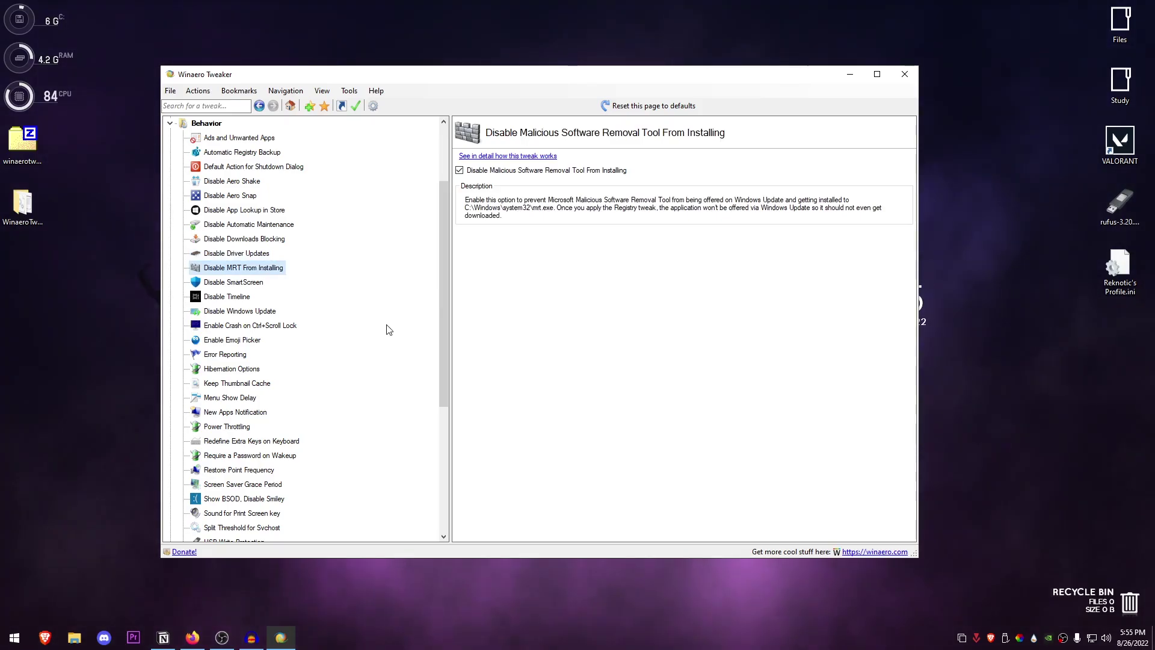
key("Down")
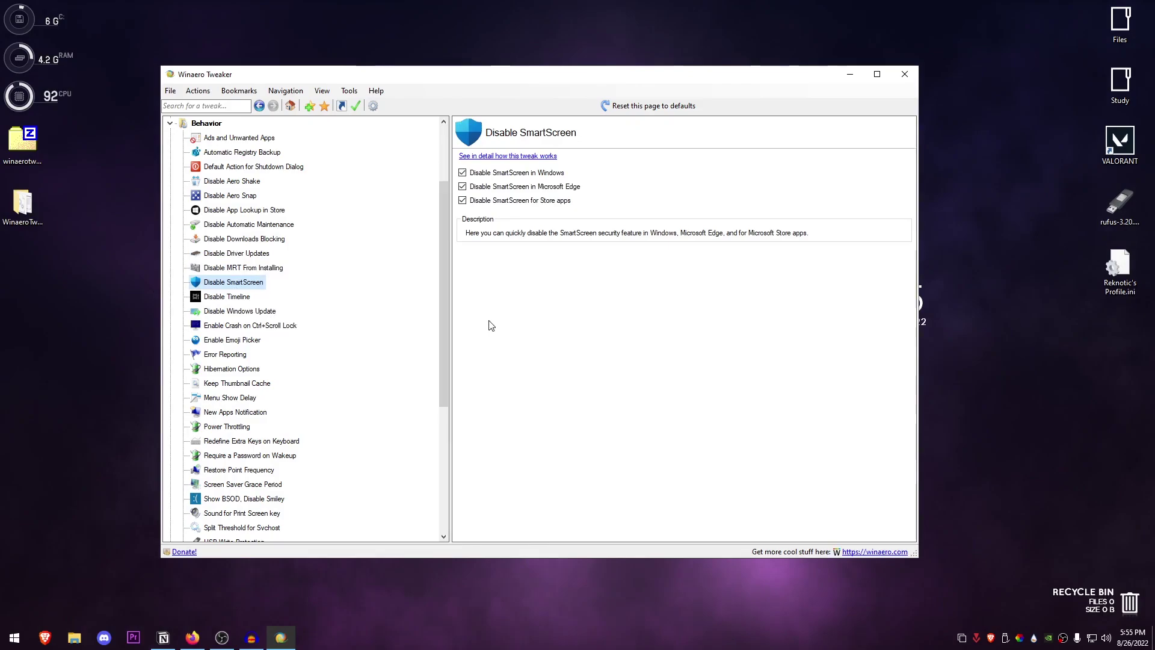
key("Down")
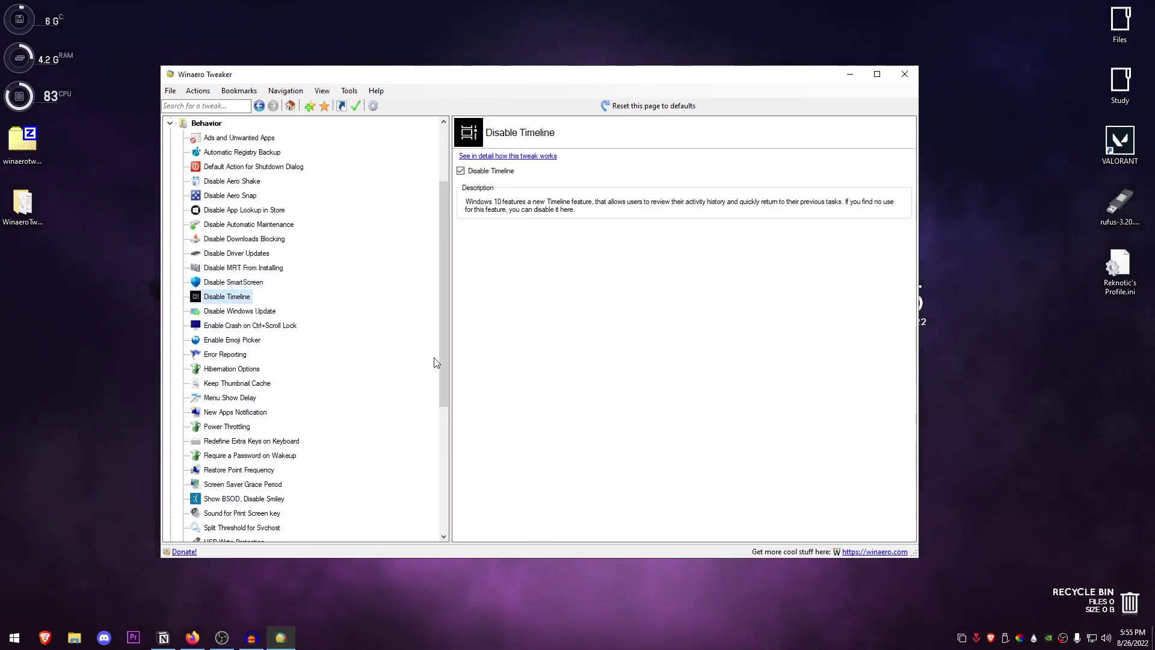
key("Down")
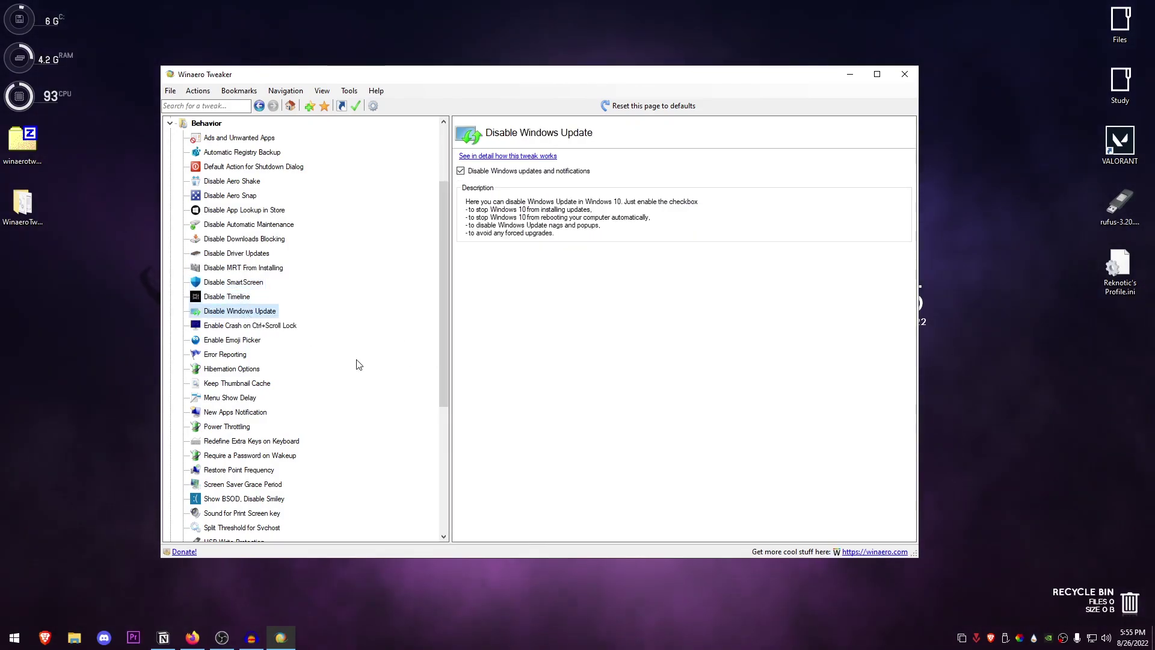
left_click(258, 328)
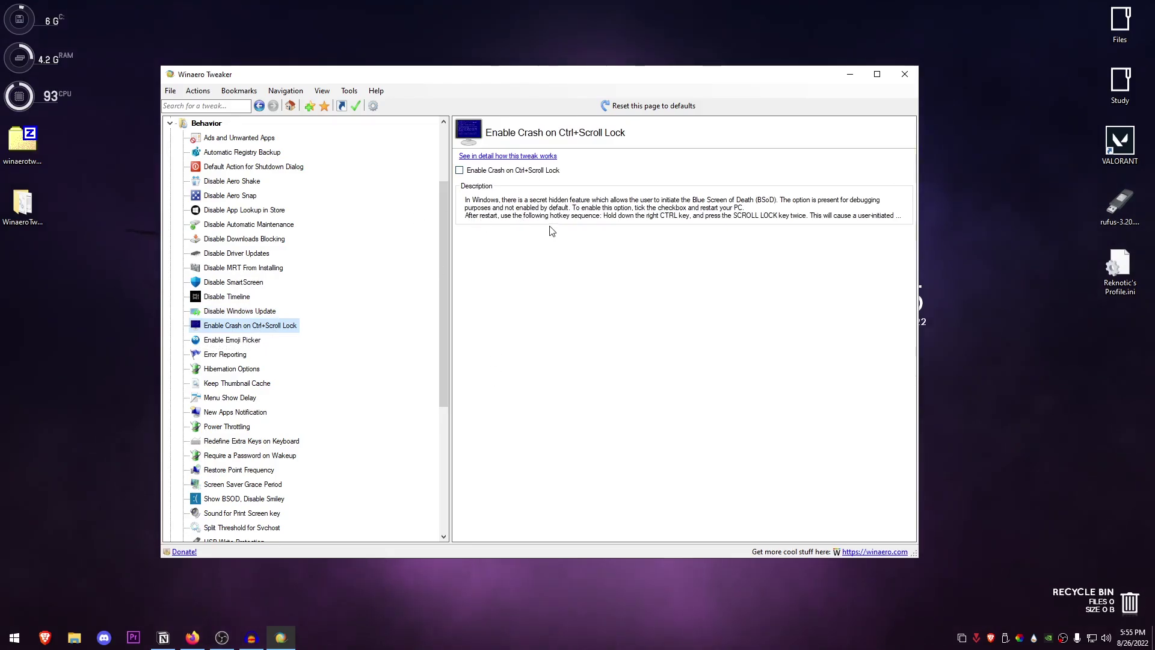
key("Down")
key("Down")
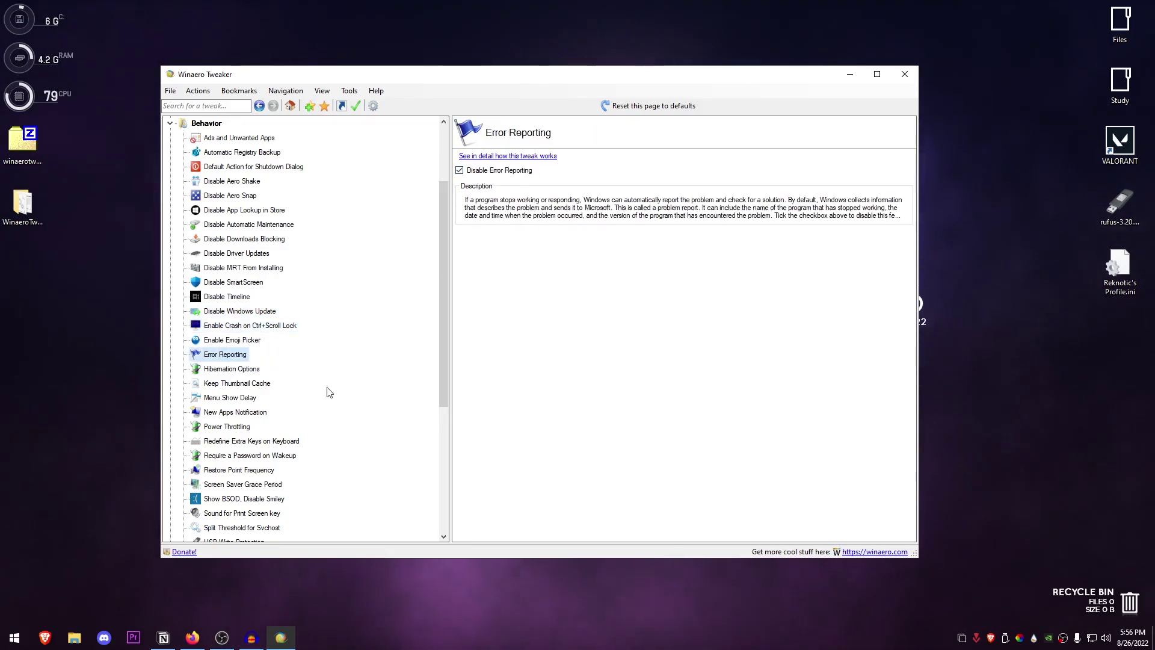
- Apply Disable Hibernation, then view Keep Thumbnail Cache and Menu Show Delay with delay 8
left_click(228, 369)
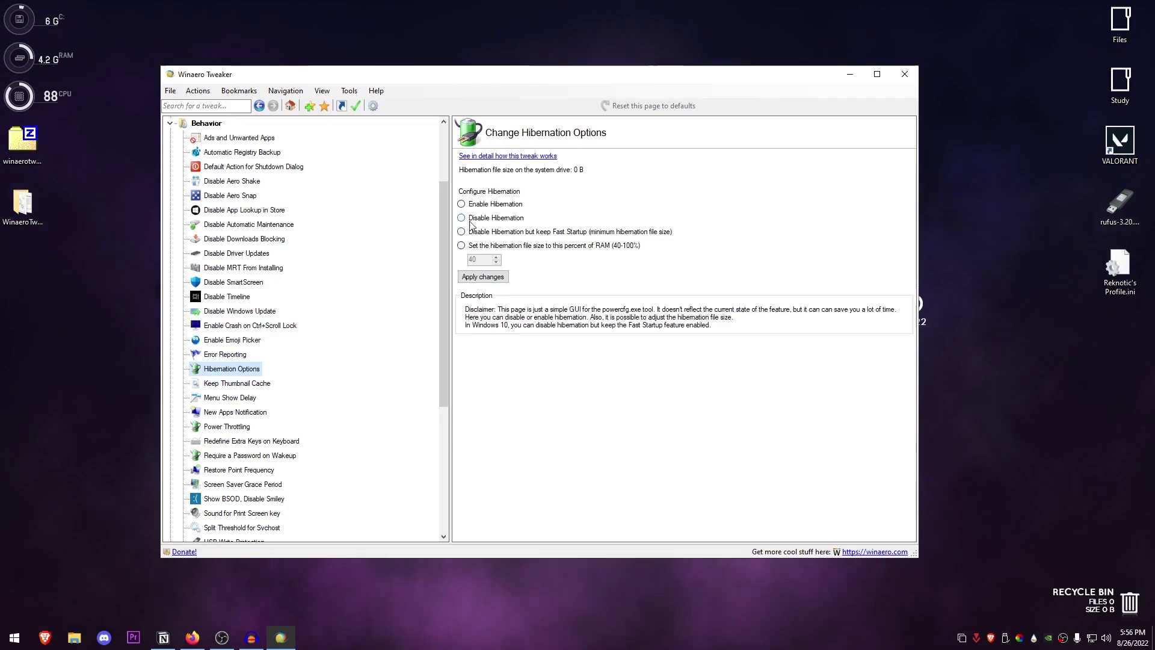
left_click(482, 277)
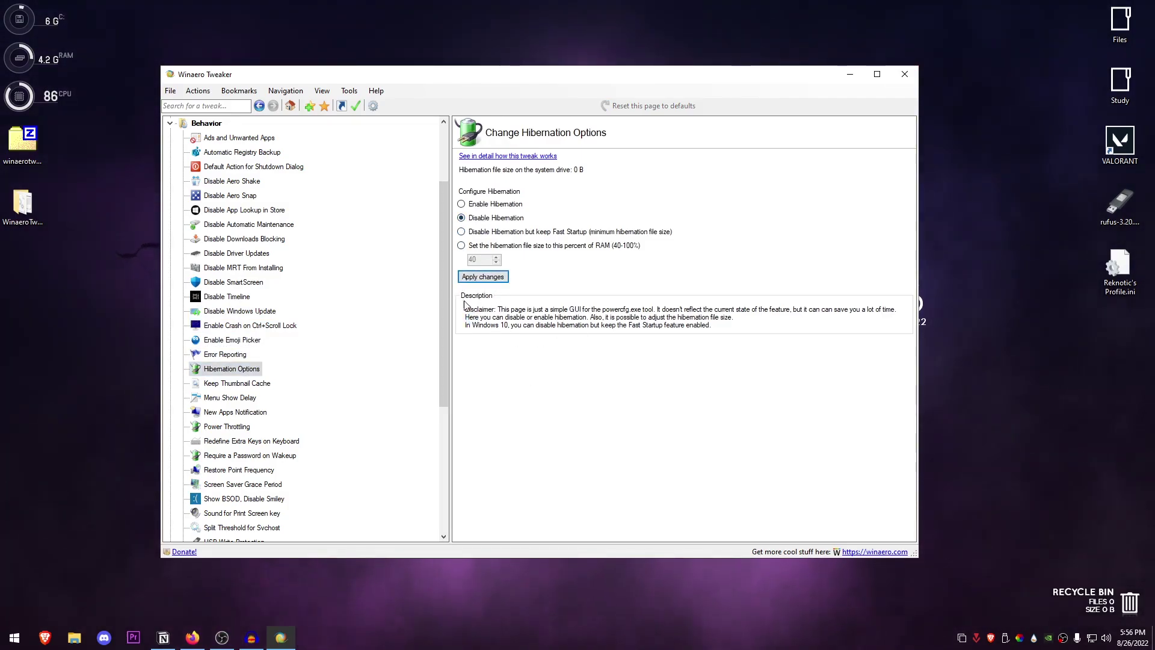
left_click(237, 384)
scroll(304, 343, "down", 3)
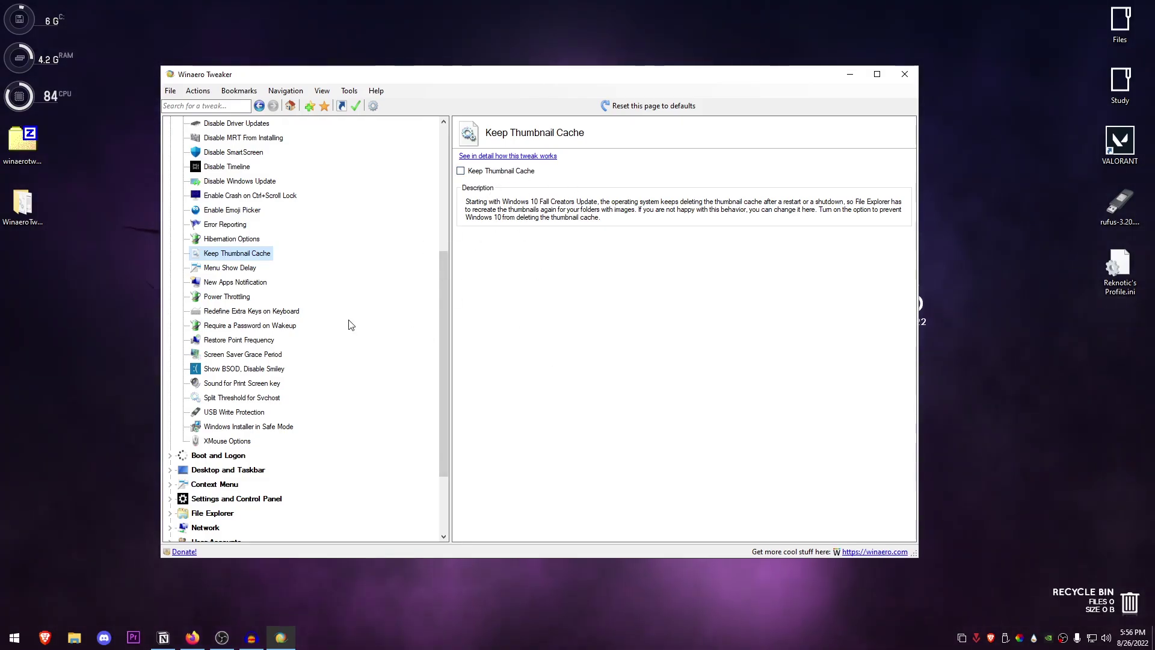
left_click(230, 267)
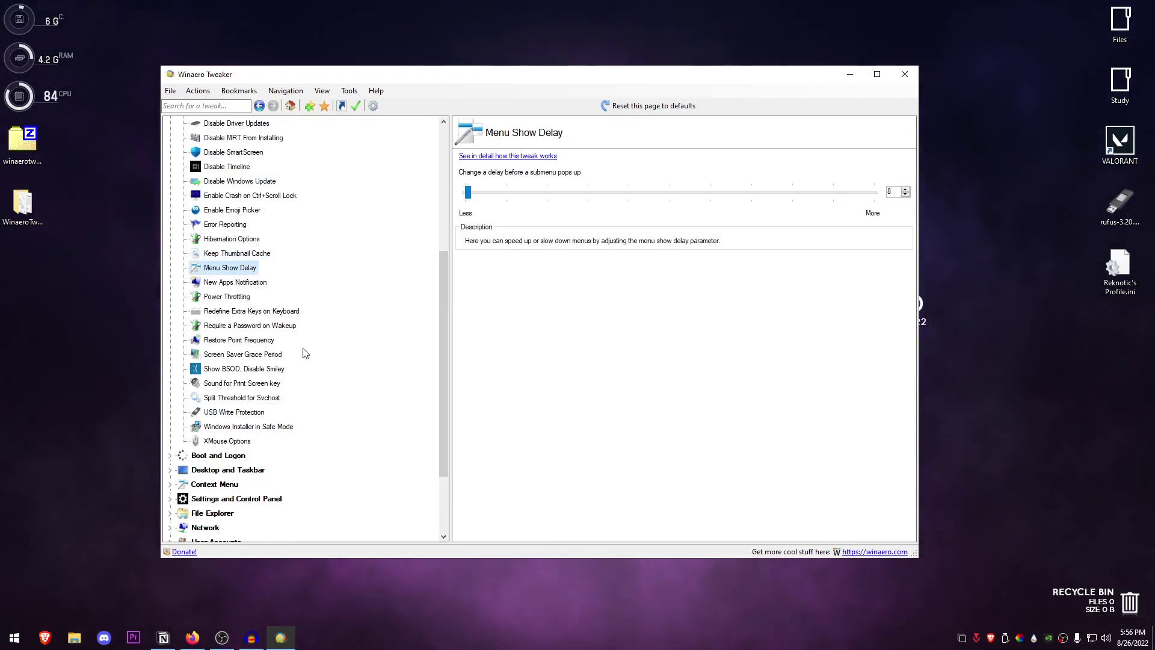
- Refresh the desktop twice from its context menu
right_click(63, 236)
left_click(97, 273)
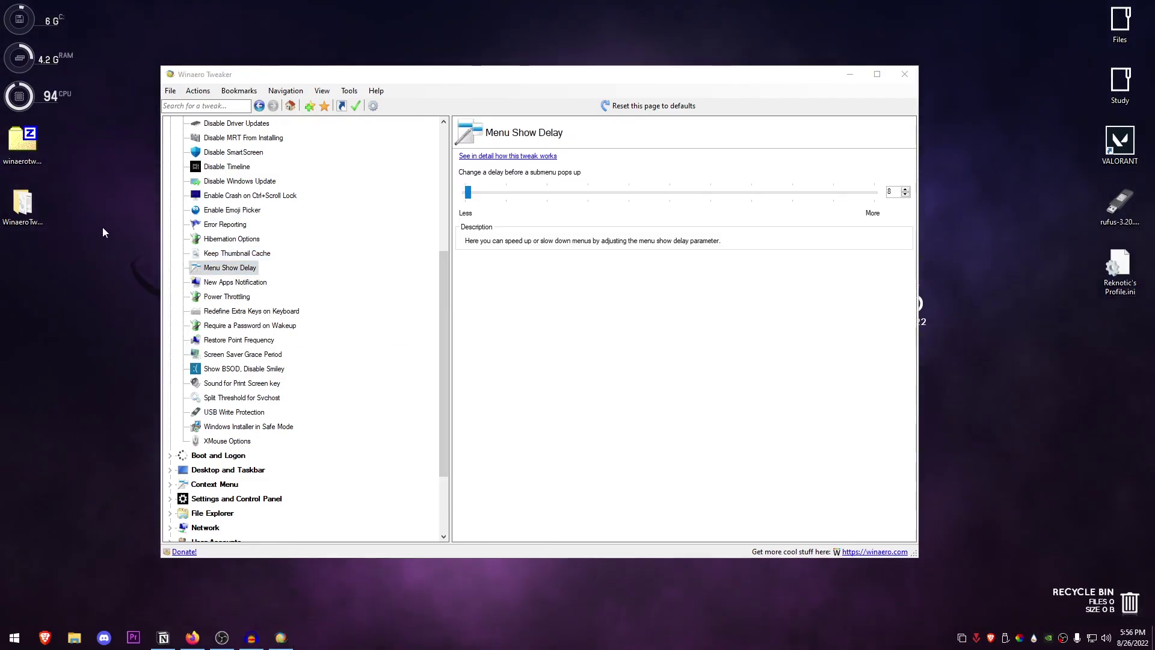
right_click(103, 220)
left_click(113, 257)
- Refresh the desktop again and return to the Winaero Tweaker tweak list
right_click(107, 207)
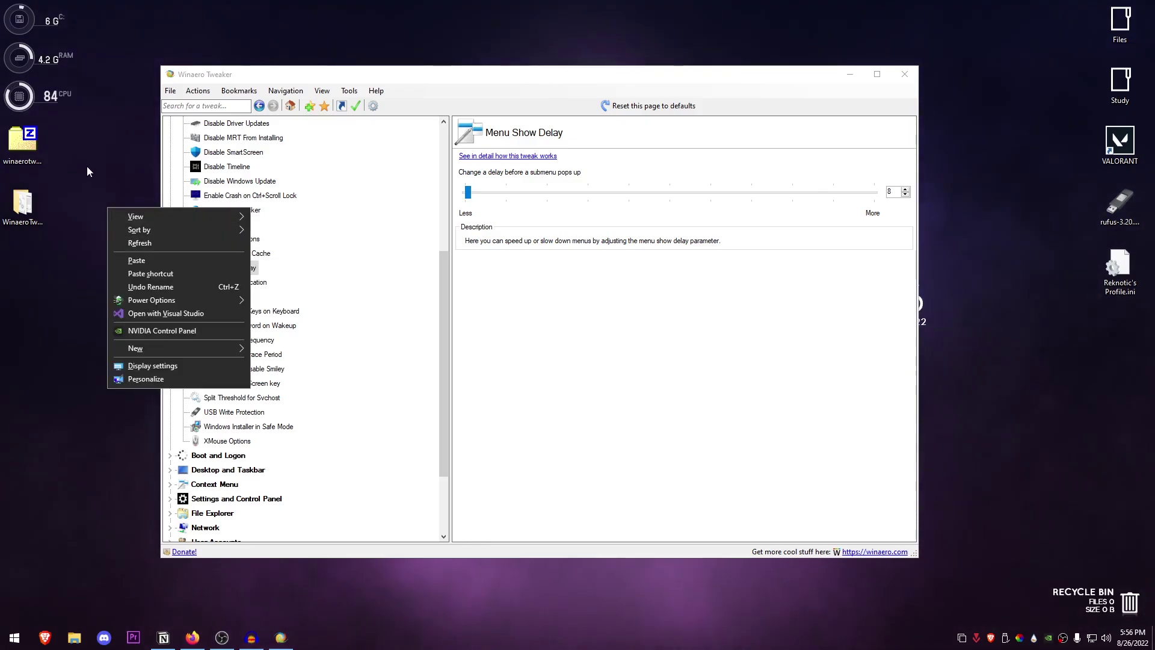
left_click(116, 241)
right_click(113, 189)
left_click(387, 345)
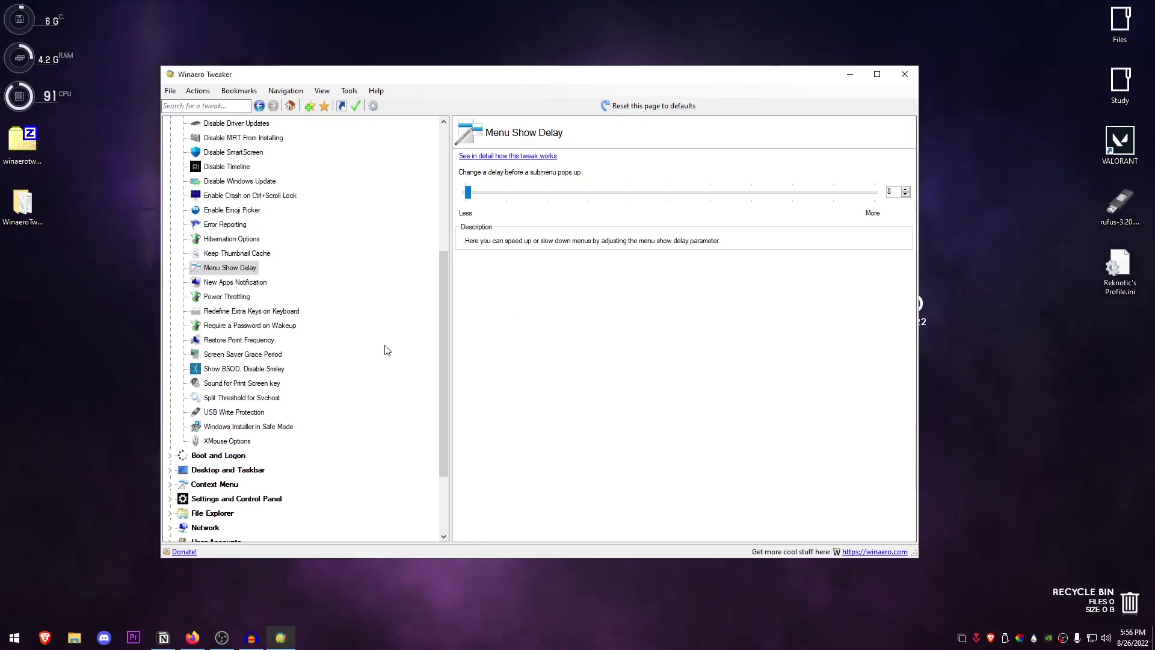
- Review Power Throttling, Show BSOD and Split Threshold for Svchost at 17758348, widening the window
key("Down")
key("Down")
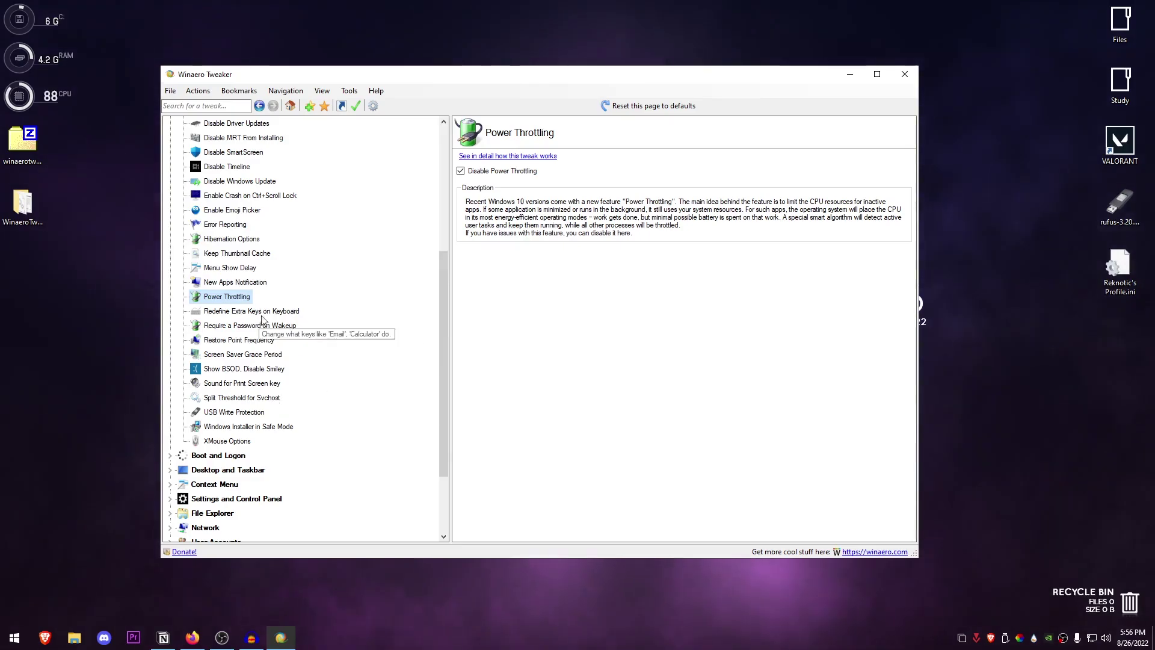
left_click(267, 371)
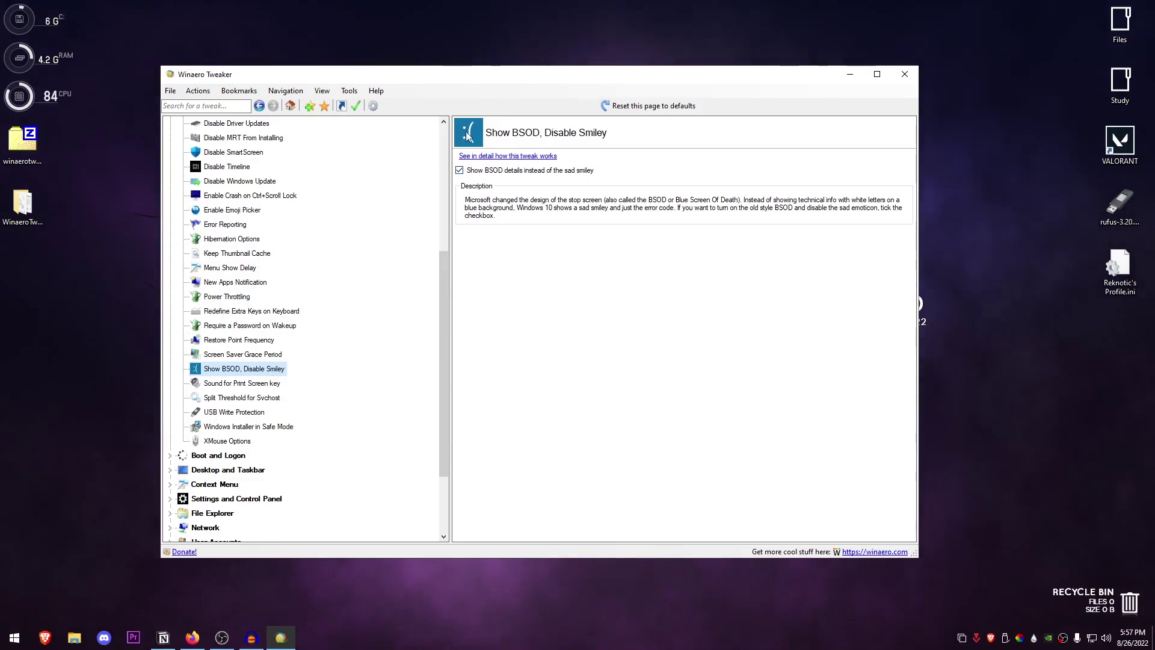
left_click(260, 401)
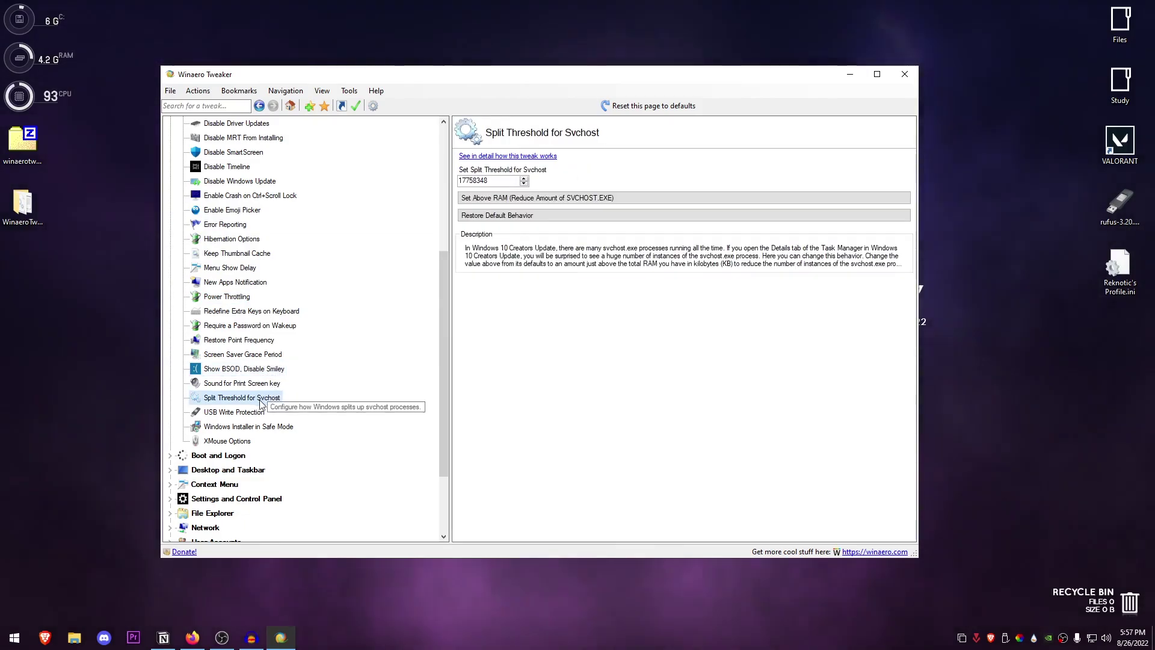
left_click_drag(150, 327, 123, 327)
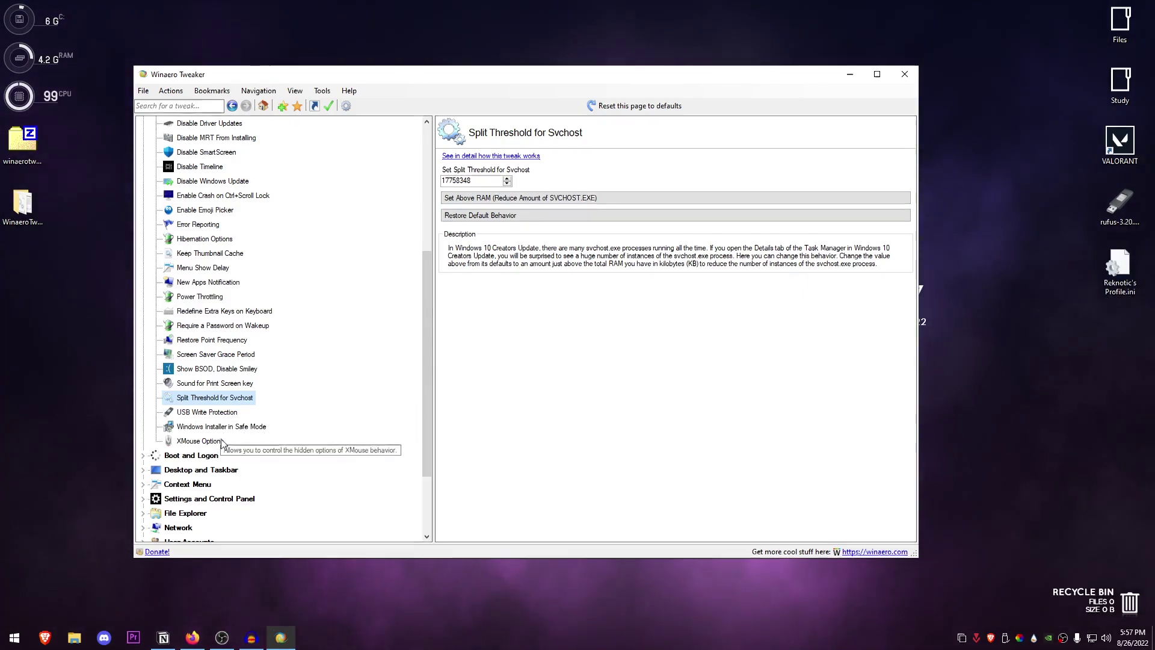
scroll(180, 331, "up", 6)
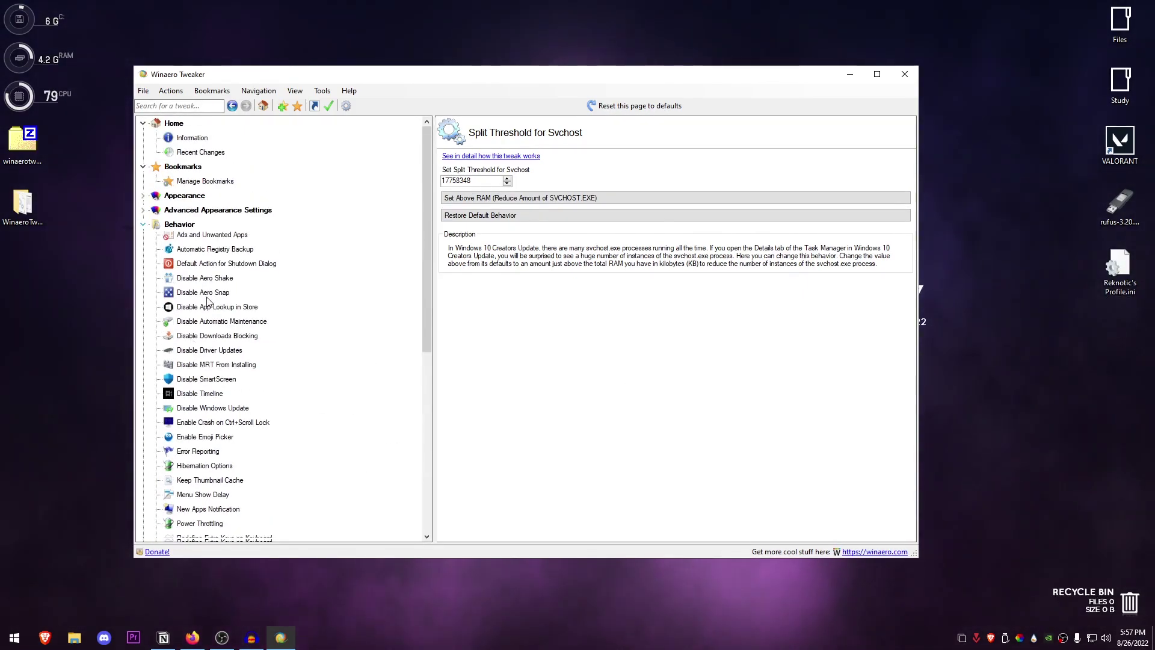
left_click(143, 224)
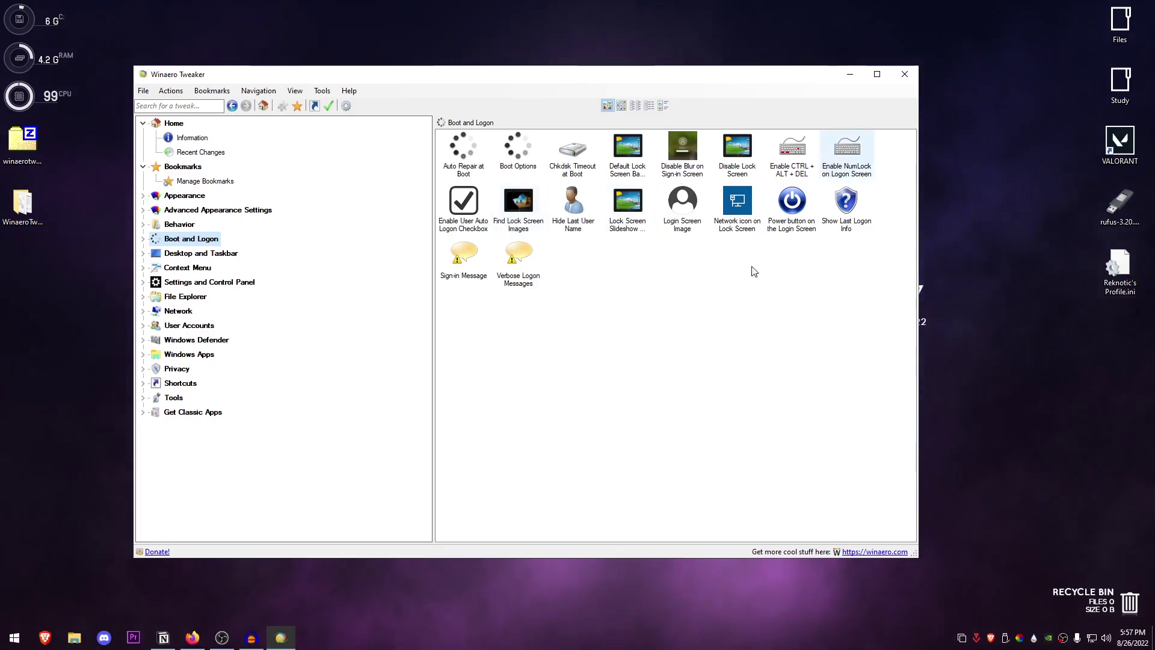
left_click(201, 254)
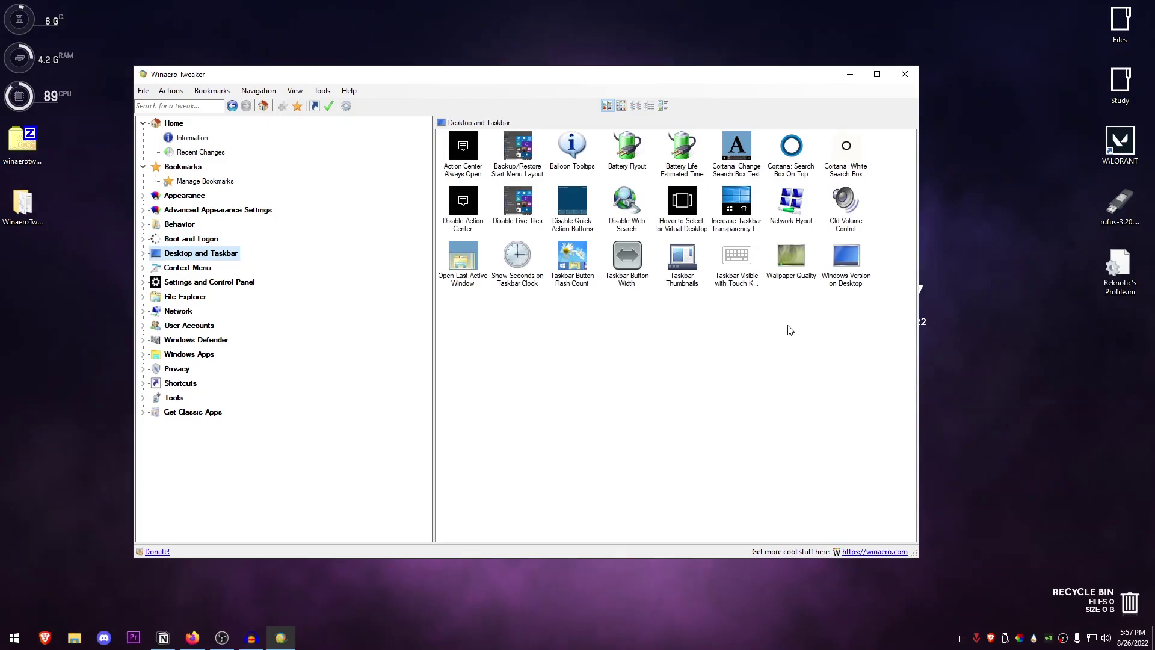
left_click(853, 210)
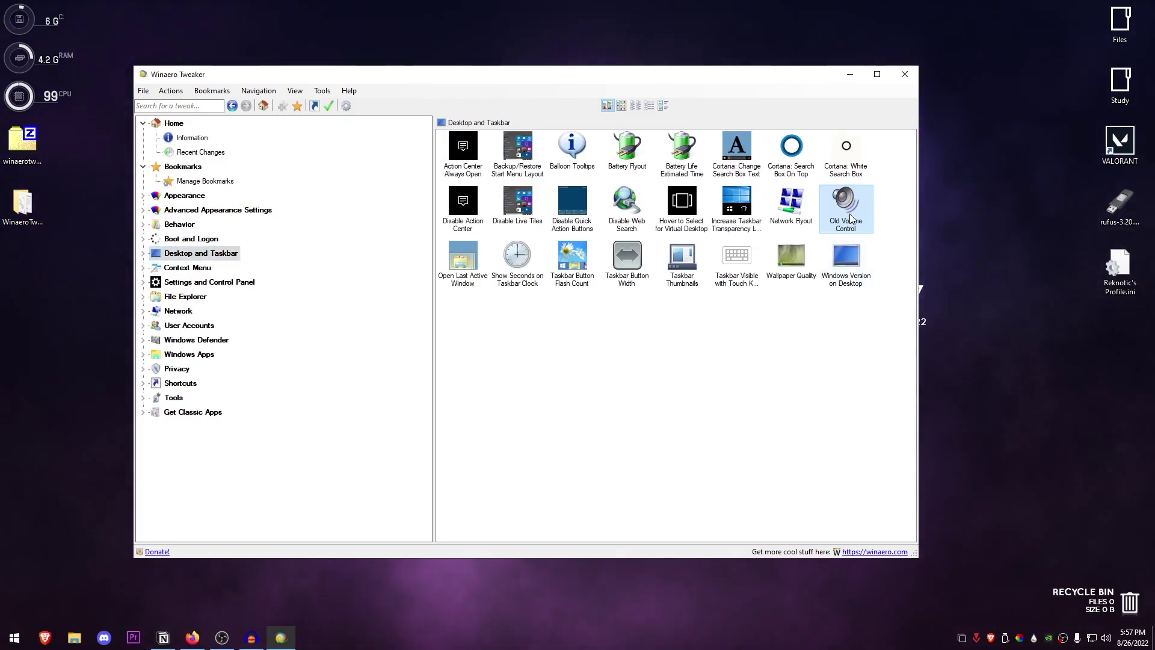
left_click(631, 154)
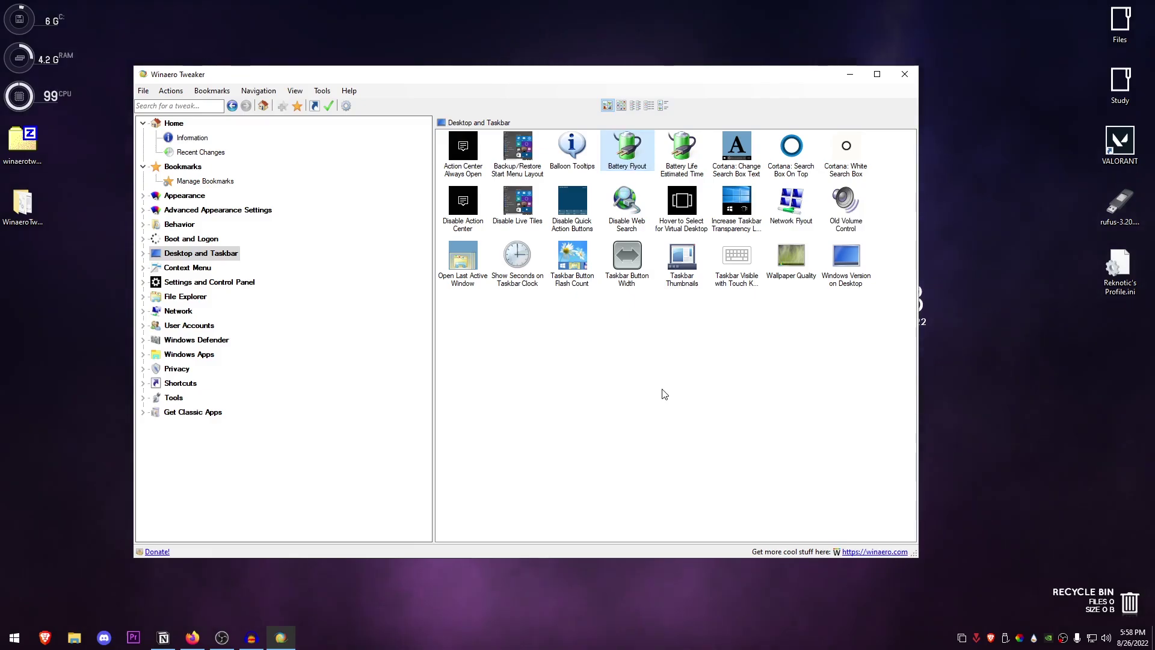
double_click(850, 215)
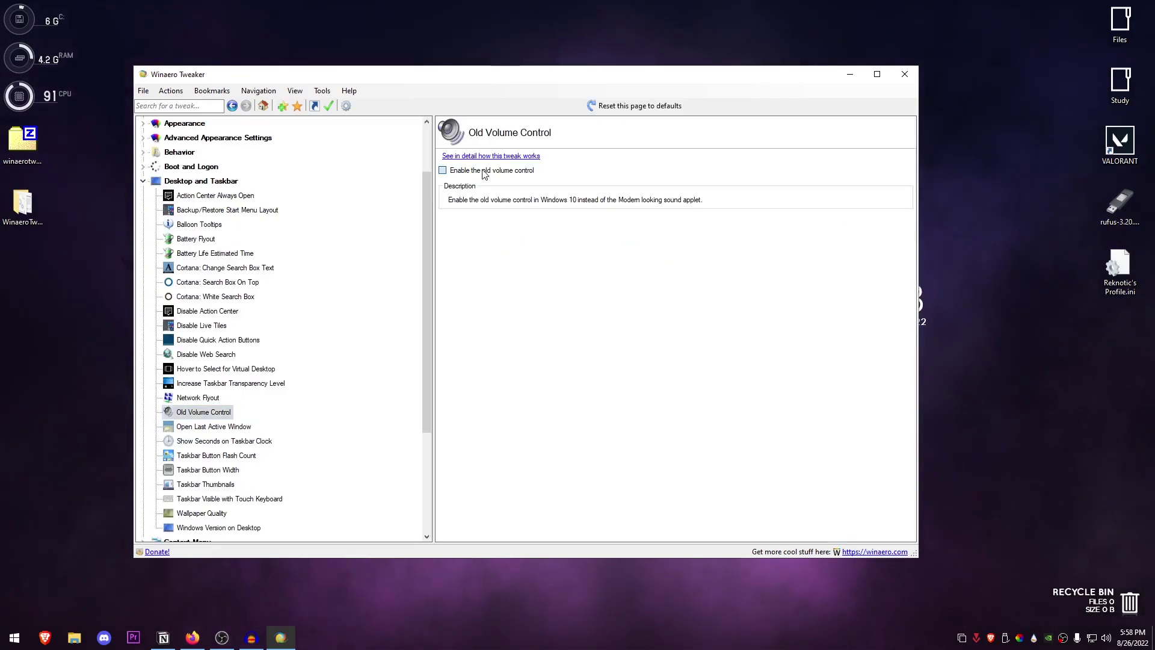
left_click(485, 171)
left_click(1106, 637)
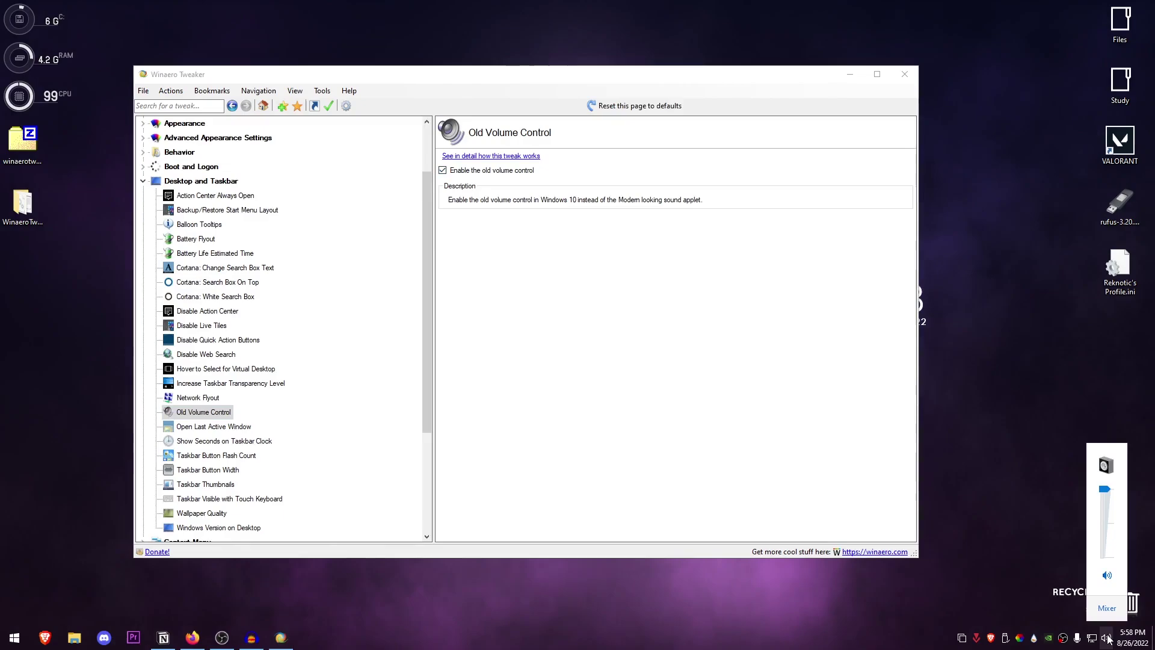
left_click(533, 258)
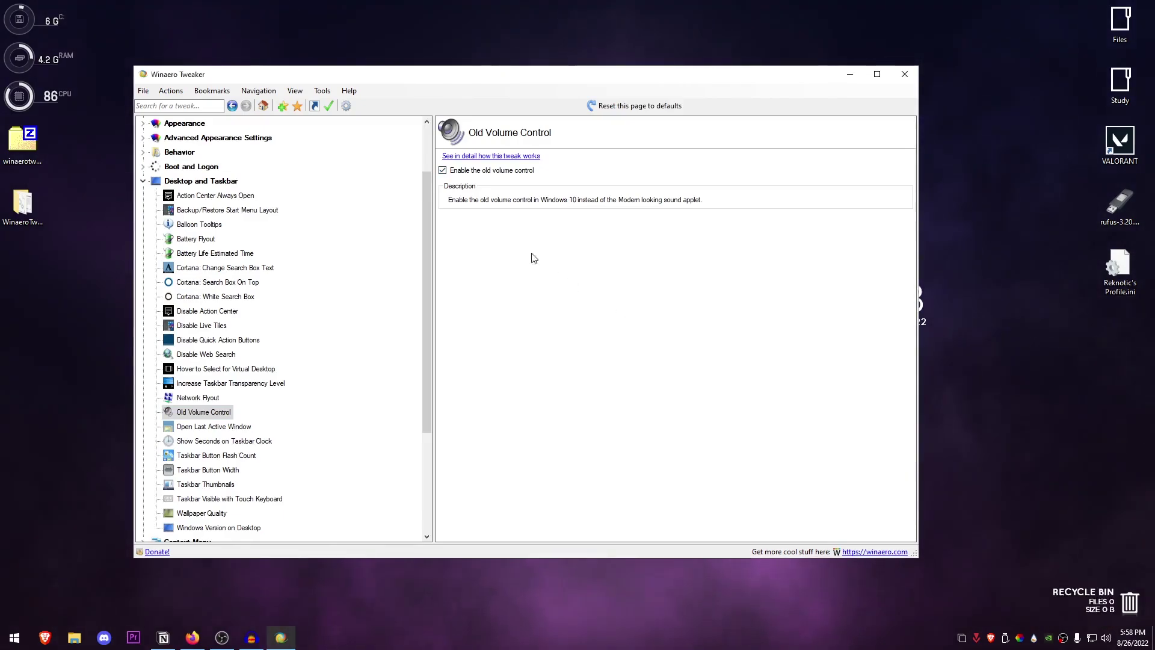
left_click(1105, 639)
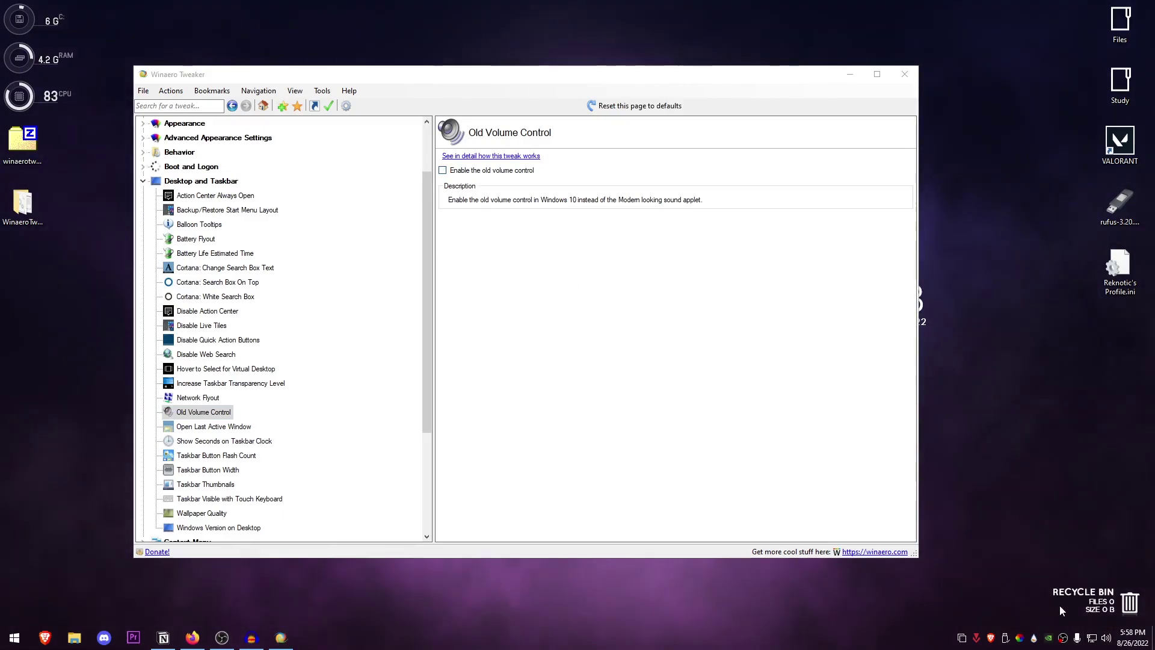
left_click(611, 354)
scroll(391, 349, "up", 2)
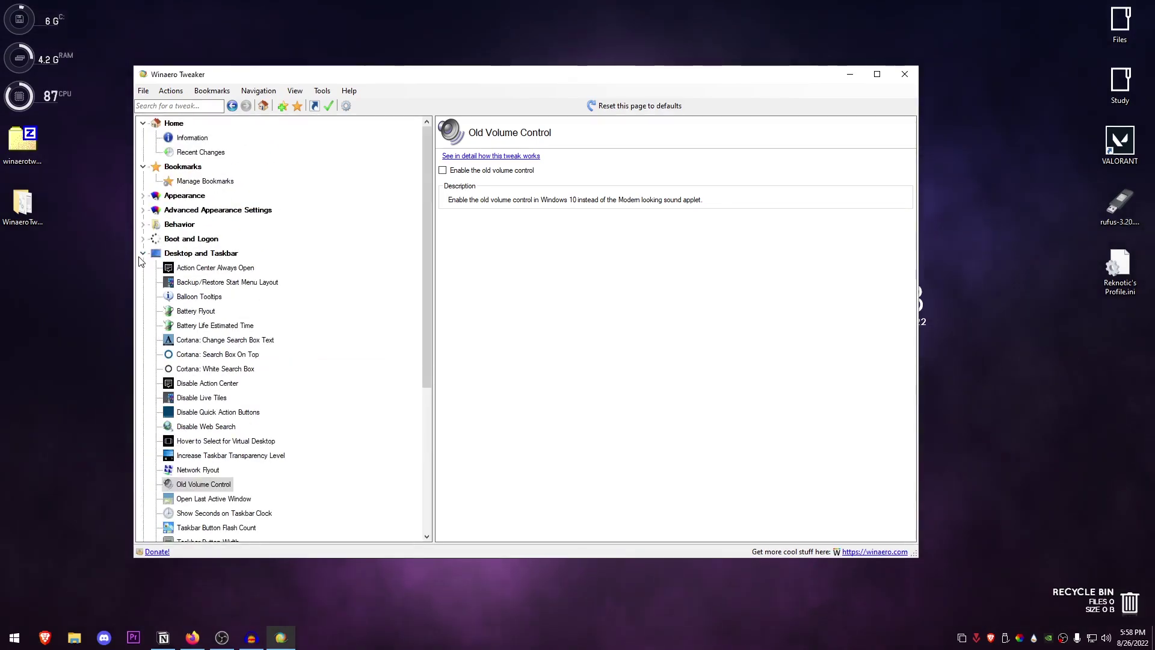
double_click(231, 255)
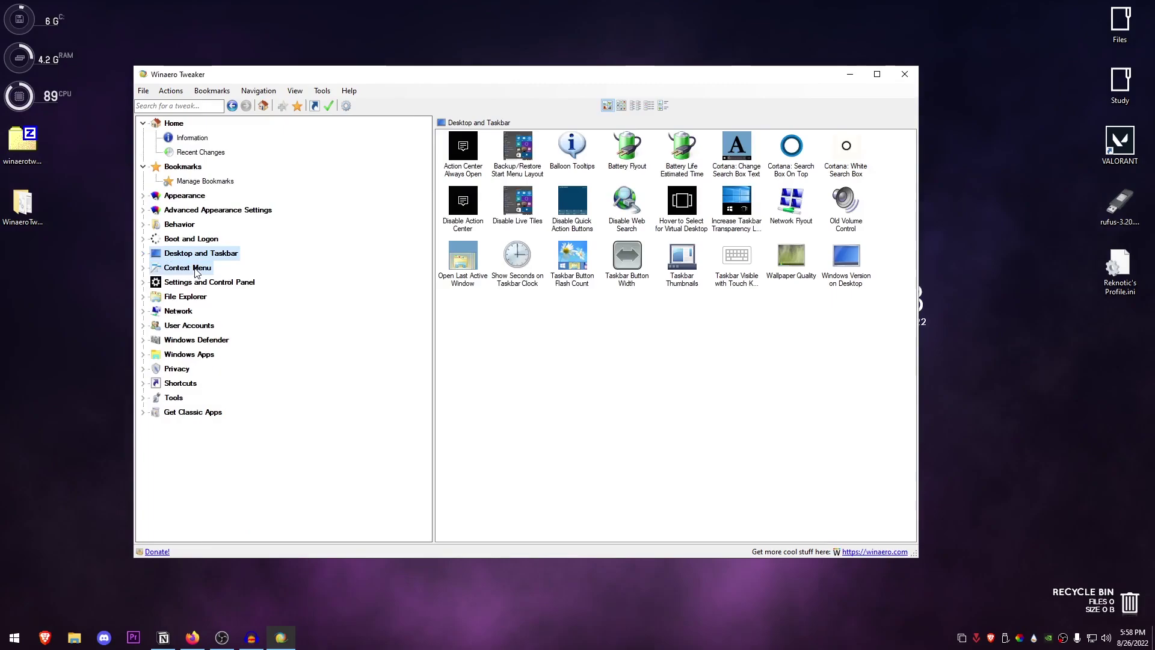
- Review the Context Menu tweaks and check the Power Options entry in the desktop menu
left_click(195, 269)
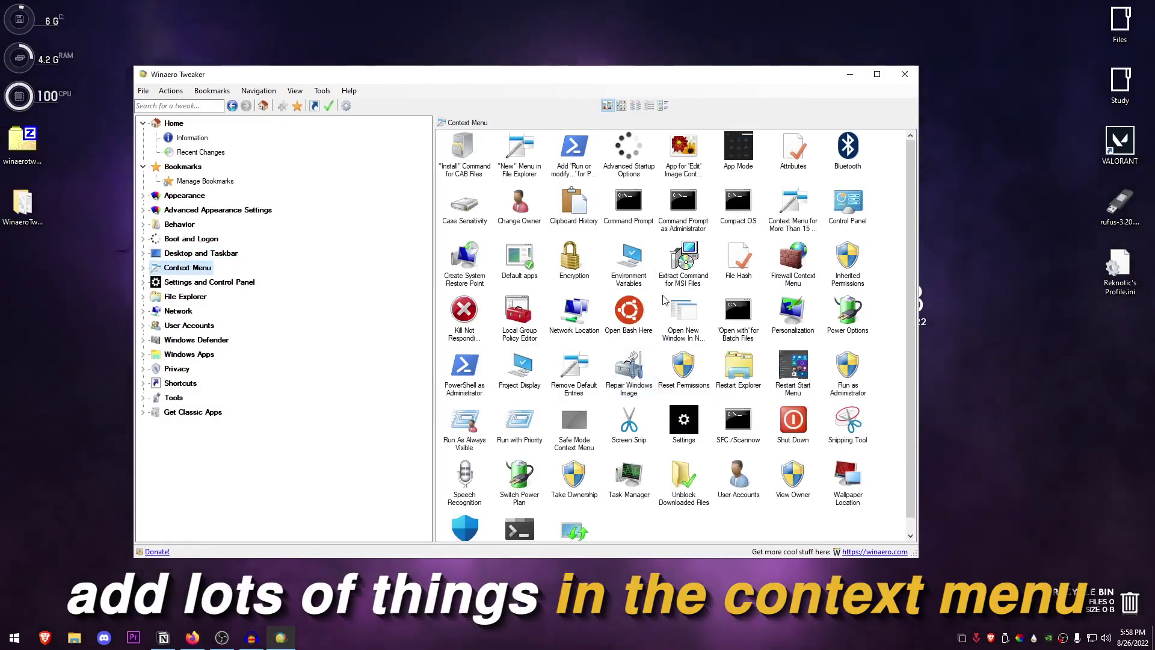
right_click(1000, 145)
mouse_move(1068, 230)
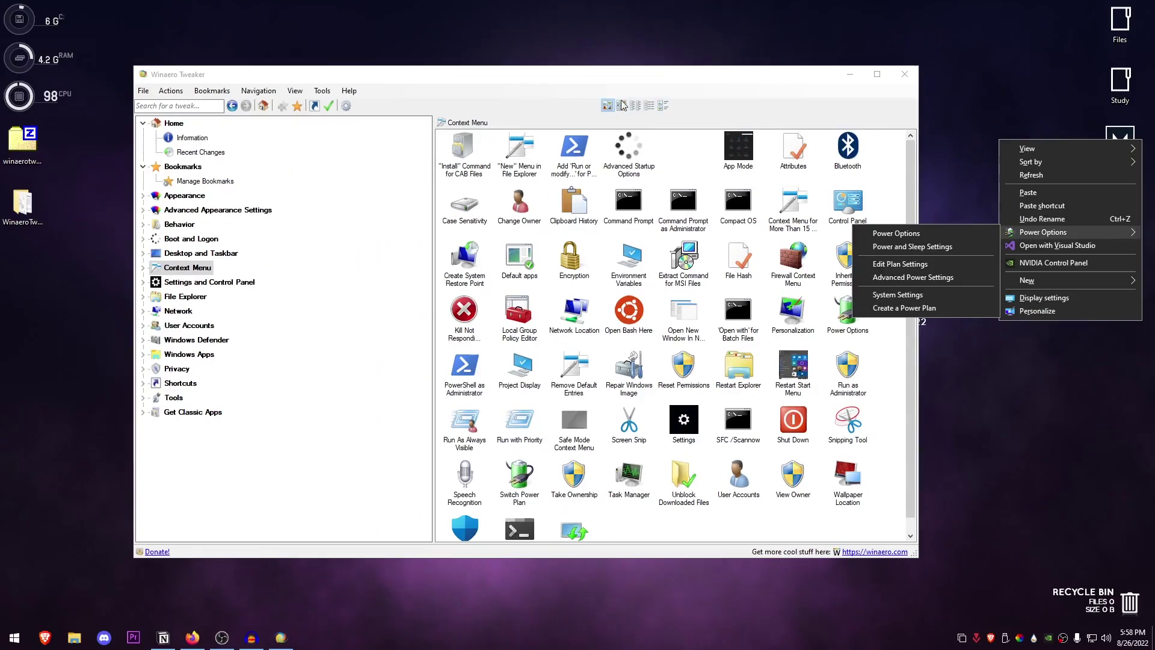
left_click(264, 39)
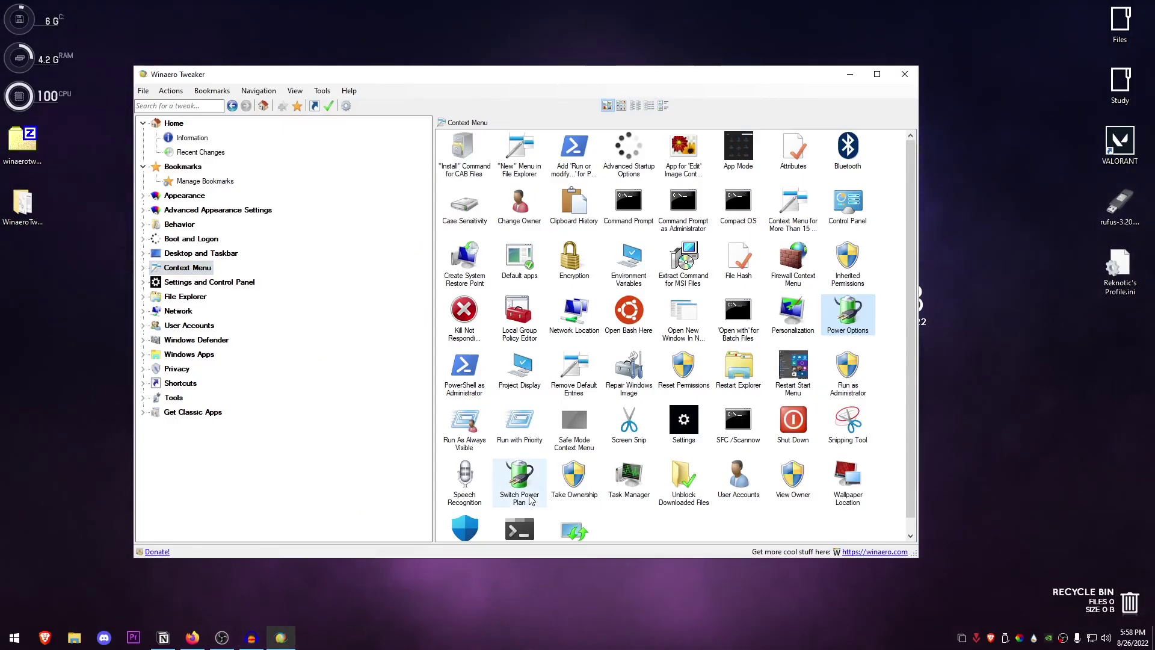
- Select the View Owner tweak, check the desktop menu's added entries, then list Settings and Control Panel
scroll(529, 472, "down", 1)
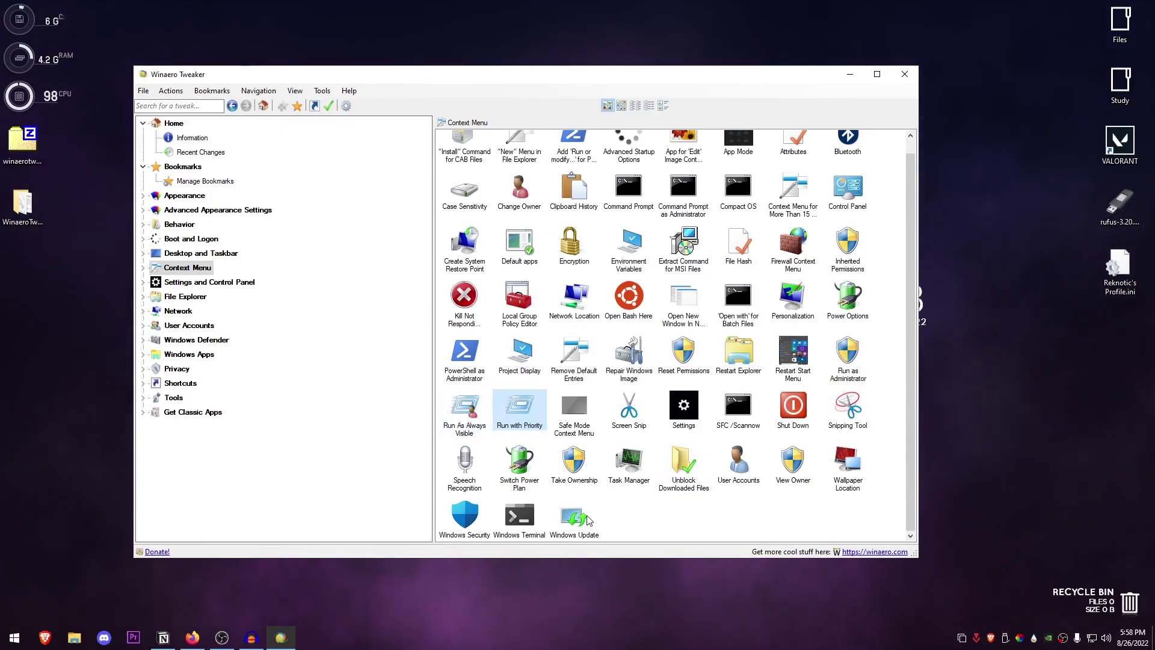
scroll(767, 324, "up", 1)
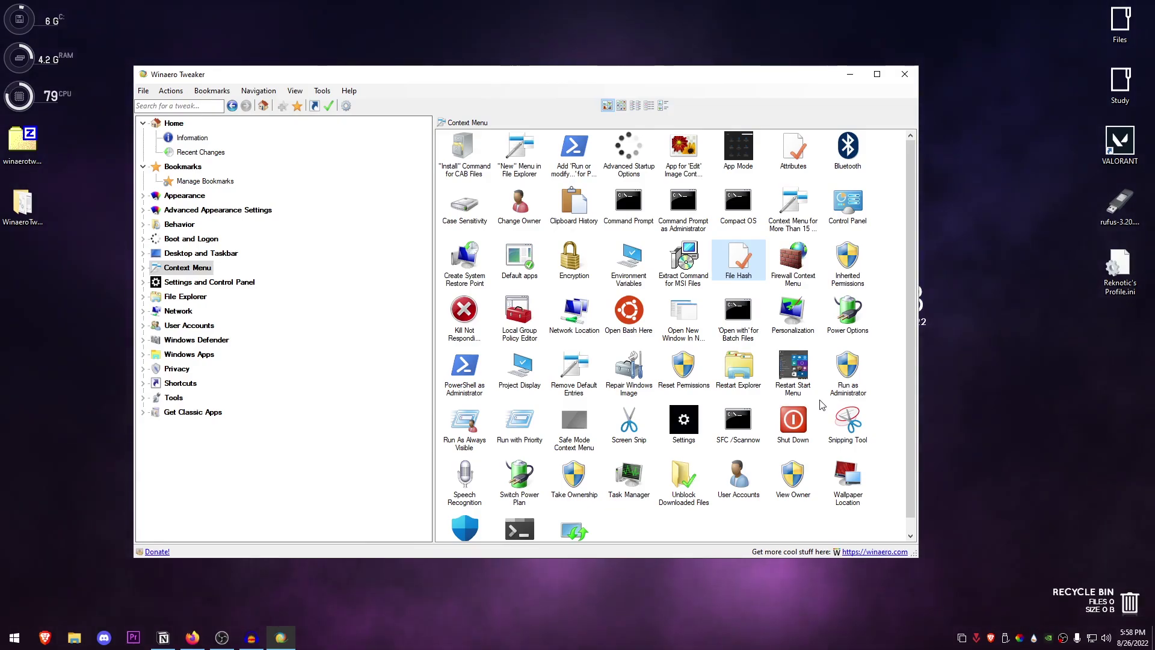
scroll(726, 457, "down", 1)
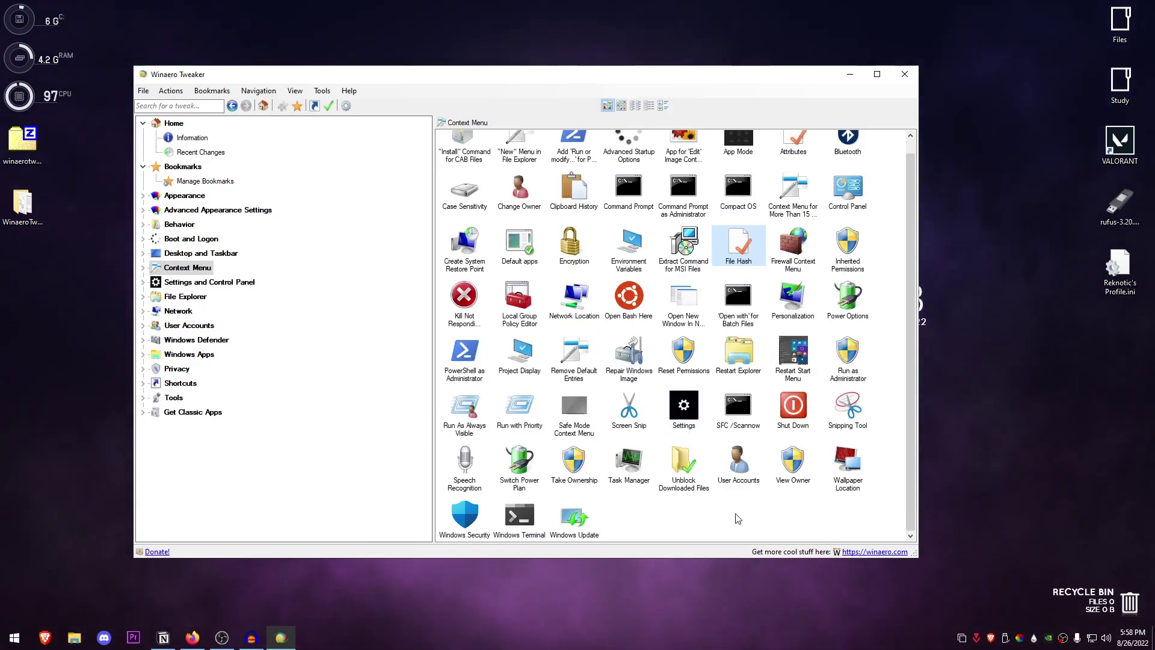
left_click(815, 490)
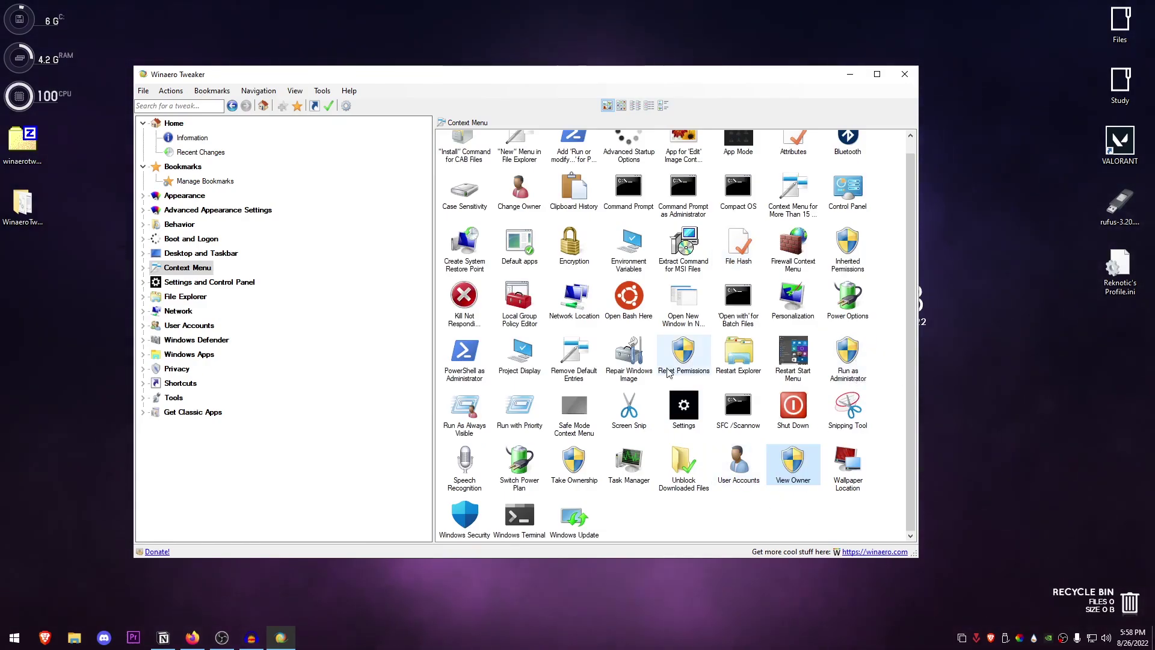
scroll(631, 367, "up", 1)
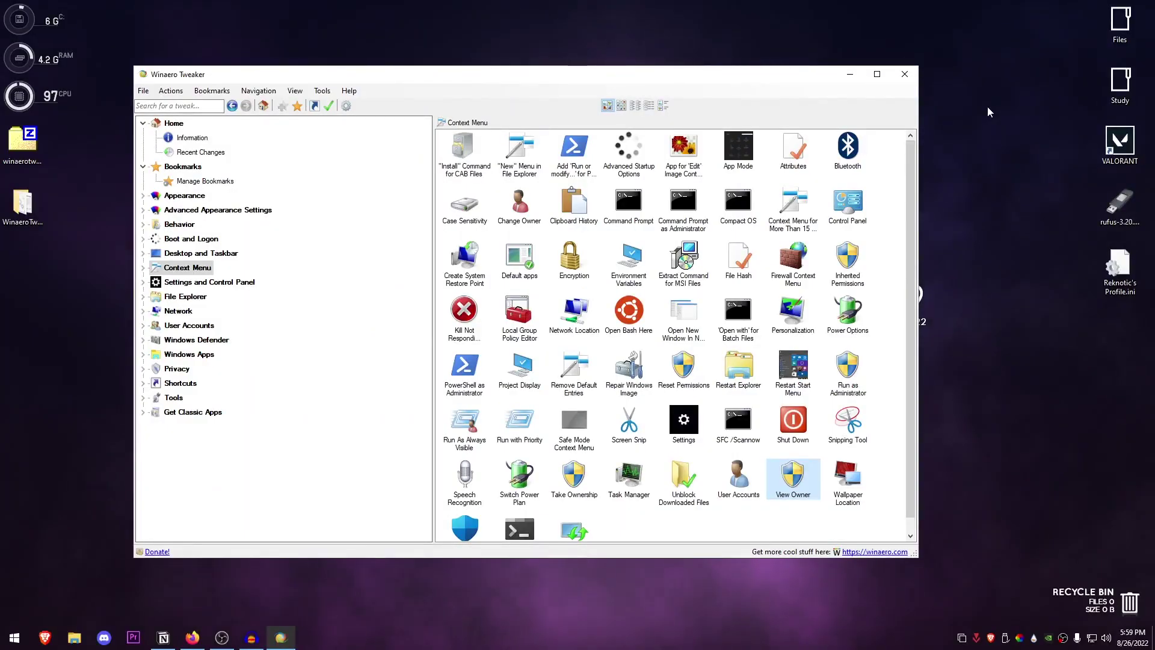
right_click(988, 112)
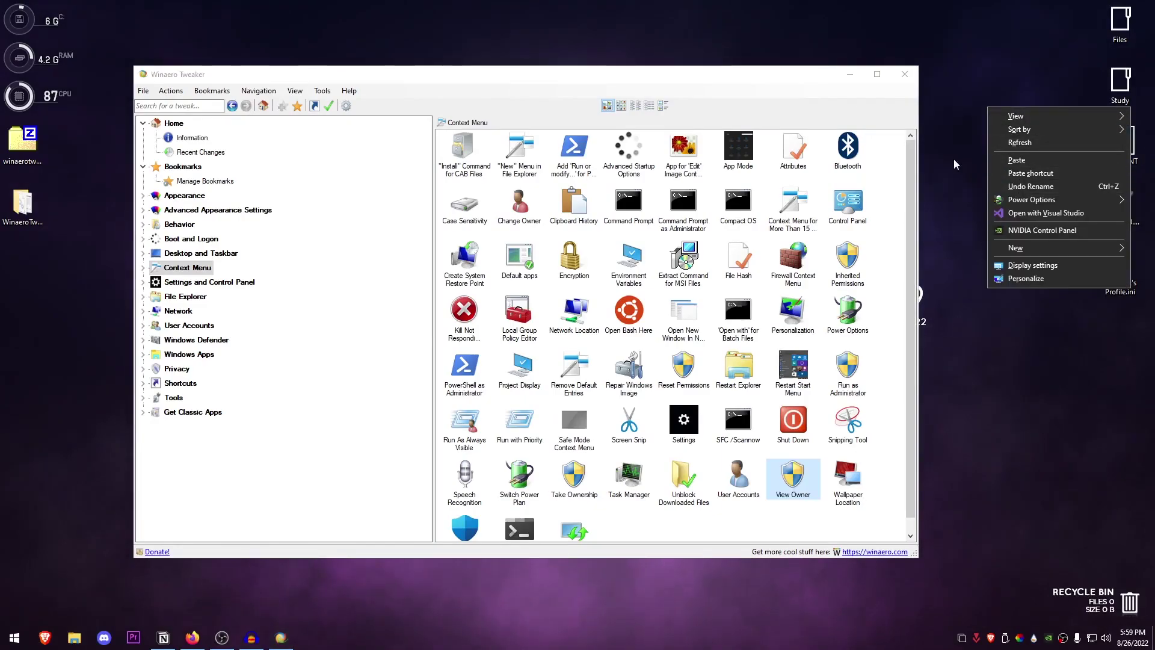
mouse_move(1018, 120)
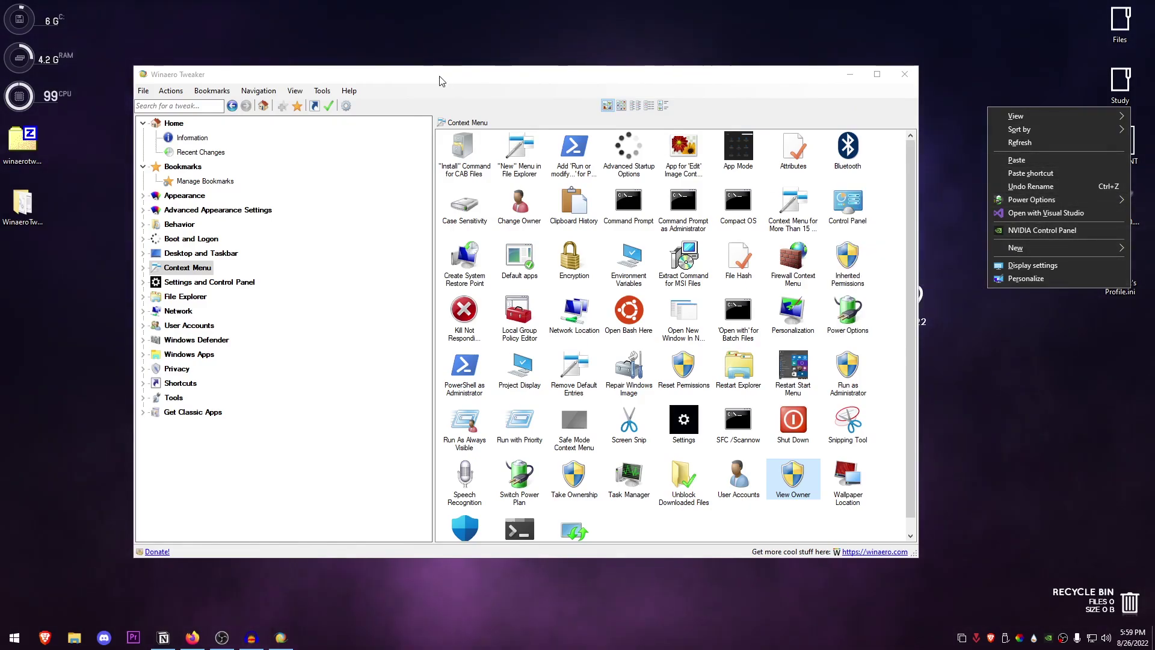
left_click(224, 283)
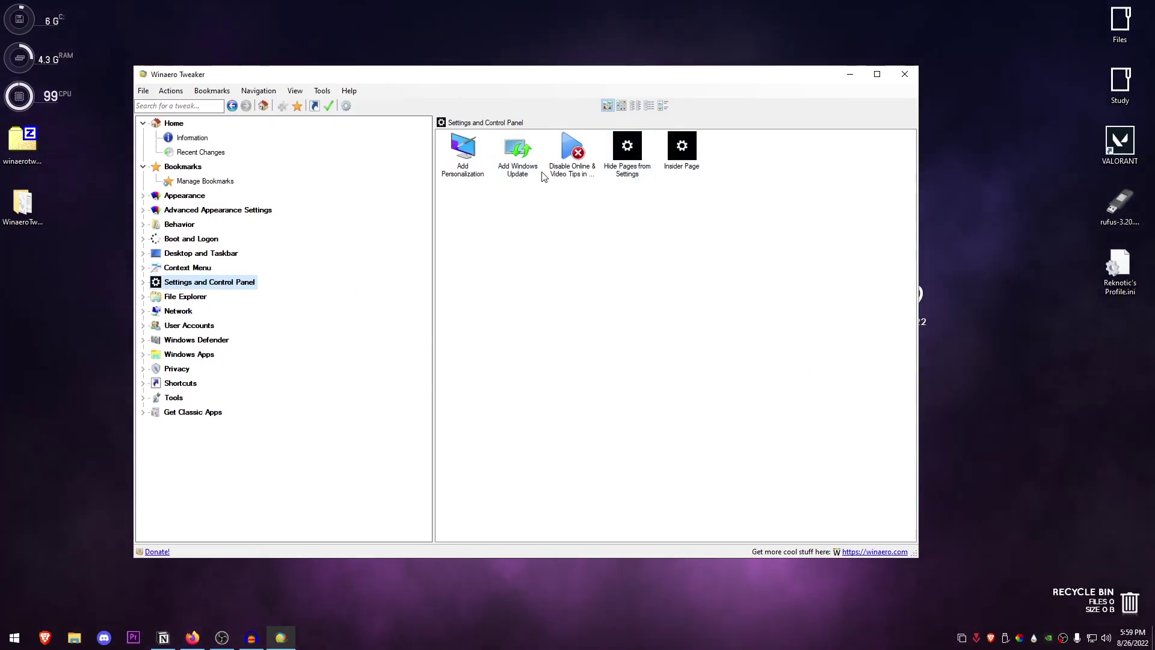
- Open the Disable Online & Video Tips and Hide Pages from Settings tweaks
double_click(571, 171)
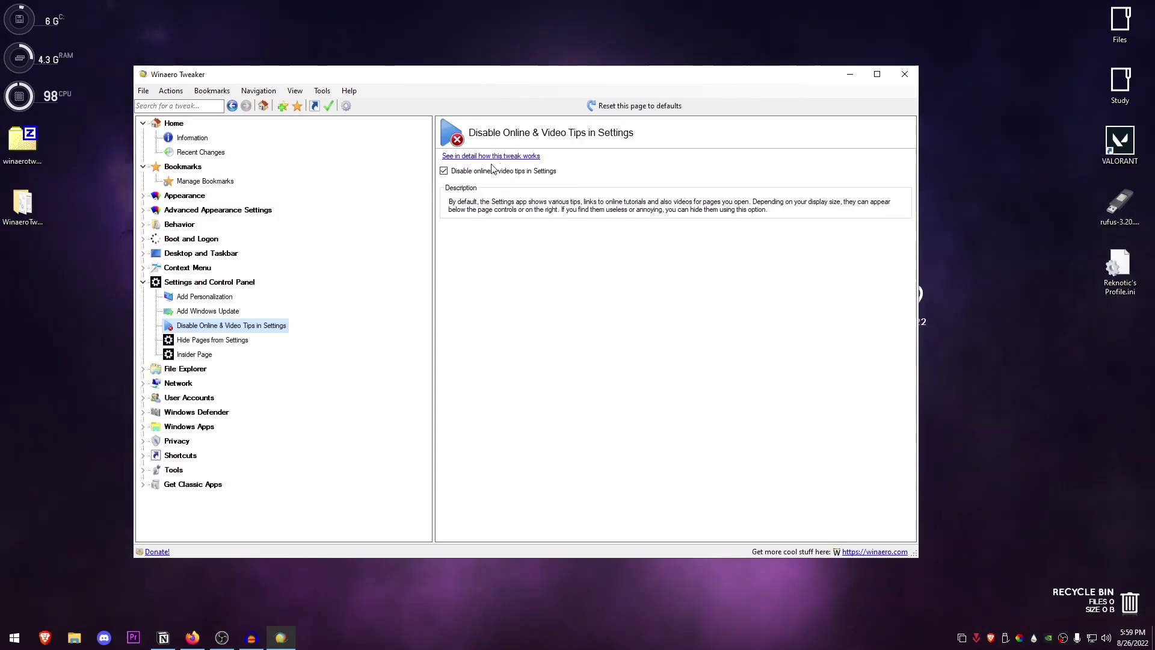
left_click(215, 343)
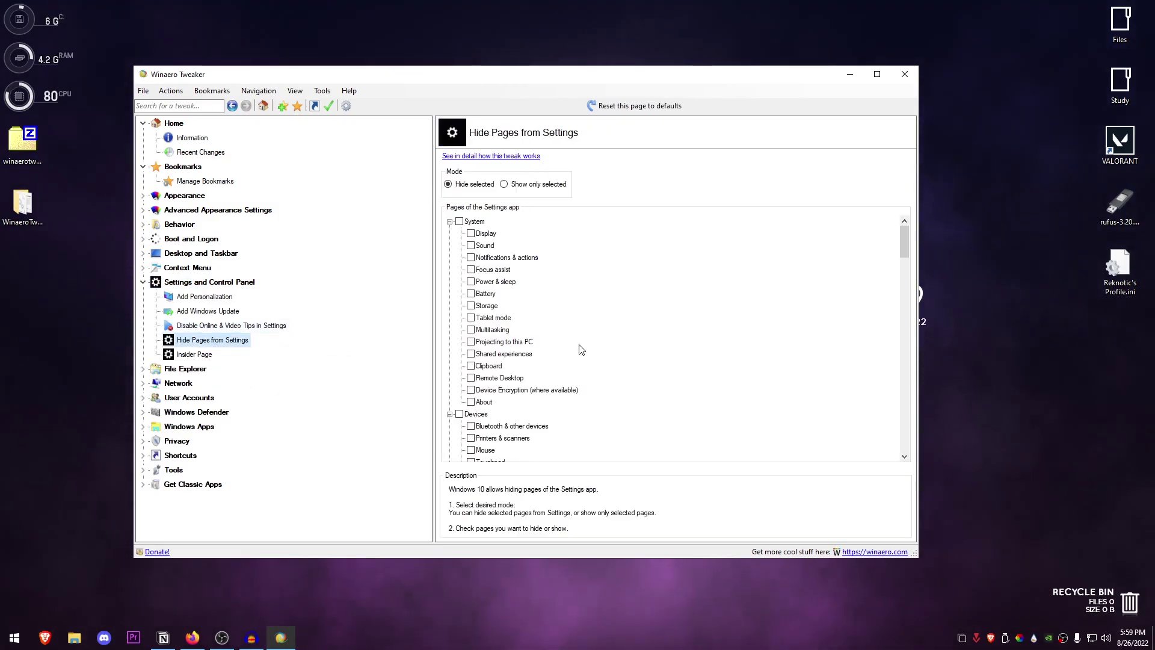
scroll(571, 376, "down", 20)
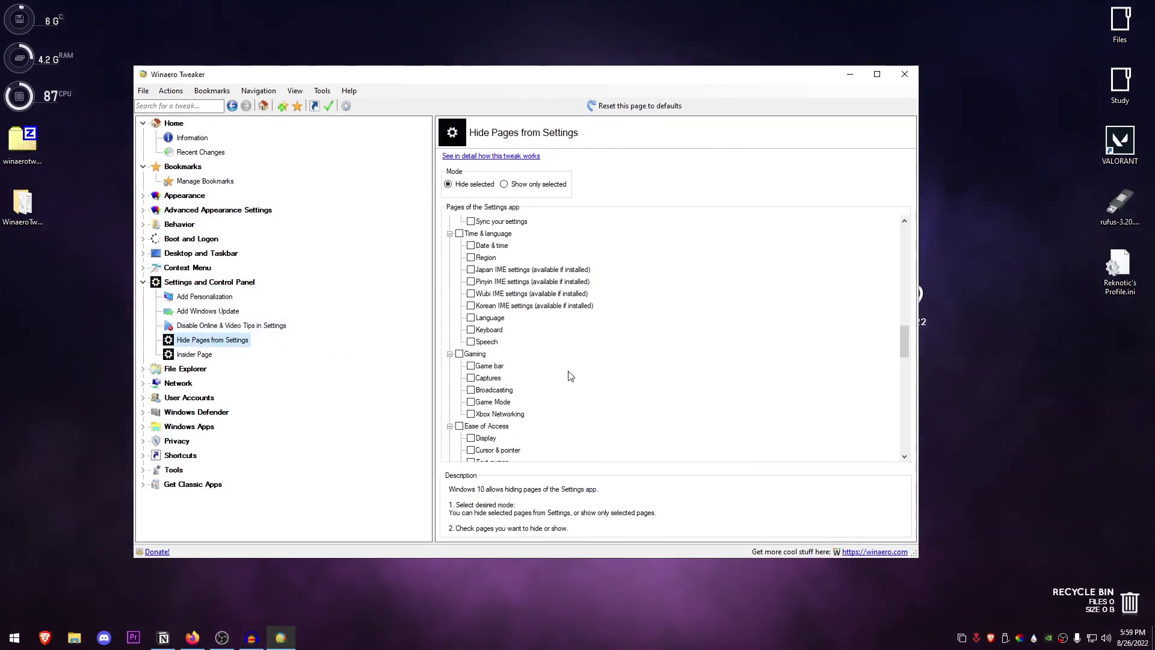
scroll(570, 376, "down", 9)
scroll(571, 375, "down", 7)
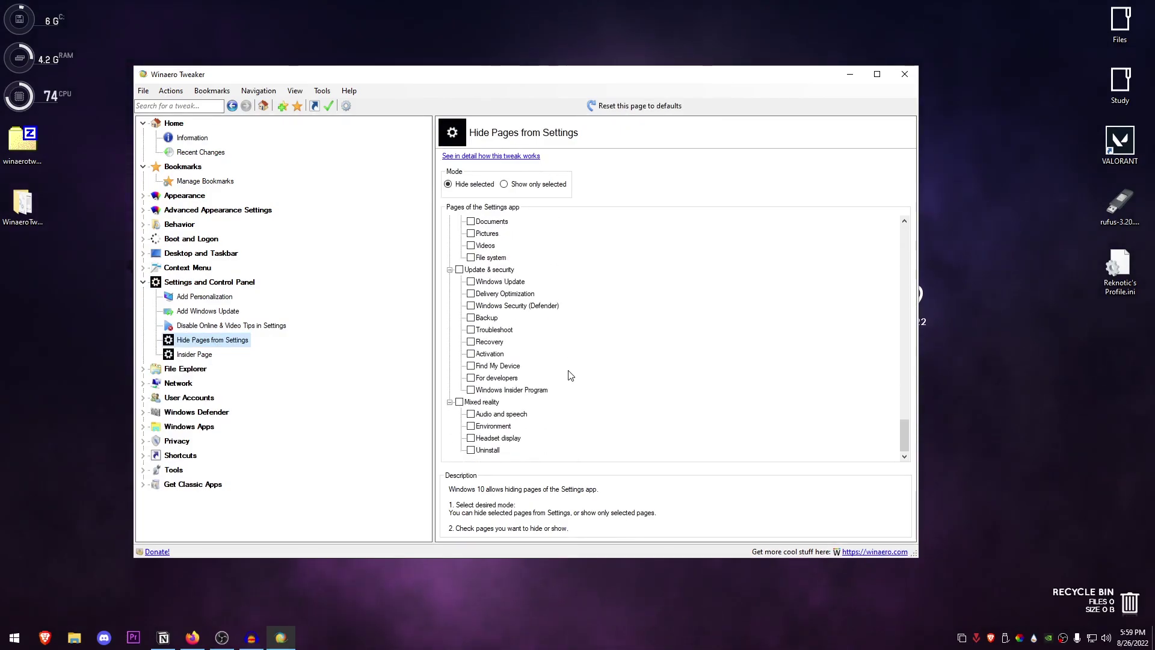
- Browse File Explorer, Network and User Accounts, then open the Disable UAC tweak page
left_click(149, 371)
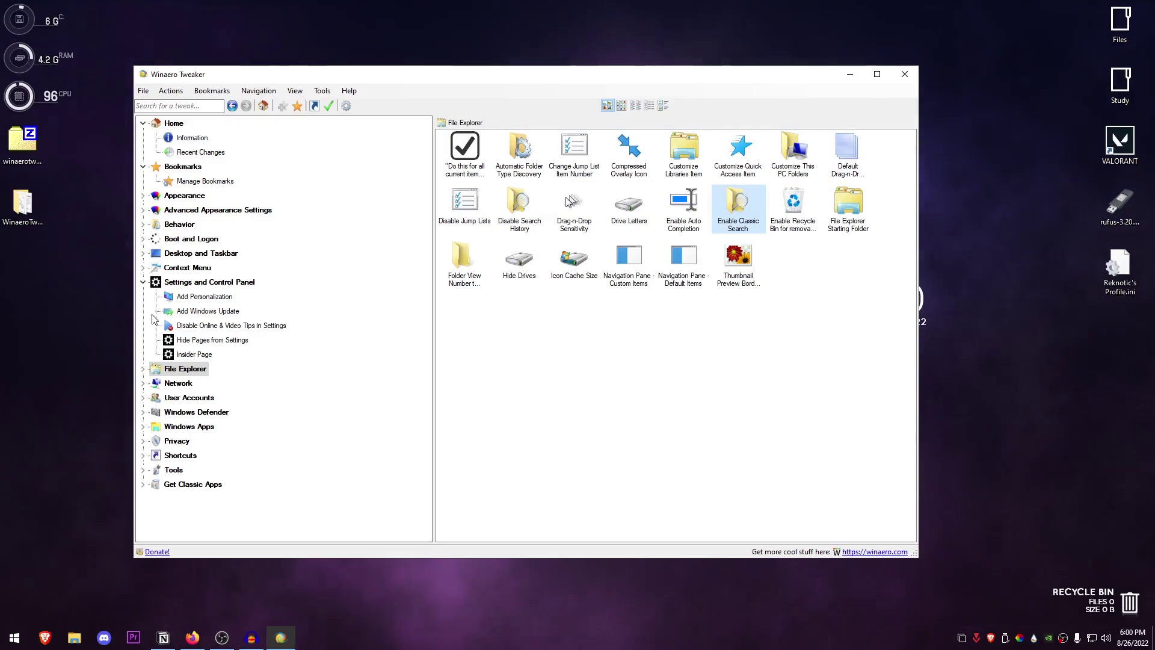
left_click(176, 385)
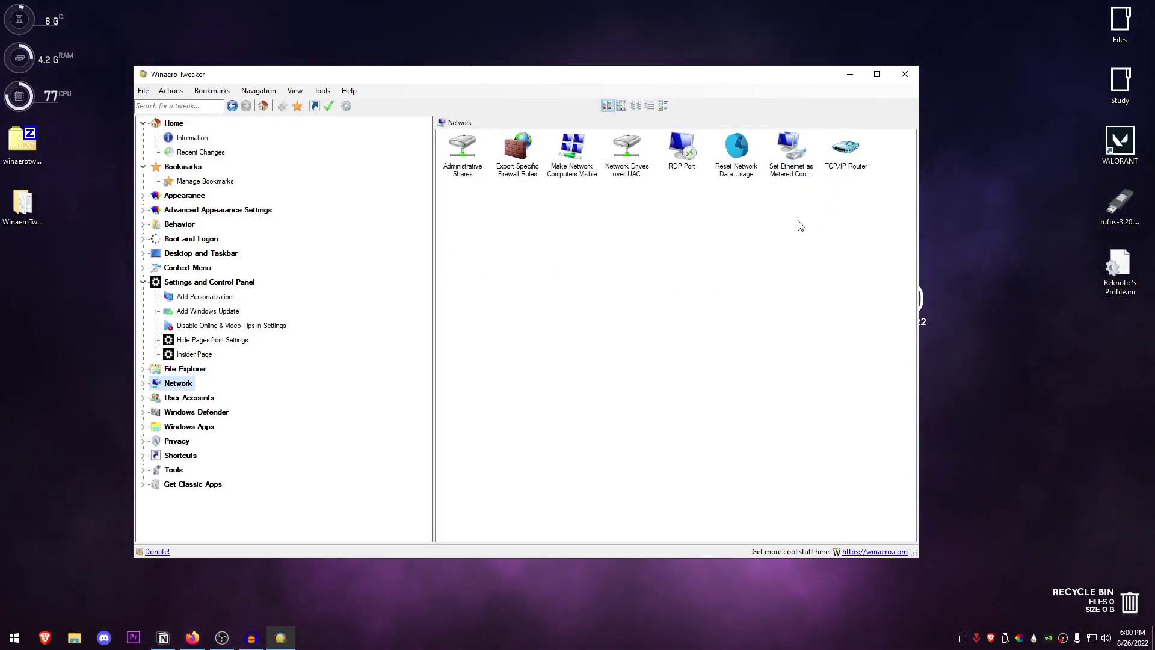
left_click(180, 399)
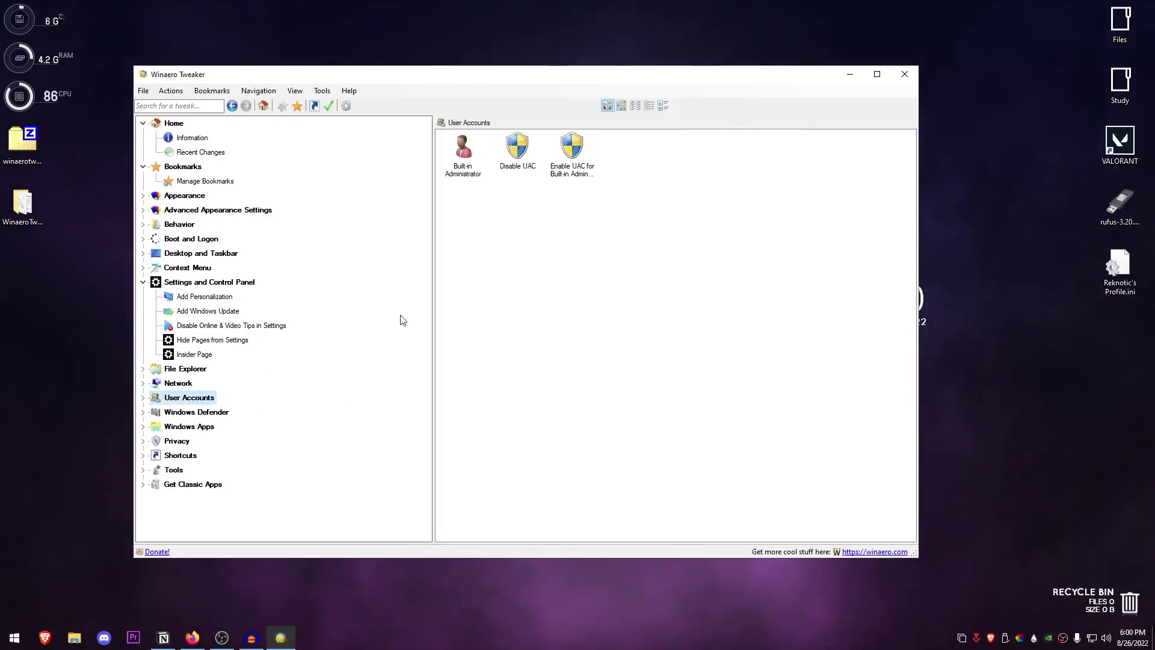
left_click(501, 168)
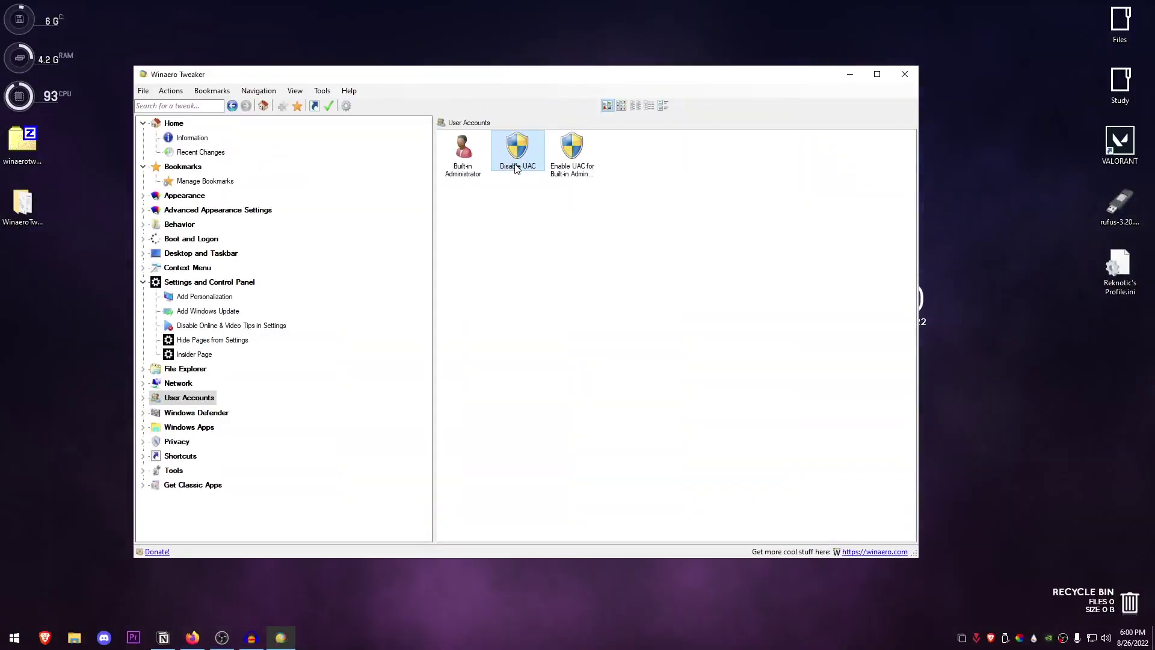
double_click(516, 169)
- Expand Windows Defender and view Disable Windows Defender, Protection Against Unwanted Software and Tray Icon tweaks
left_click(196, 455)
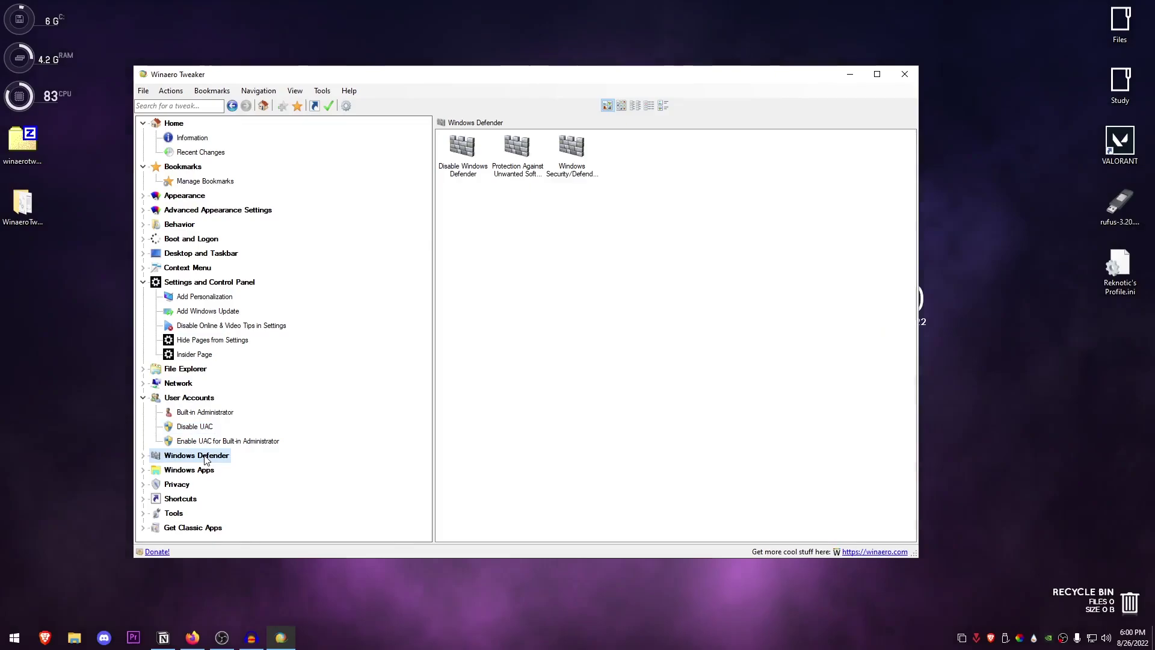
left_click(142, 455)
left_click(210, 470)
scroll(288, 481, "down", 1)
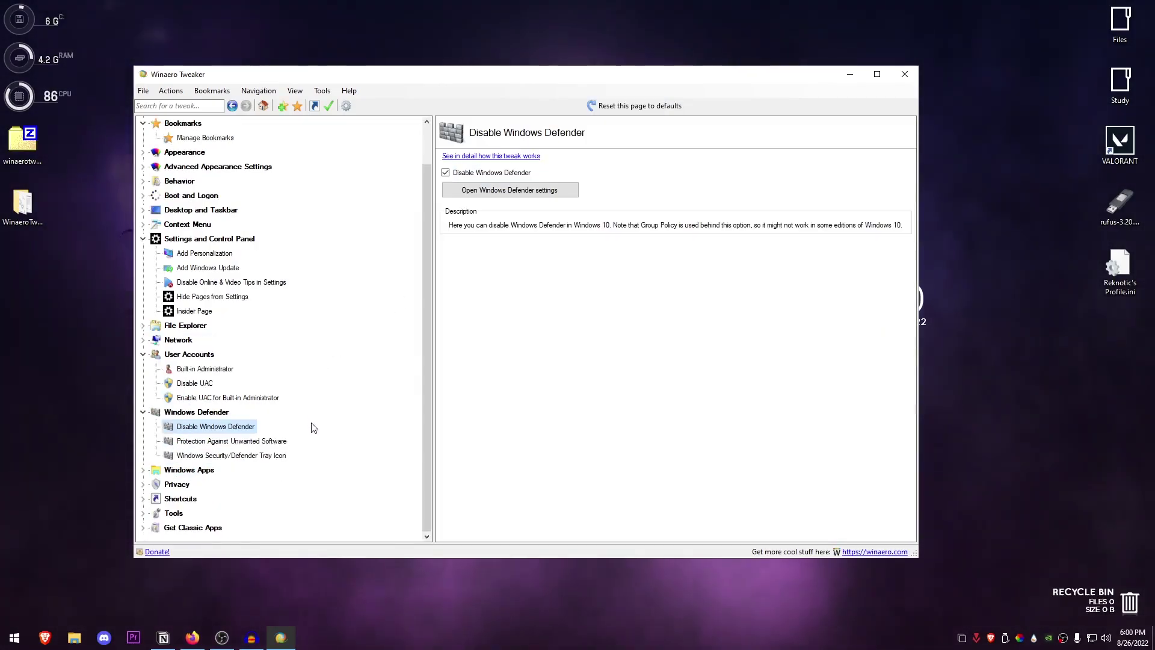
left_click(267, 442)
left_click(248, 458)
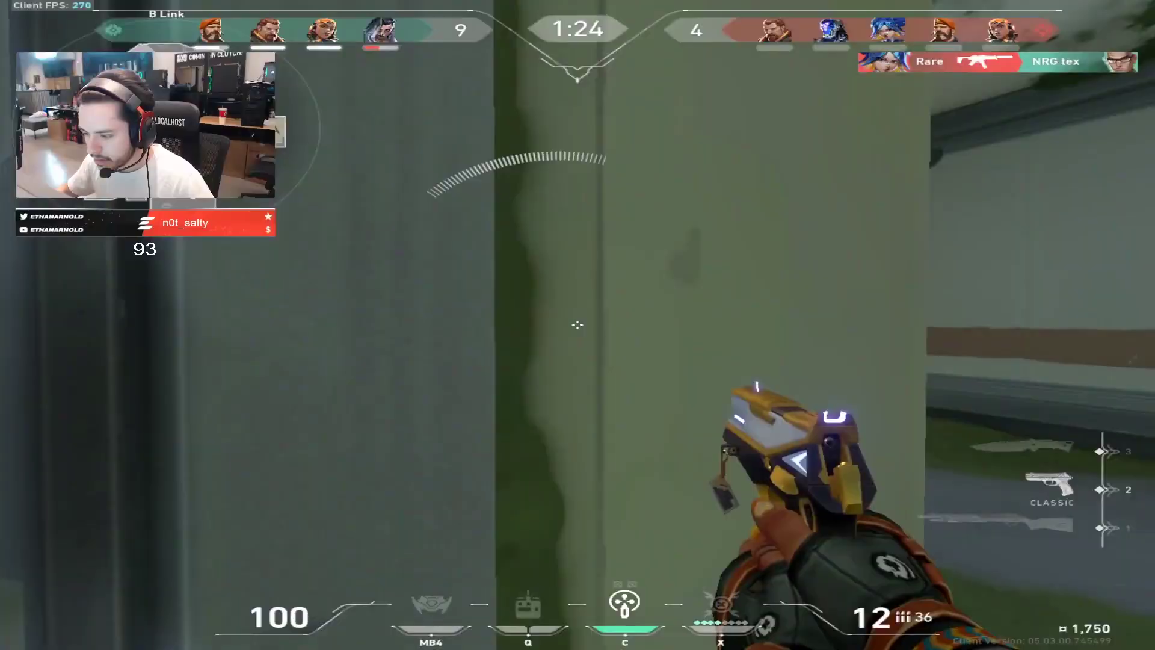
- Return to the Disable Windows Defender page, shown with its option ticked
key("1")
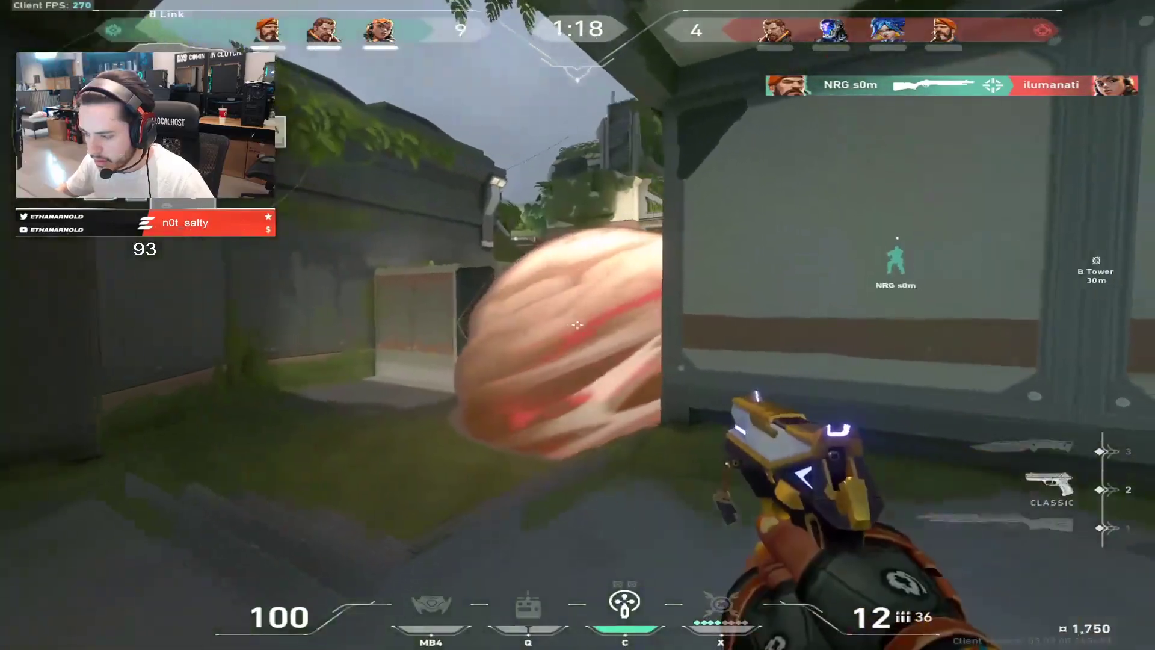
key("c")
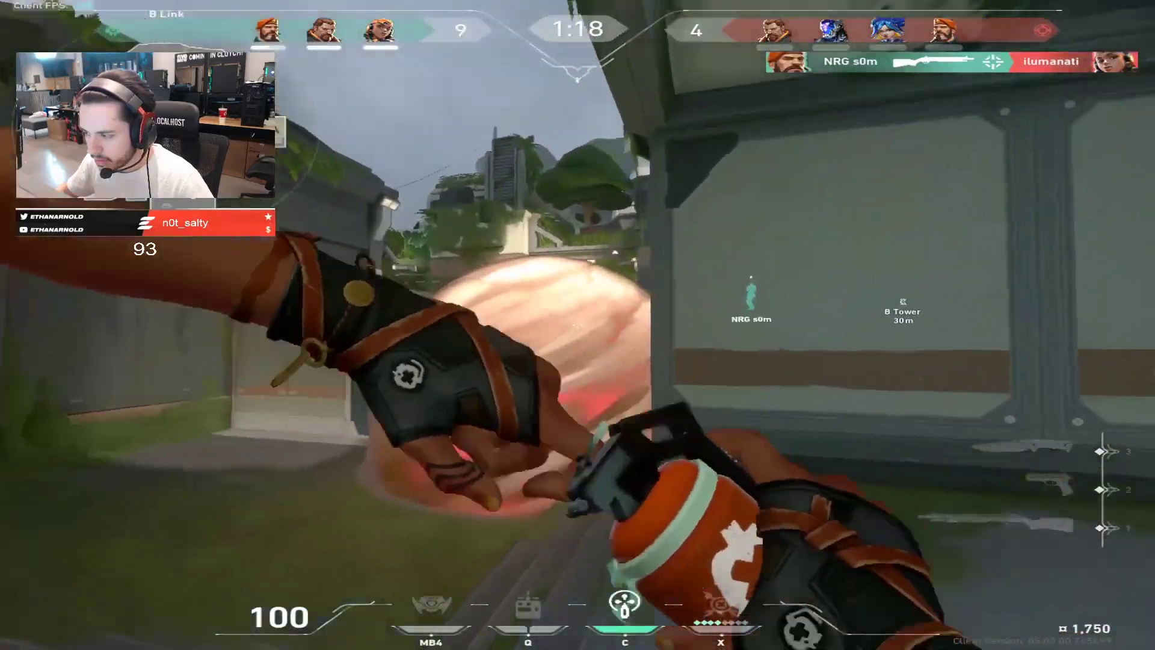
left_click(577, 325)
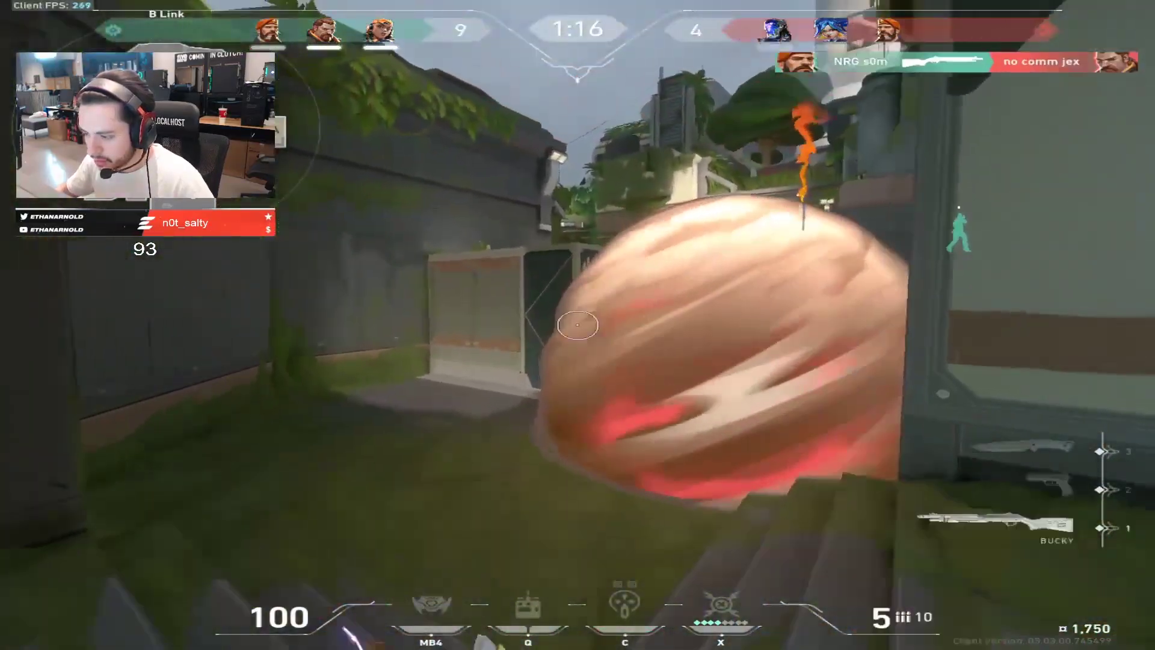
key("3")
key("1")
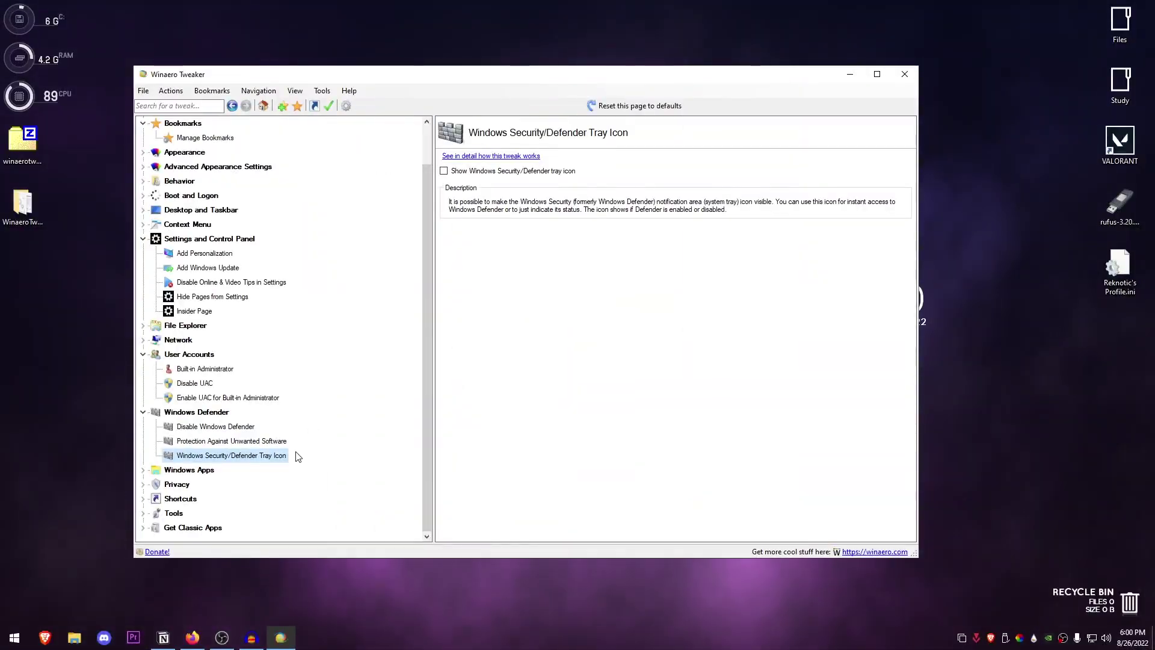
left_click(259, 441)
left_click(244, 427)
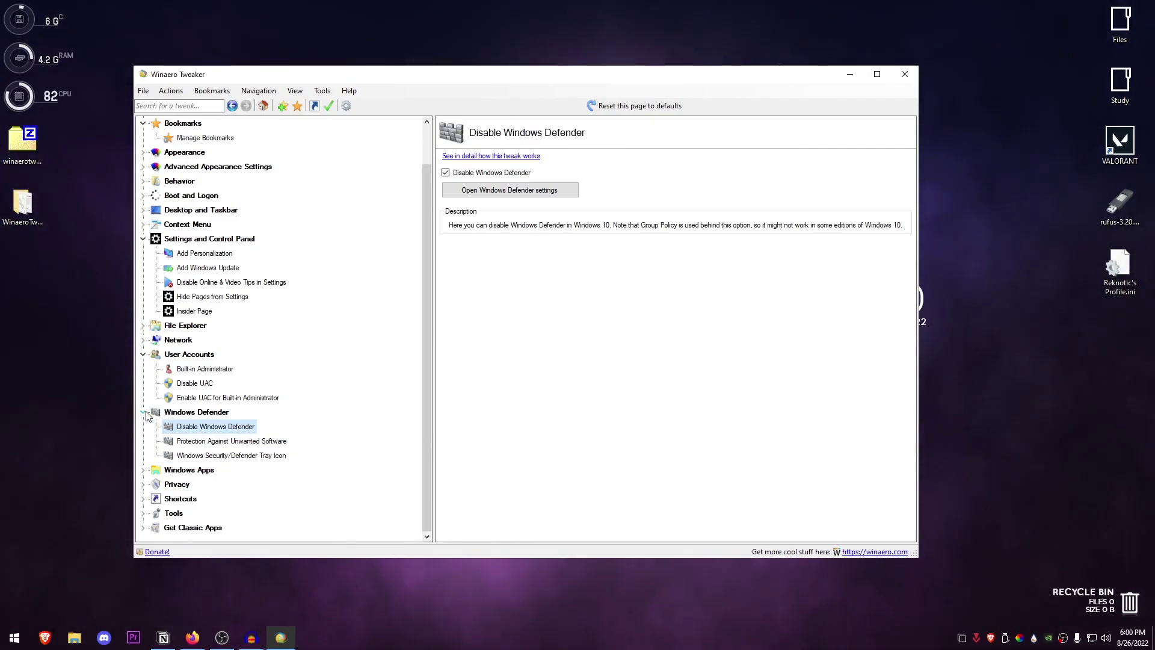
- Collapse Windows Defender and view each Windows Apps tweak, from Auto-update Store apps to Notepad Unix Line Endings
double_click(169, 411)
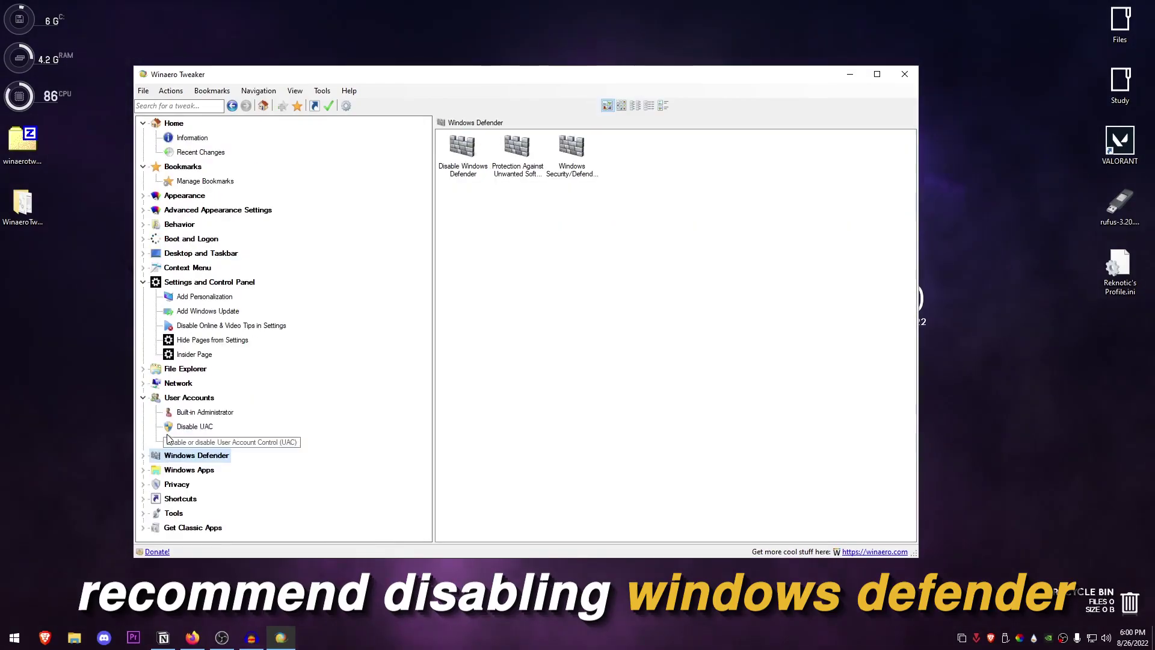
left_click(189, 469)
double_click(189, 469)
scroll(334, 441, "down", 2)
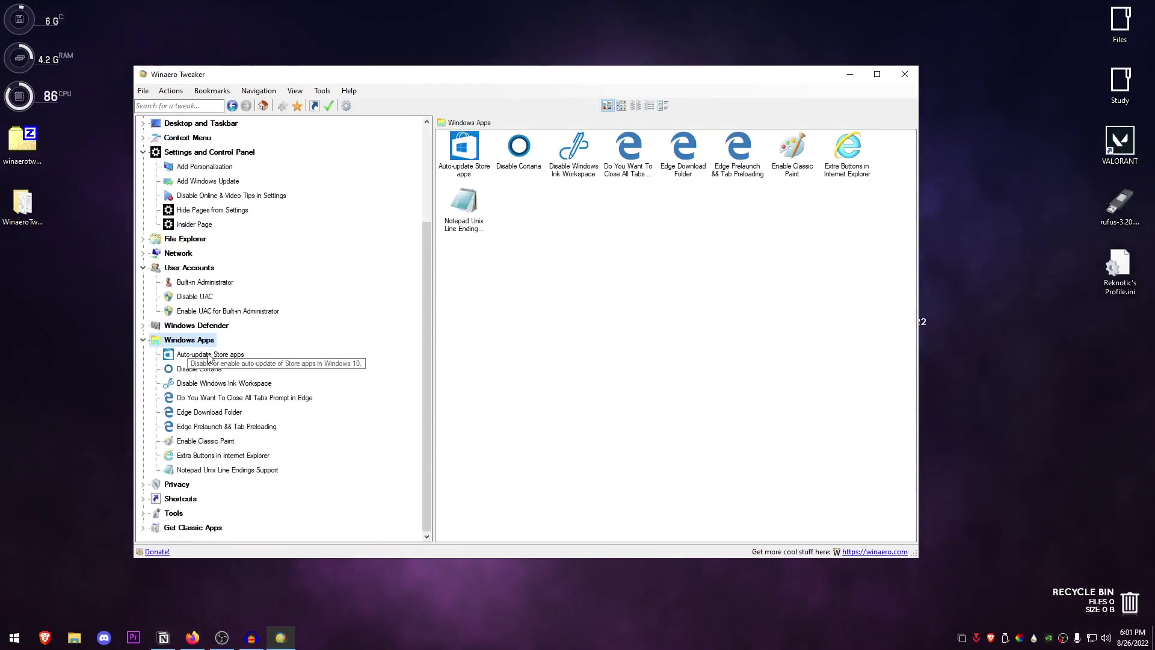
left_click(204, 354)
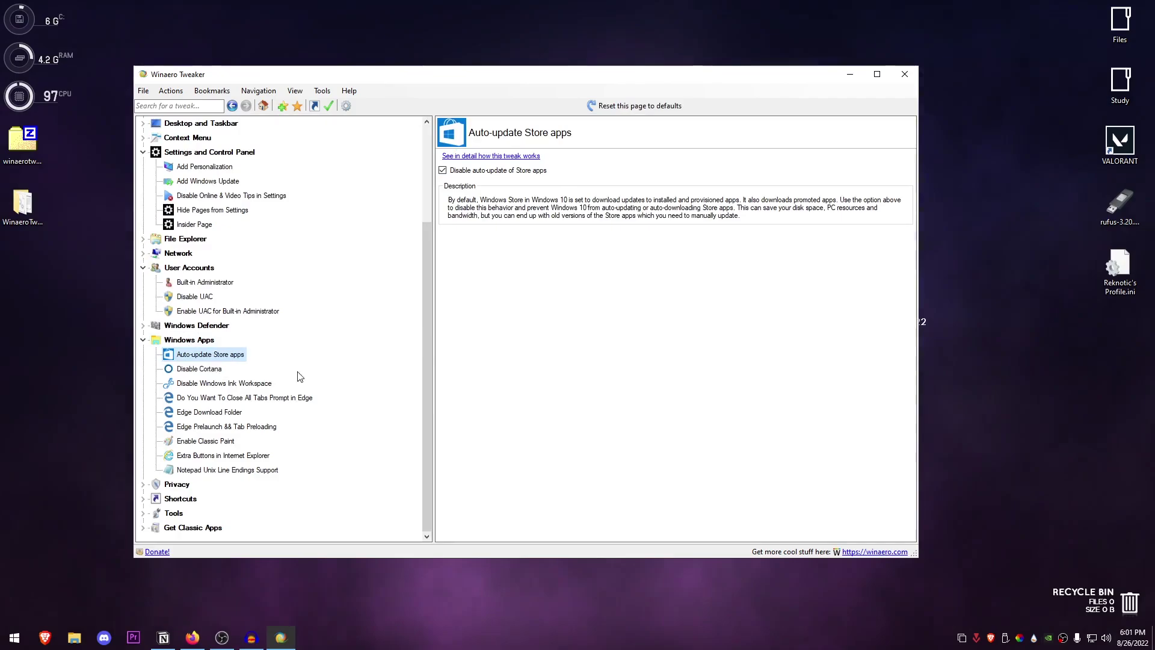
left_click(201, 368)
left_click(215, 384)
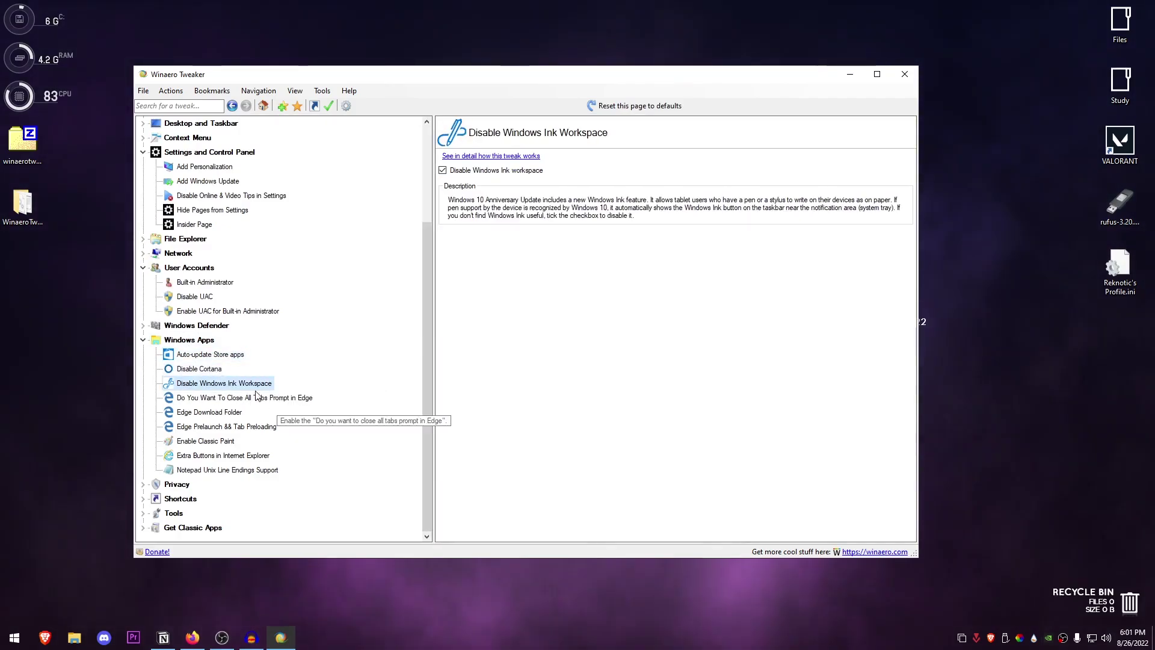
left_click(235, 397)
left_click(210, 412)
left_click(223, 426)
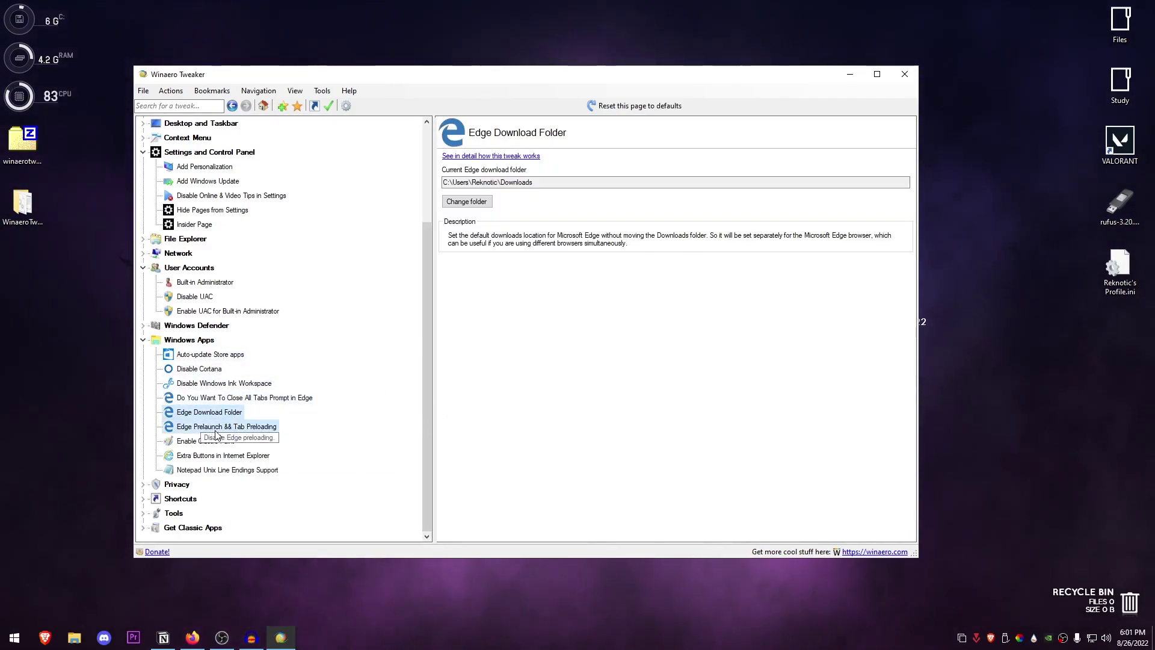
left_click(217, 441)
left_click(244, 468)
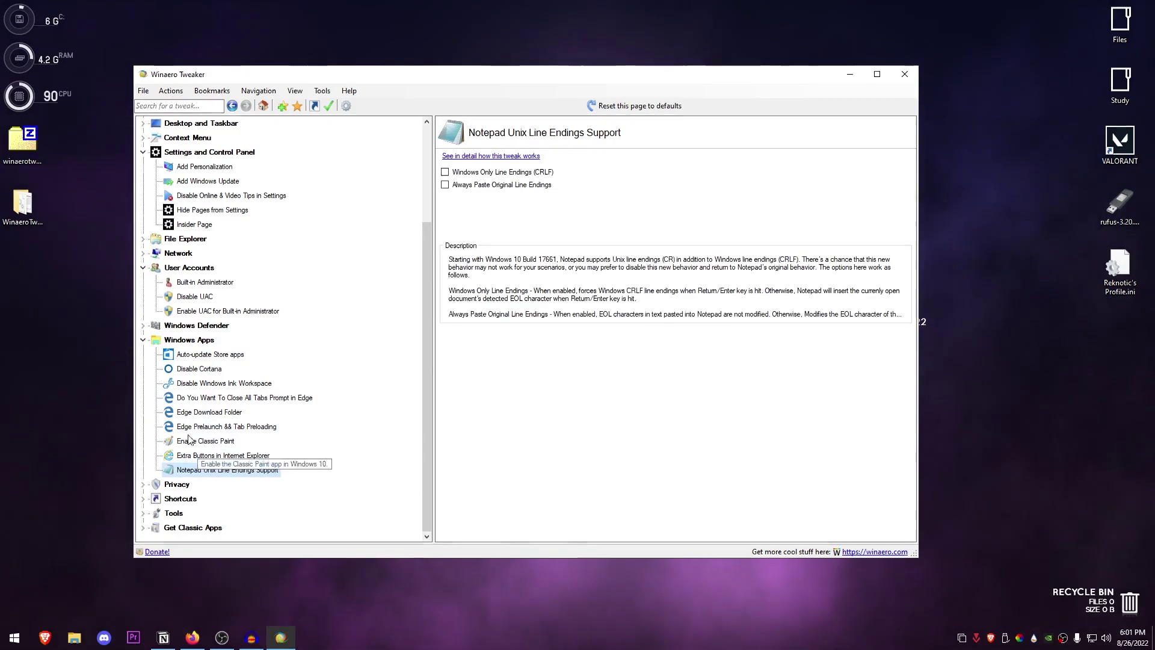
- Collapse Windows Apps, view Privacy's Disable Telemetry tweak, then list the Shortcuts tweaks
double_click(189, 340)
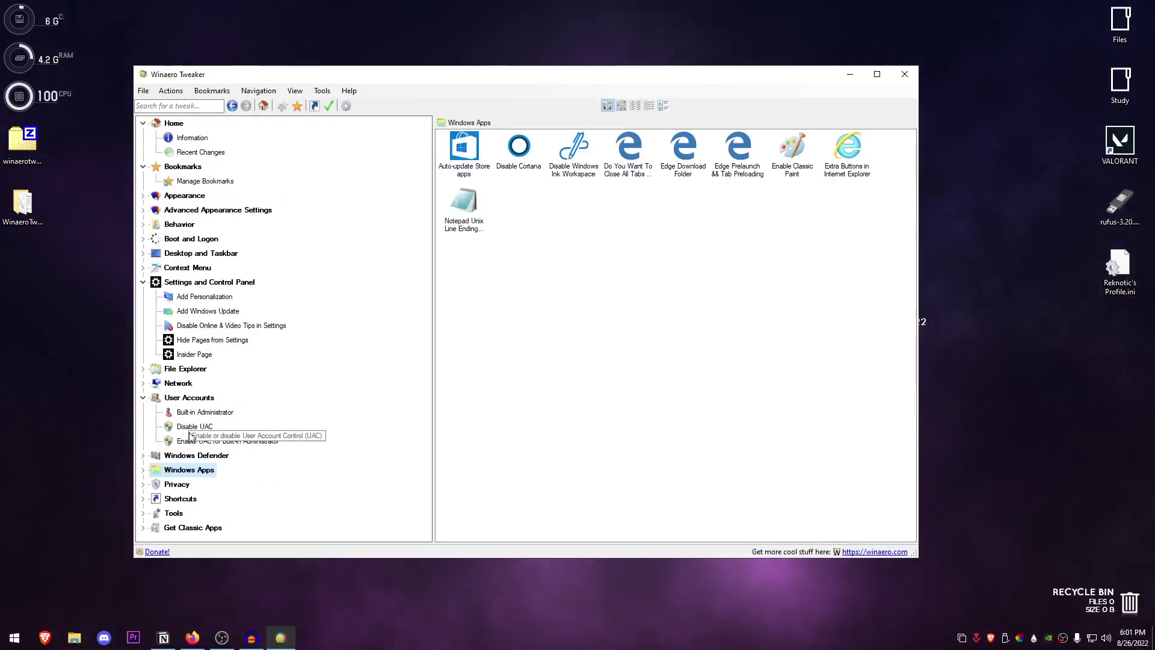
left_click(174, 484)
double_click(517, 151)
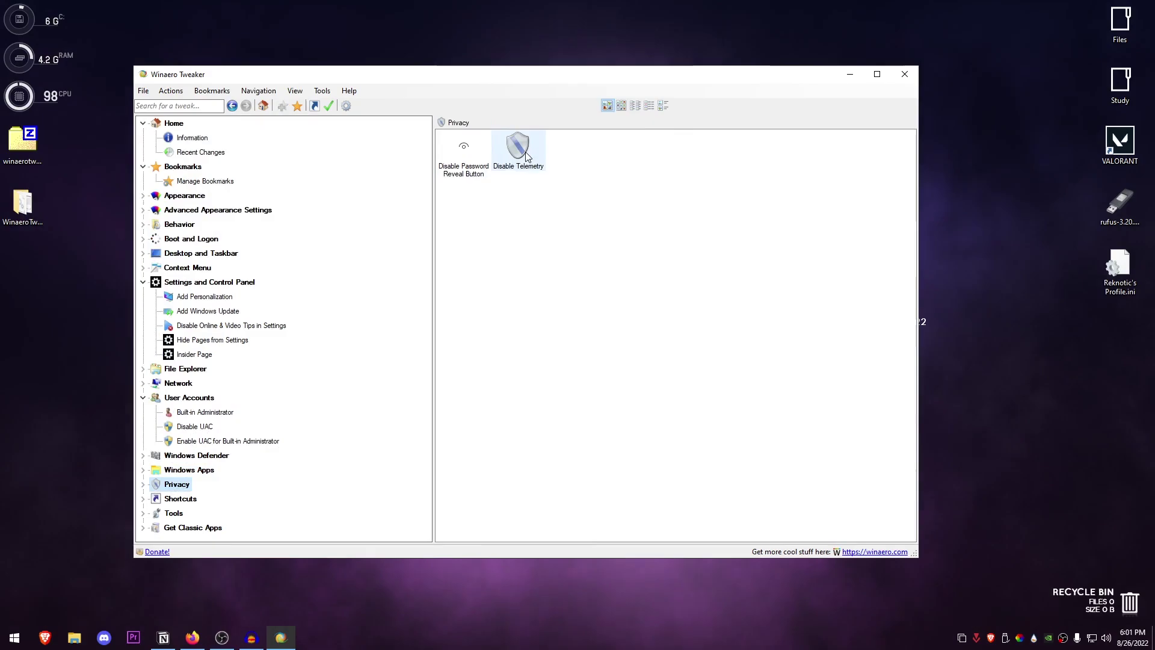
scroll(304, 407, "down", 1)
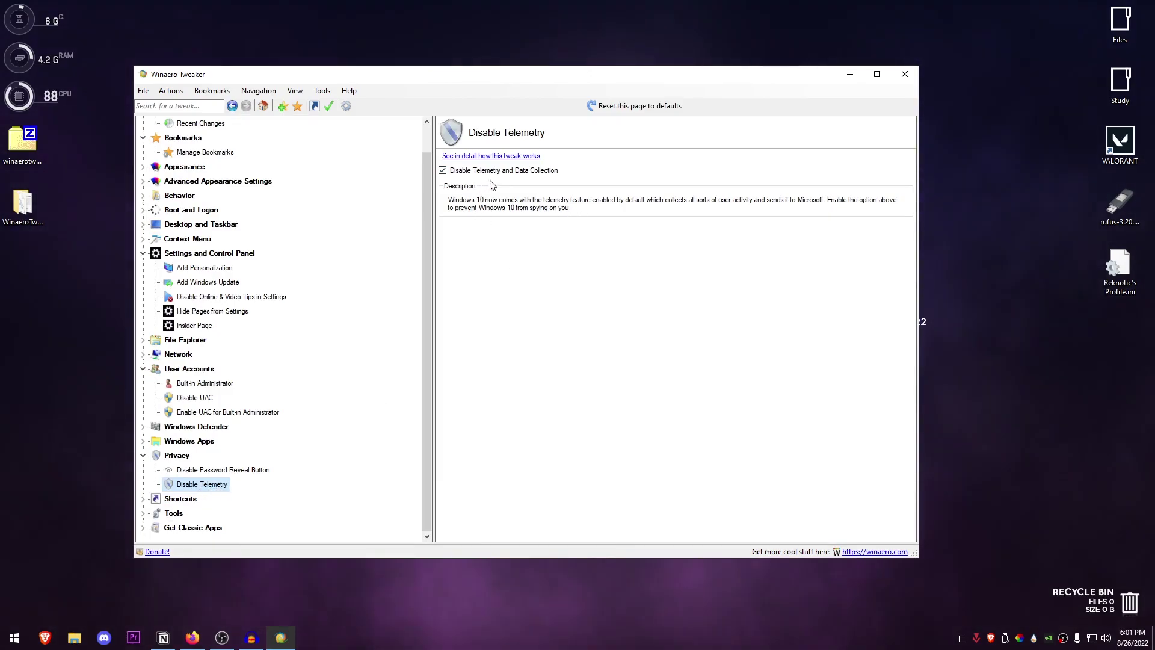
left_click(174, 513)
left_click(180, 498)
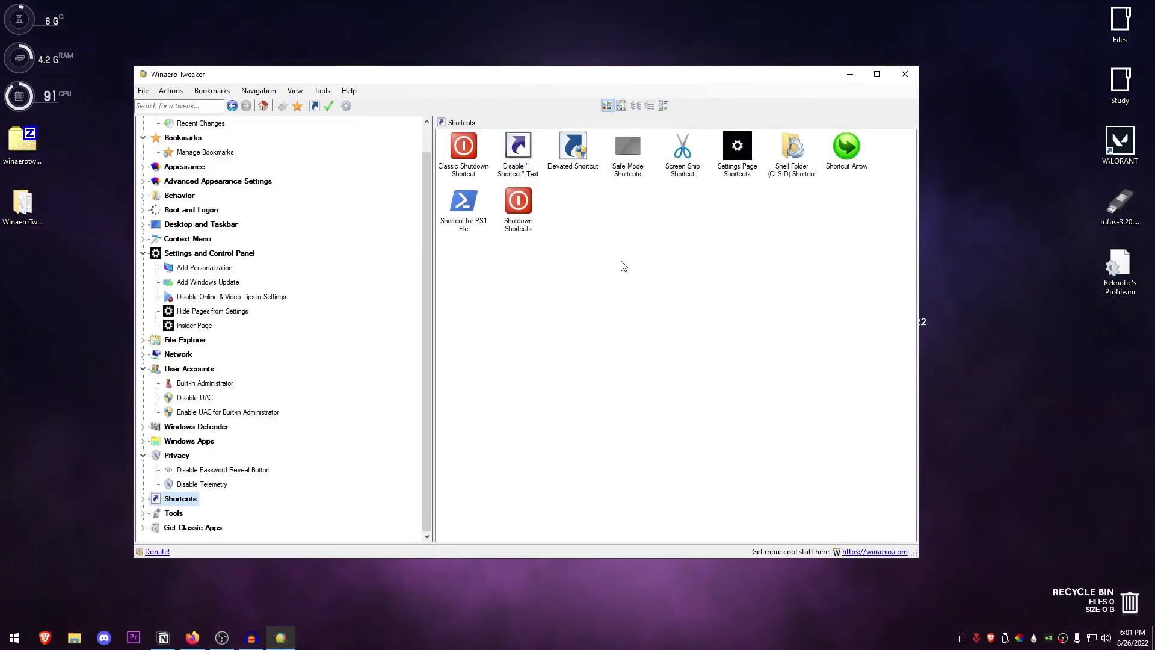
- Expand Tools and view Change OEM Information, Change Registered Owner and Merge *.Reg Files, ending on Run as TrustedInstaller
left_click(169, 516)
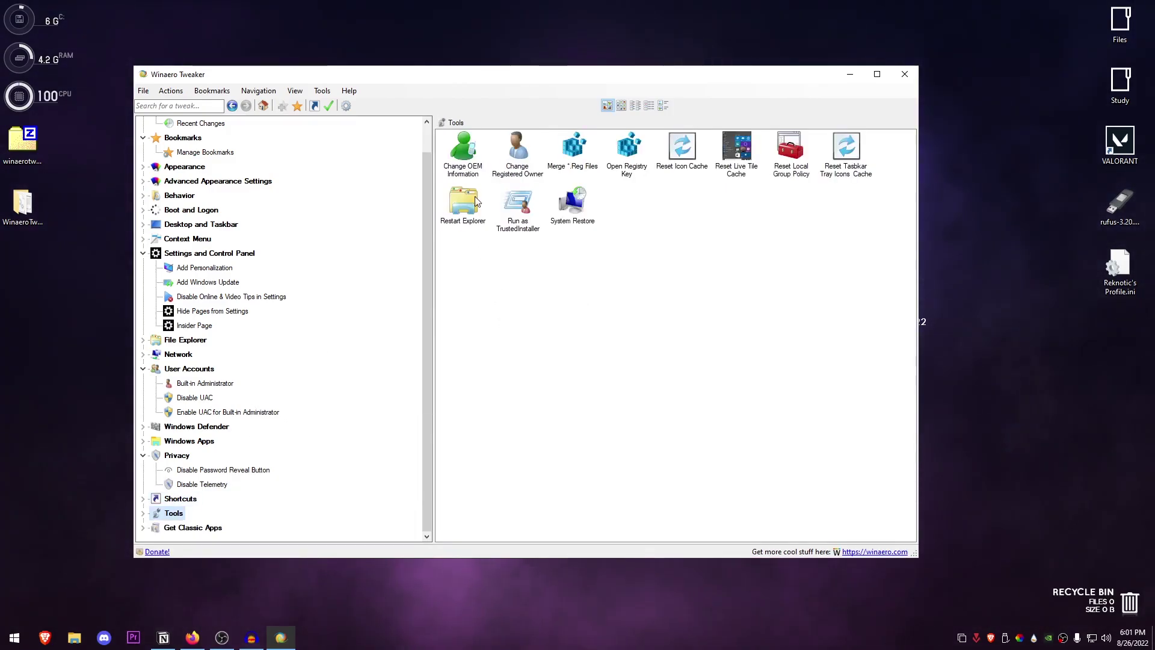
double_click(477, 157)
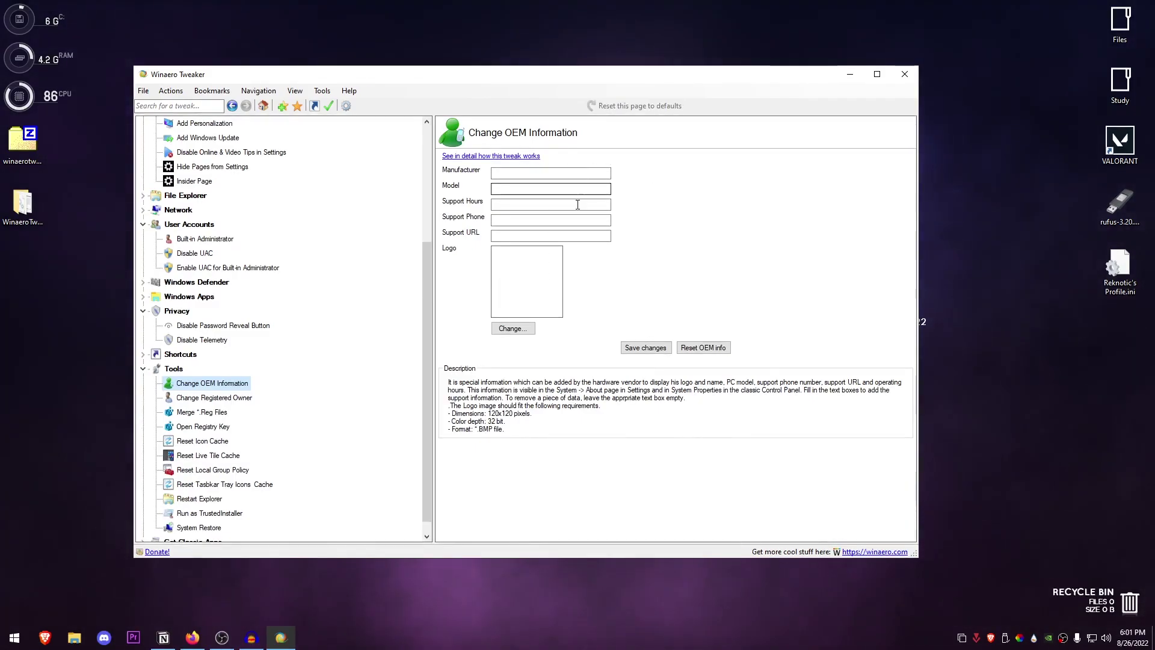
left_click(511, 172)
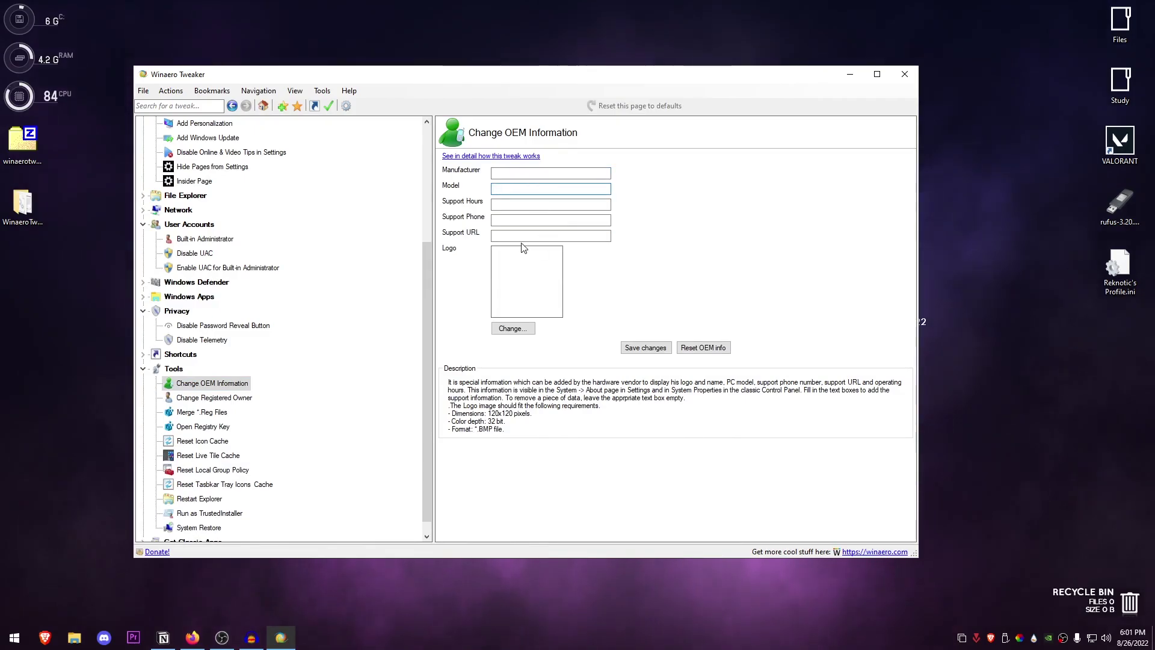
left_click(224, 399)
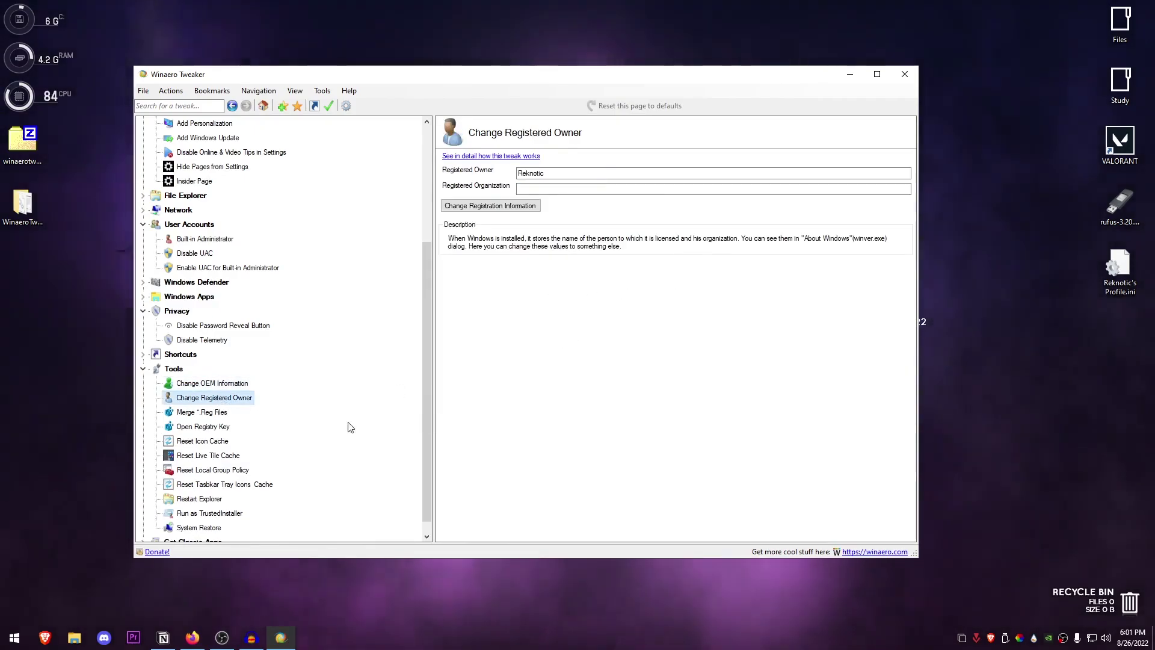
scroll(214, 408, "down", 1)
left_click(211, 401)
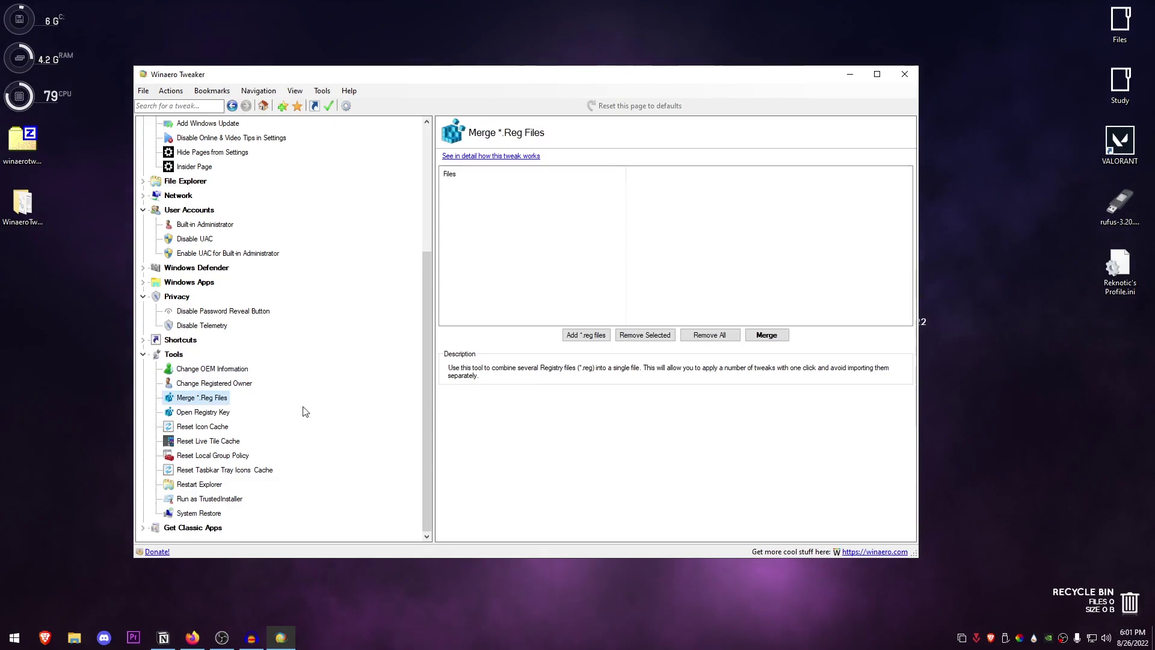
left_click(218, 500)
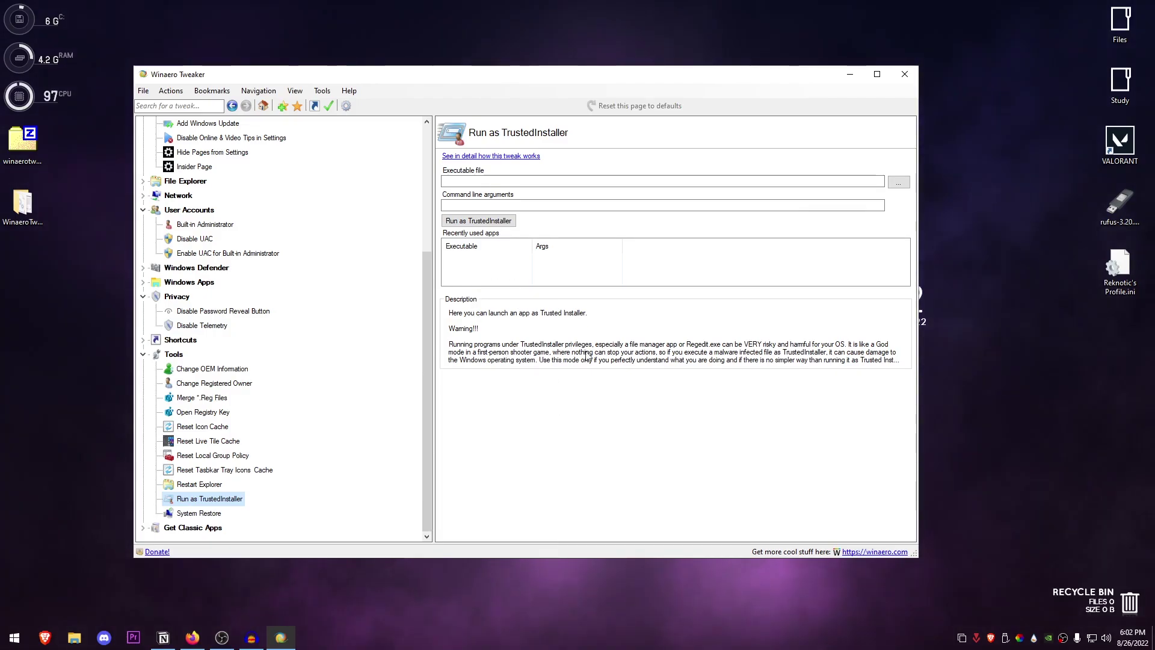
- Run rufus-3.20.exe from the Desktop as TrustedInstaller
left_click(901, 185)
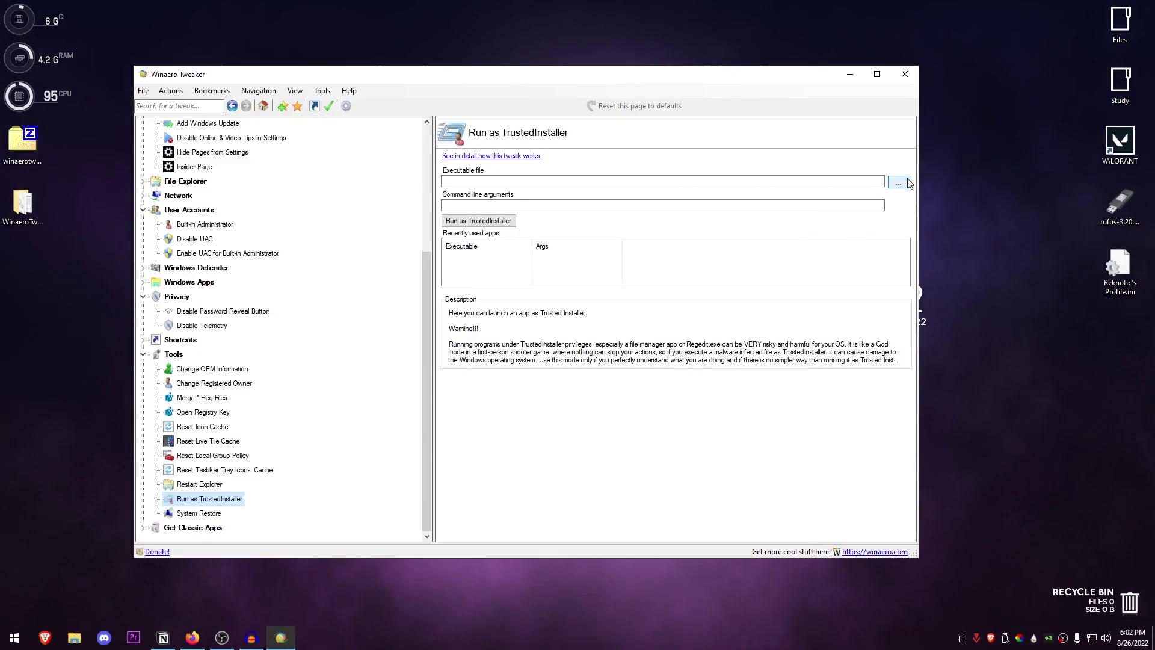
left_click(332, 212)
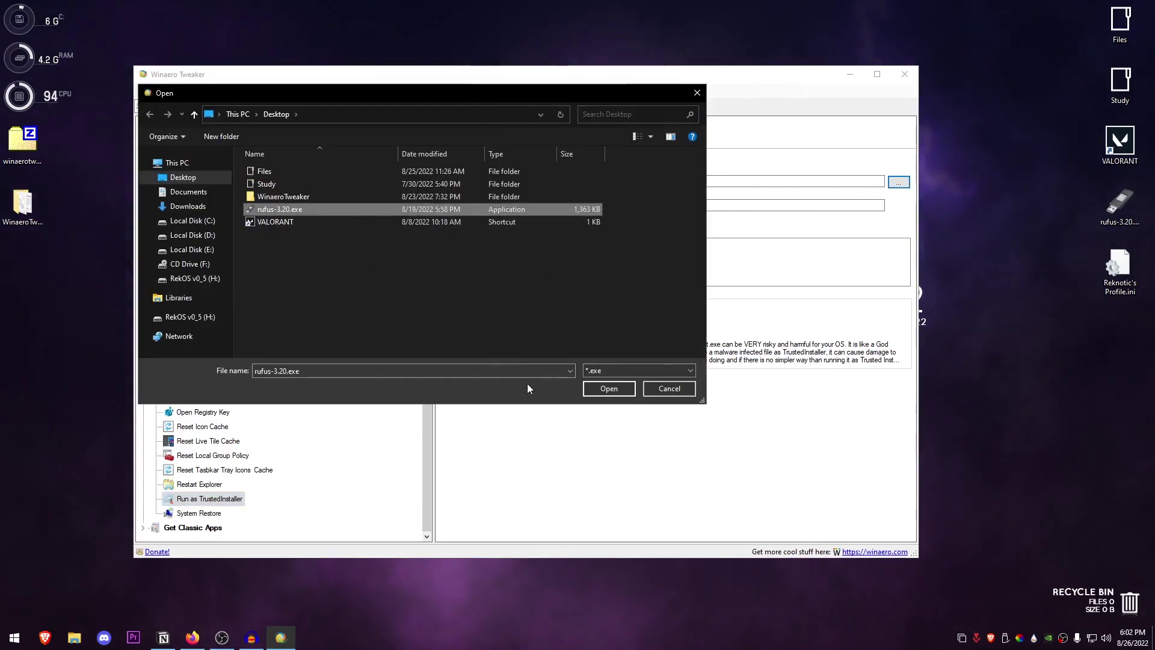
left_click(609, 388)
left_click(489, 222)
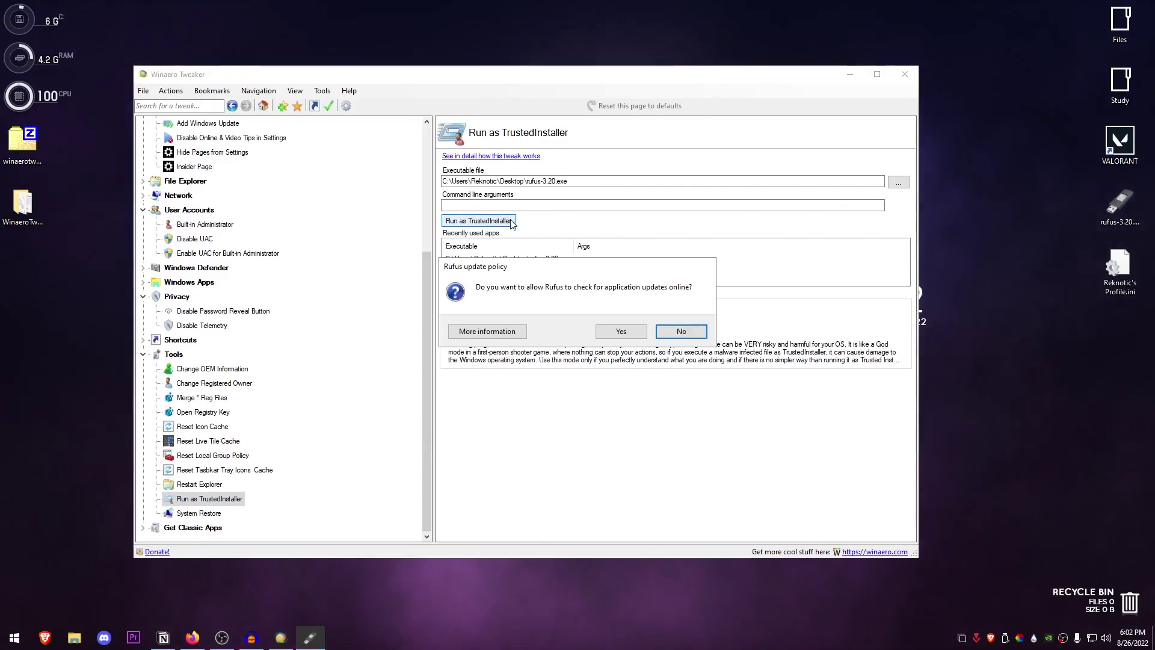
- Decline Rufus's online update check, close Rufus, and move to the System Restore page
left_click(681, 331)
left_click(728, 133)
key("Down")
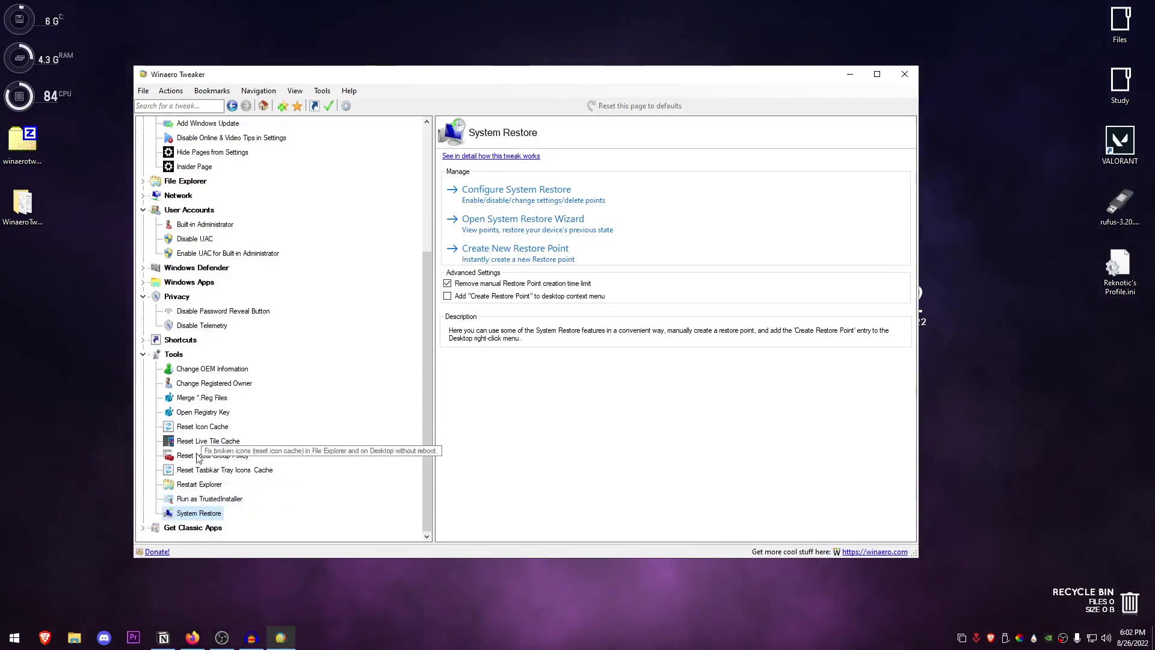
- Browse the Get Classic Apps items from Windows Photo Viewer to Desktop Gadgets, then select Reknotic's Profile.ini
left_click(192, 529)
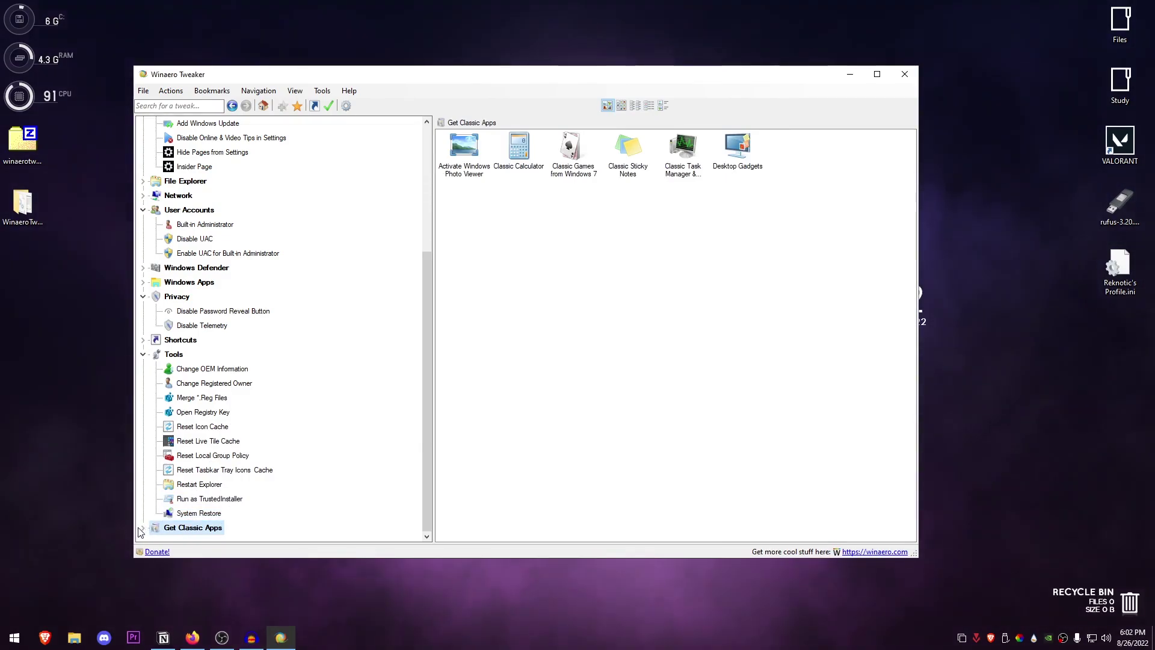
double_click(481, 158)
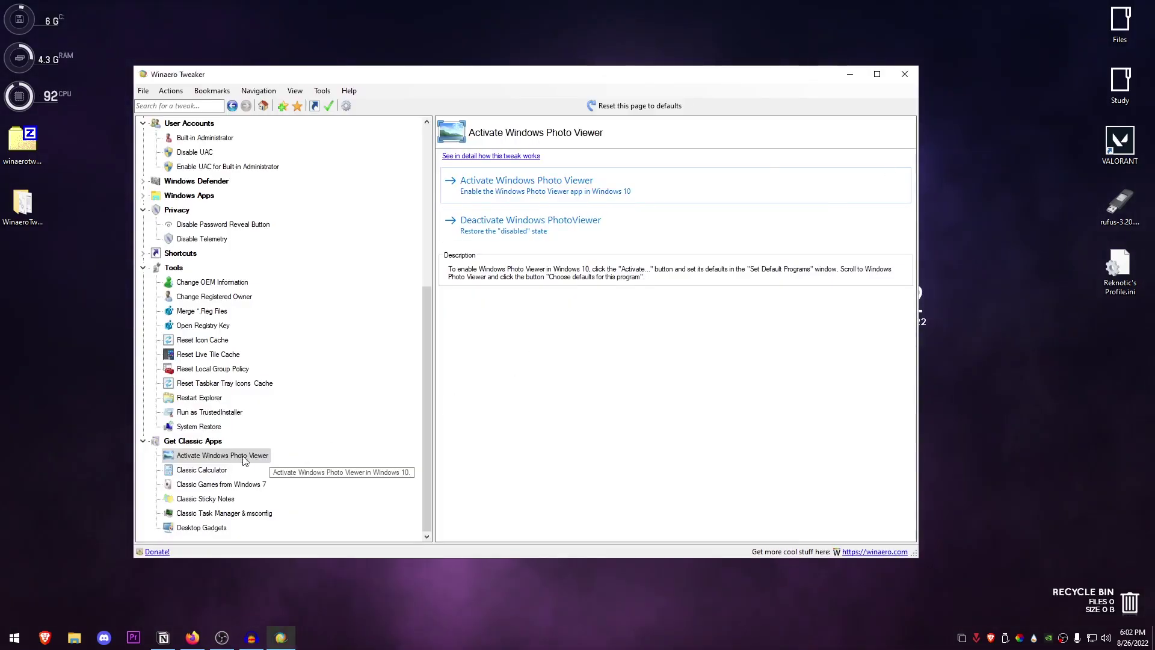
left_click(201, 469)
left_click(254, 484)
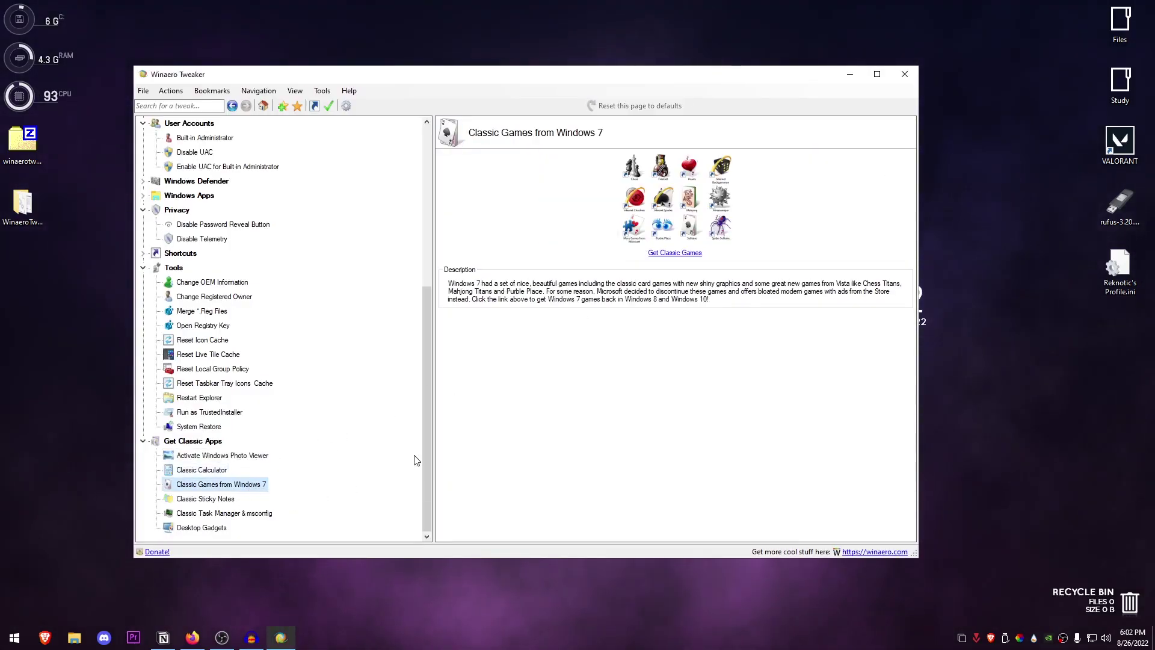
left_click(208, 499)
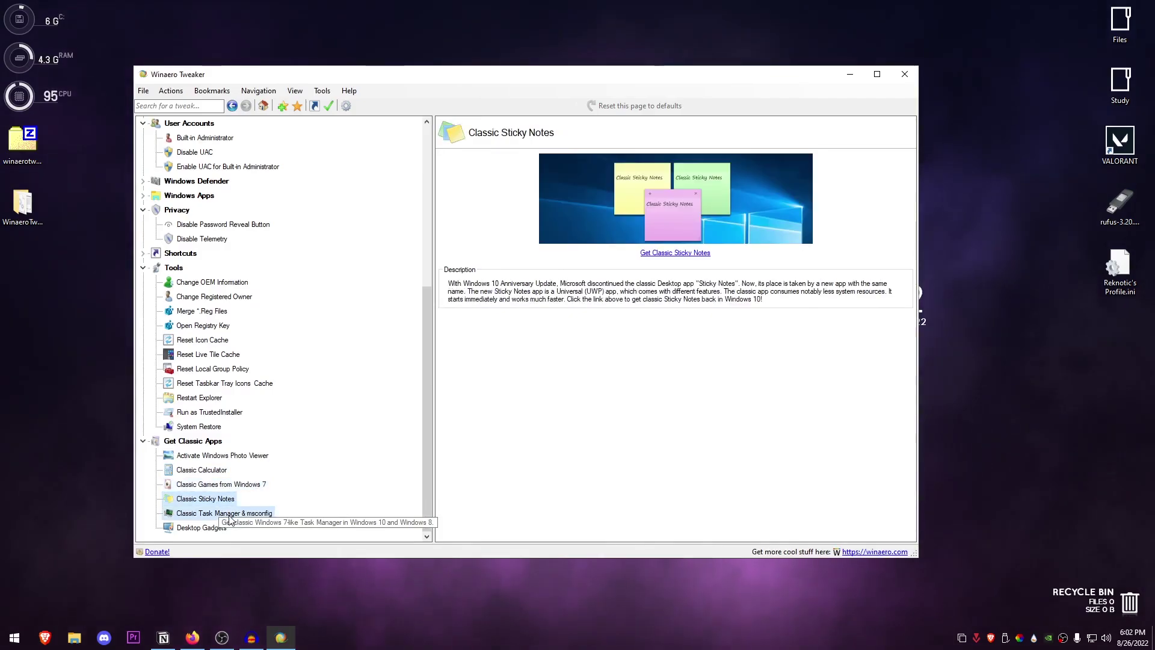
left_click(229, 516)
left_click(233, 523)
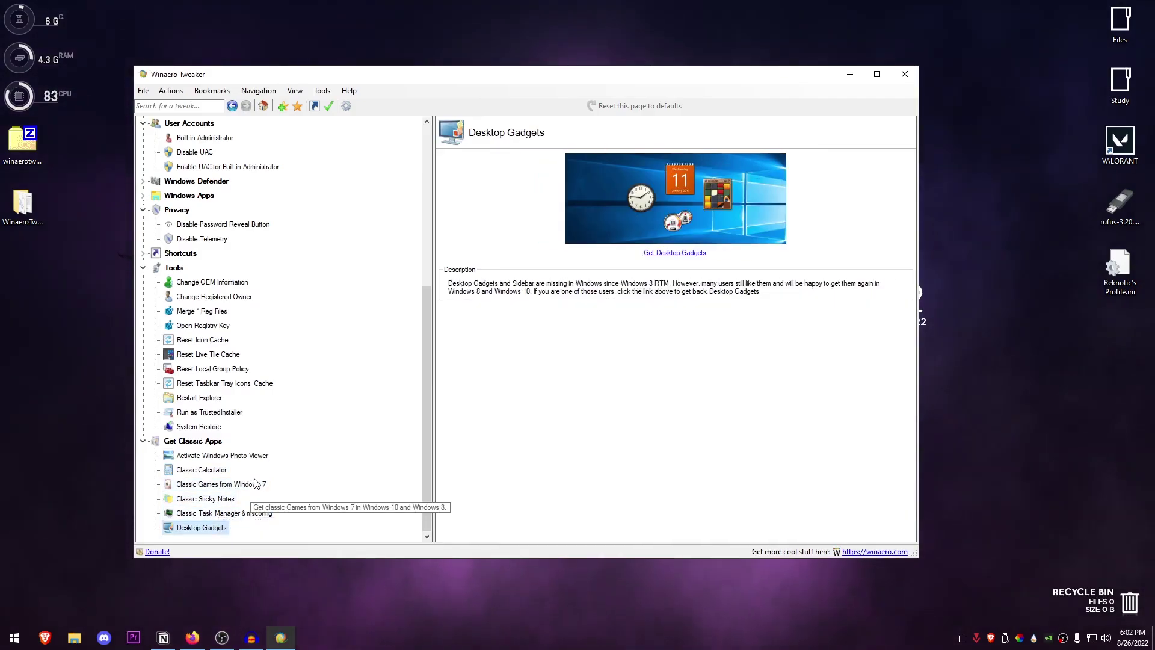
scroll(361, 405, "up", 7)
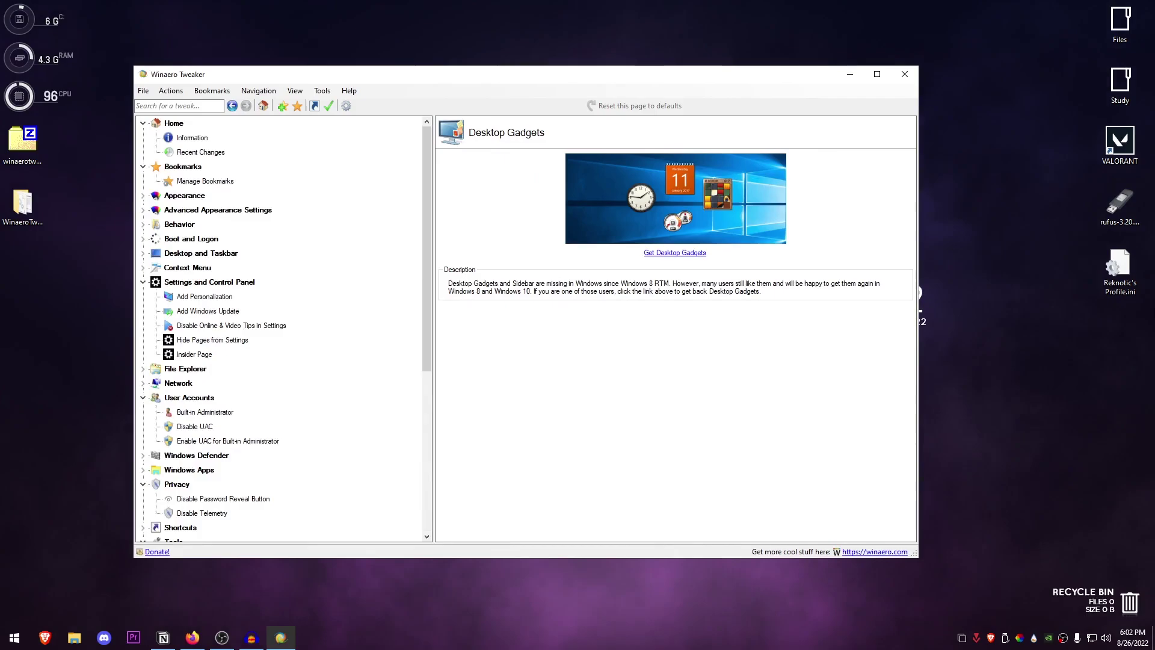
left_click(1129, 278)
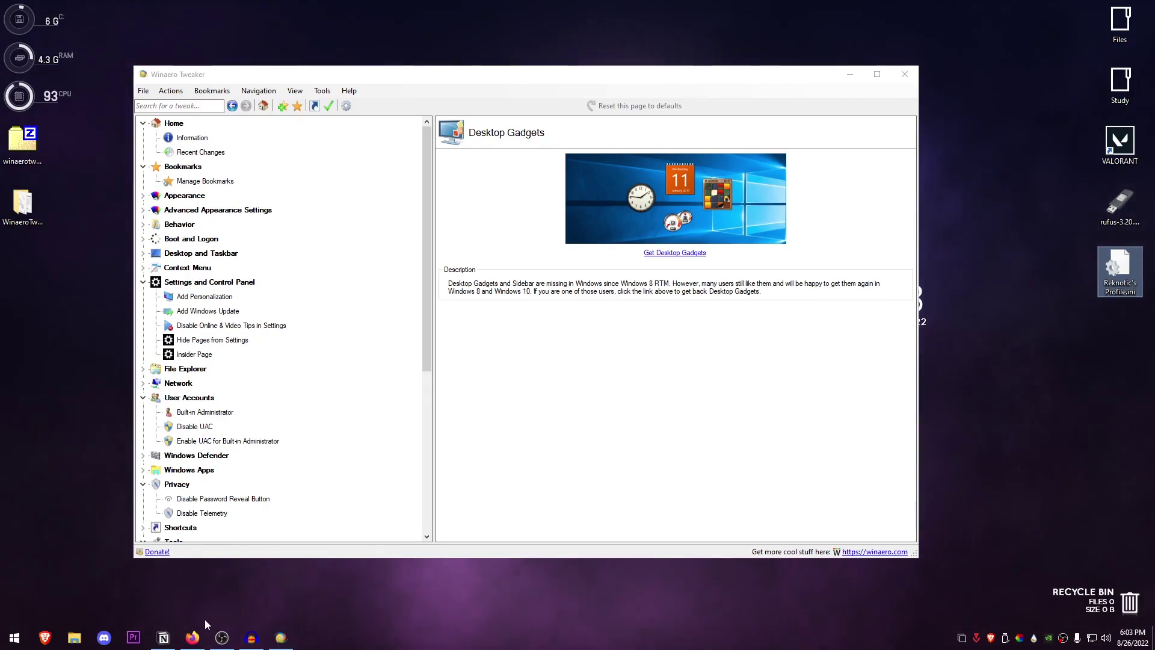
- Bring up Firefox's reknotic.com Valorant FPS article and scroll toward its download link
left_click(192, 637)
left_click(66, 13)
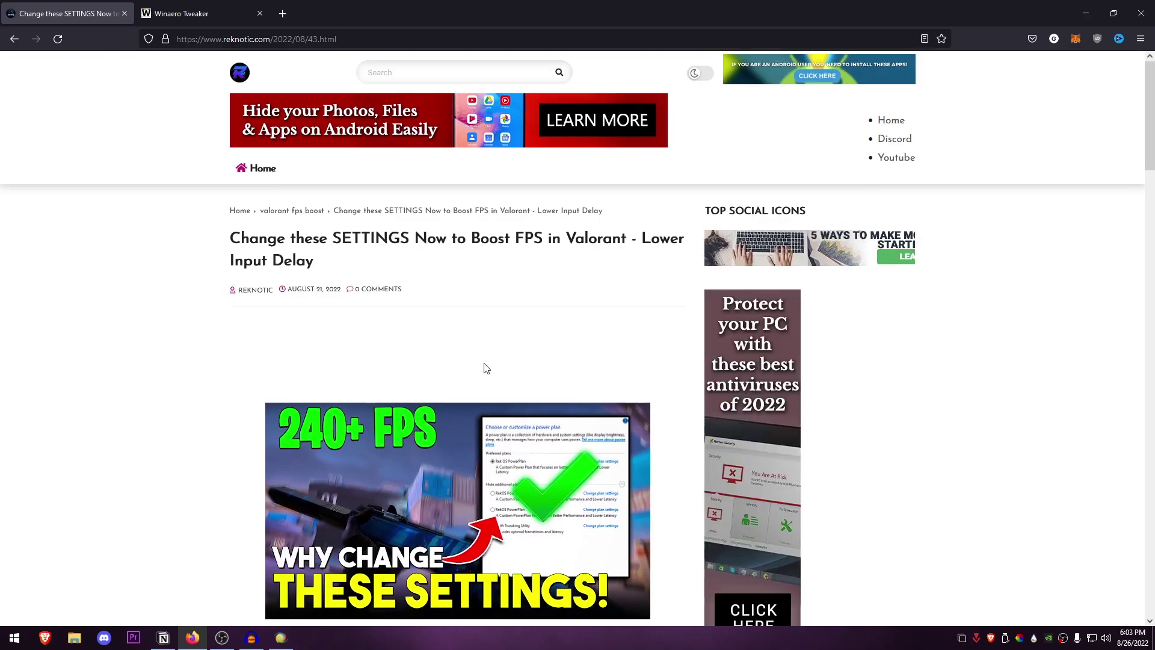
scroll(487, 368, "down", 10)
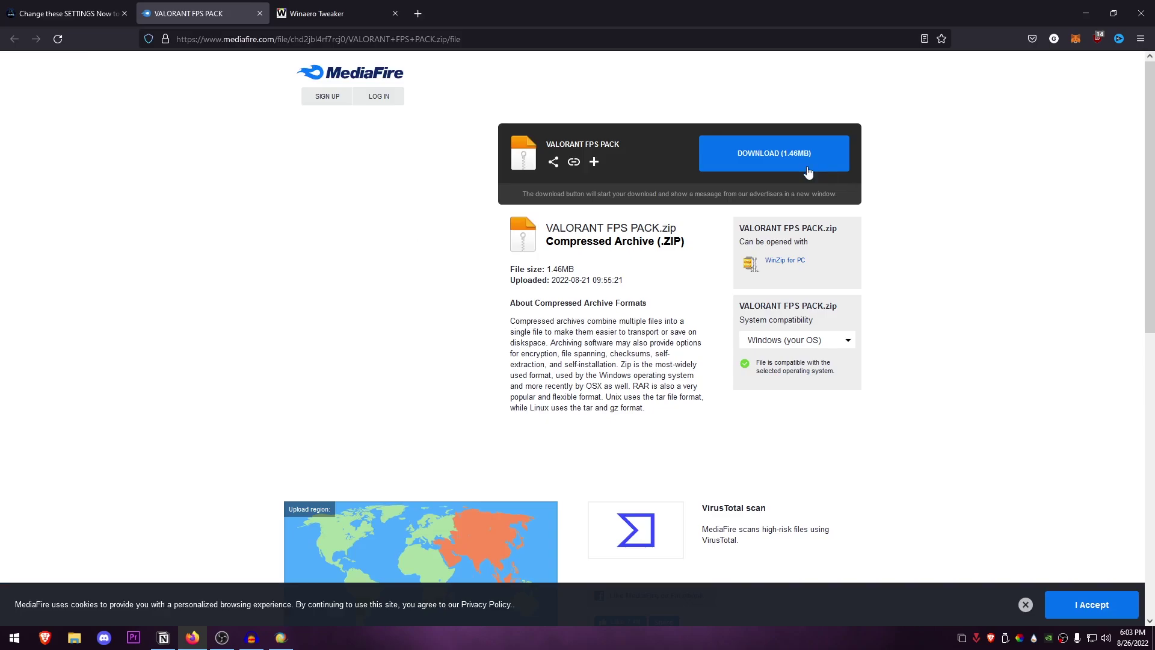
- Return to Winaero Tweaker and choose Reknotic's Profile.ini in the Import Tweaks wizard
left_click(1086, 13)
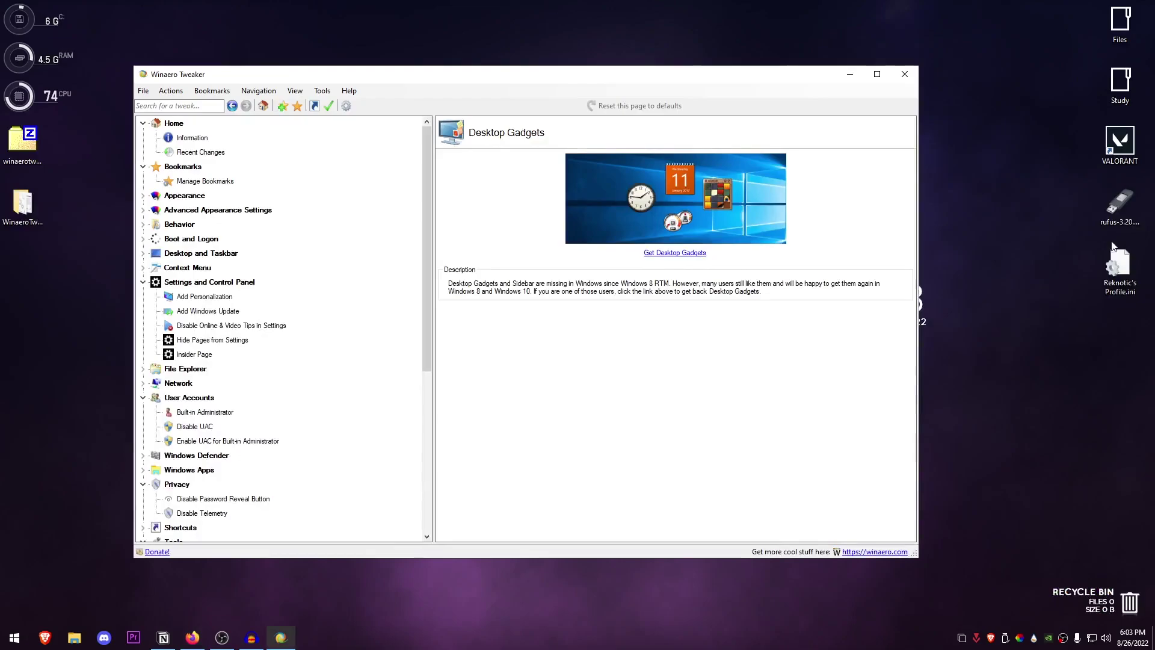
left_click(369, 169)
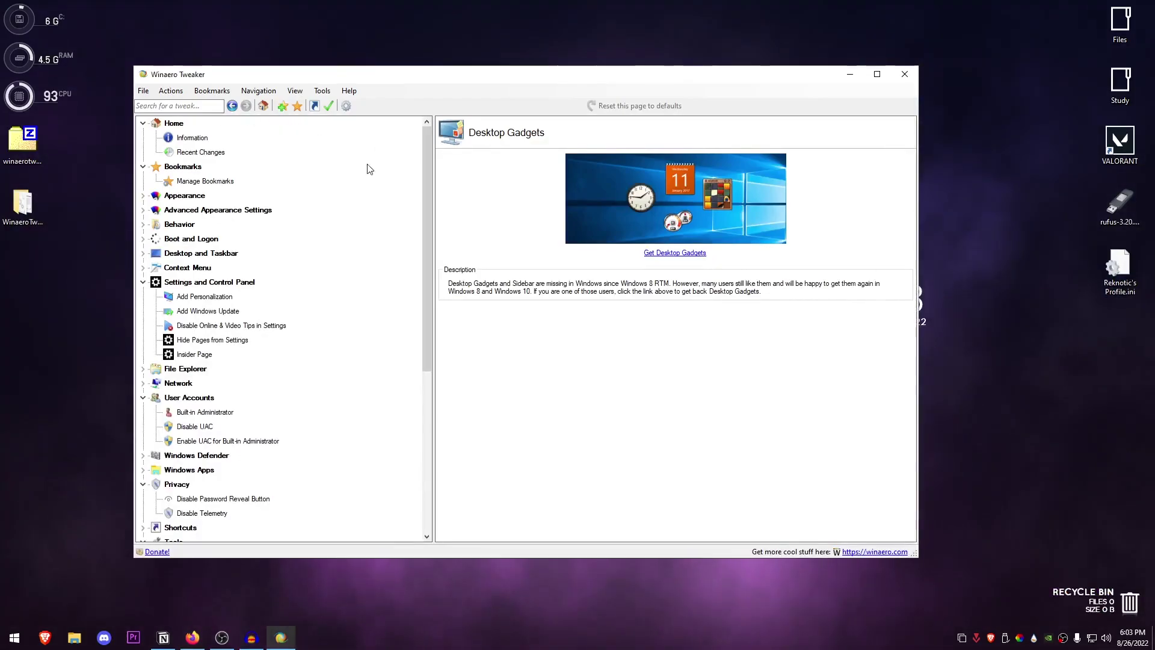
left_click(143, 91)
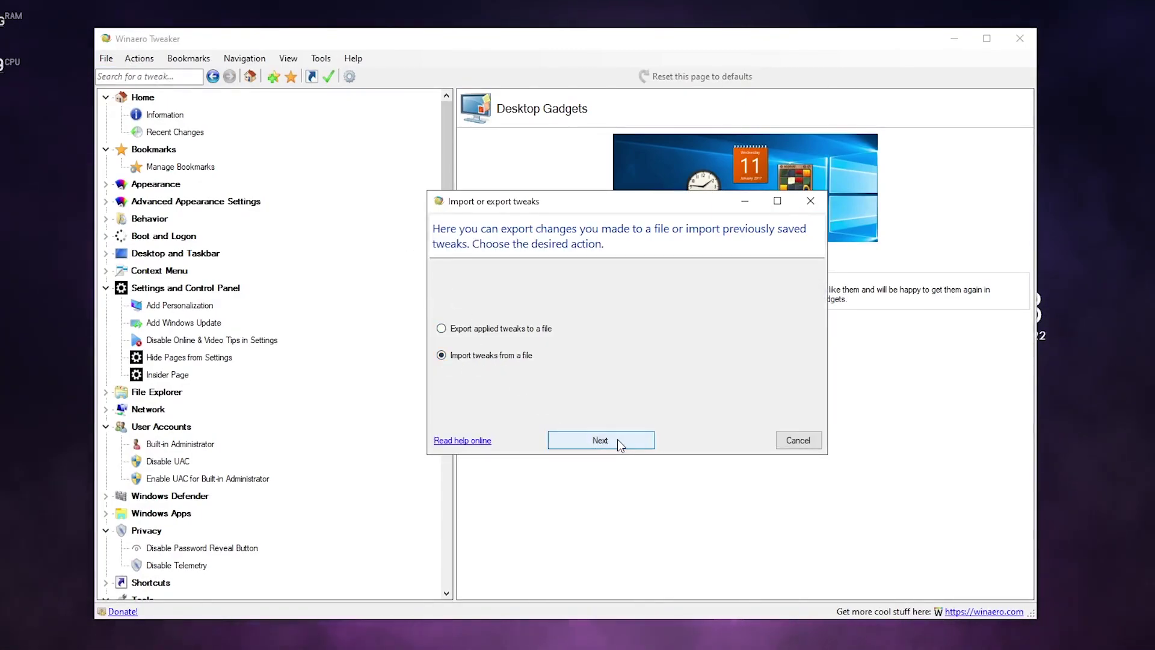
left_click(617, 439)
left_click(792, 342)
left_click(765, 363)
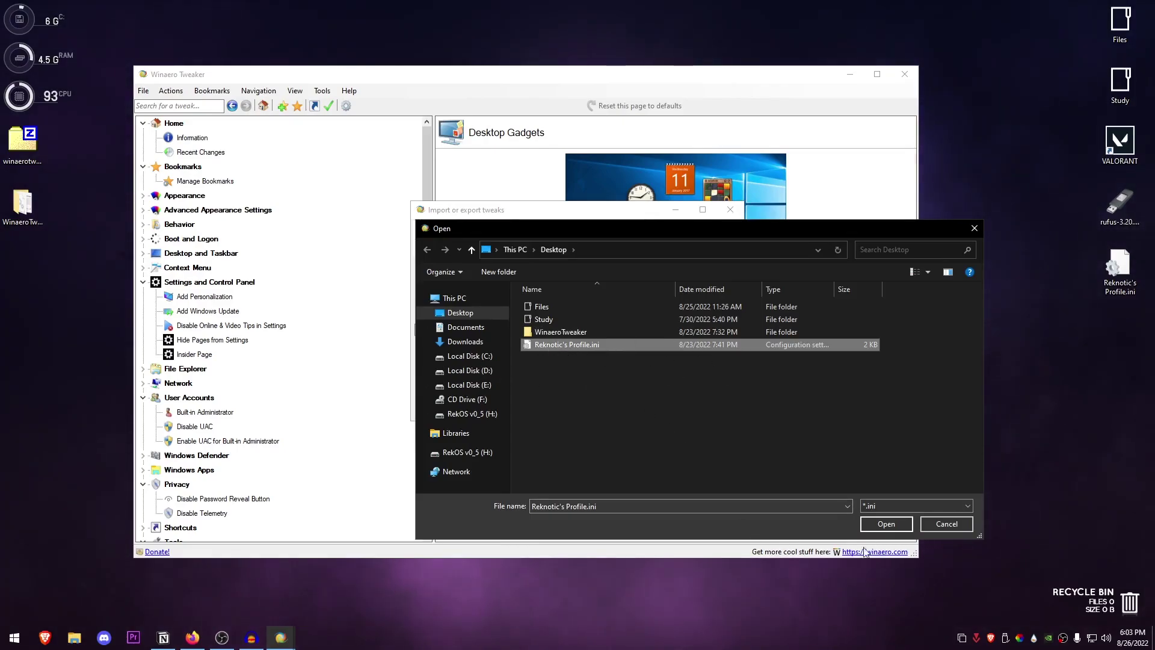
left_click(882, 528)
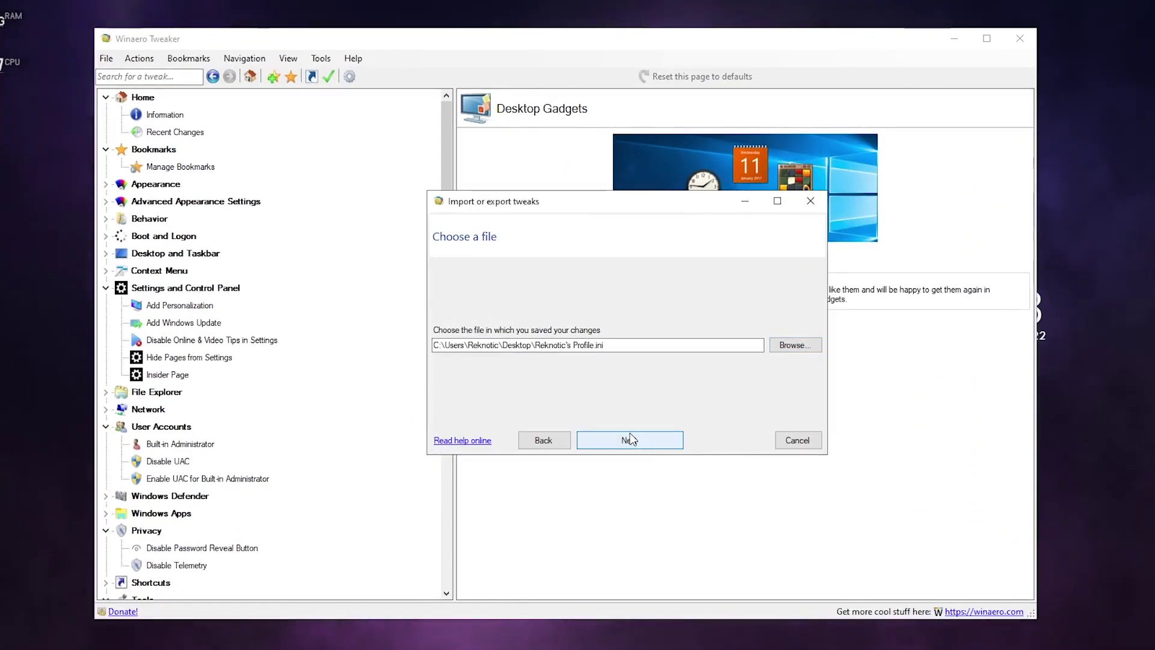
- Review the profile's tweaks, set Windows Photo Viewer as default, and confirm the 25 imported tweaks
left_click(580, 409)
scroll(569, 382, "up", 3)
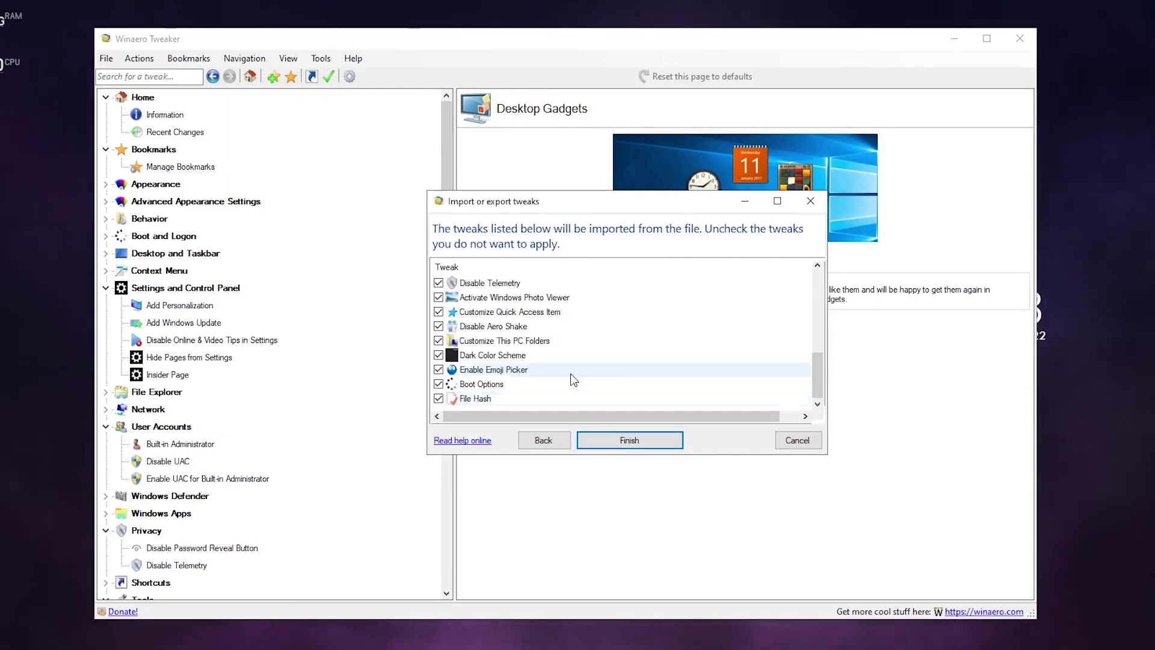
scroll(654, 376, "up", 3)
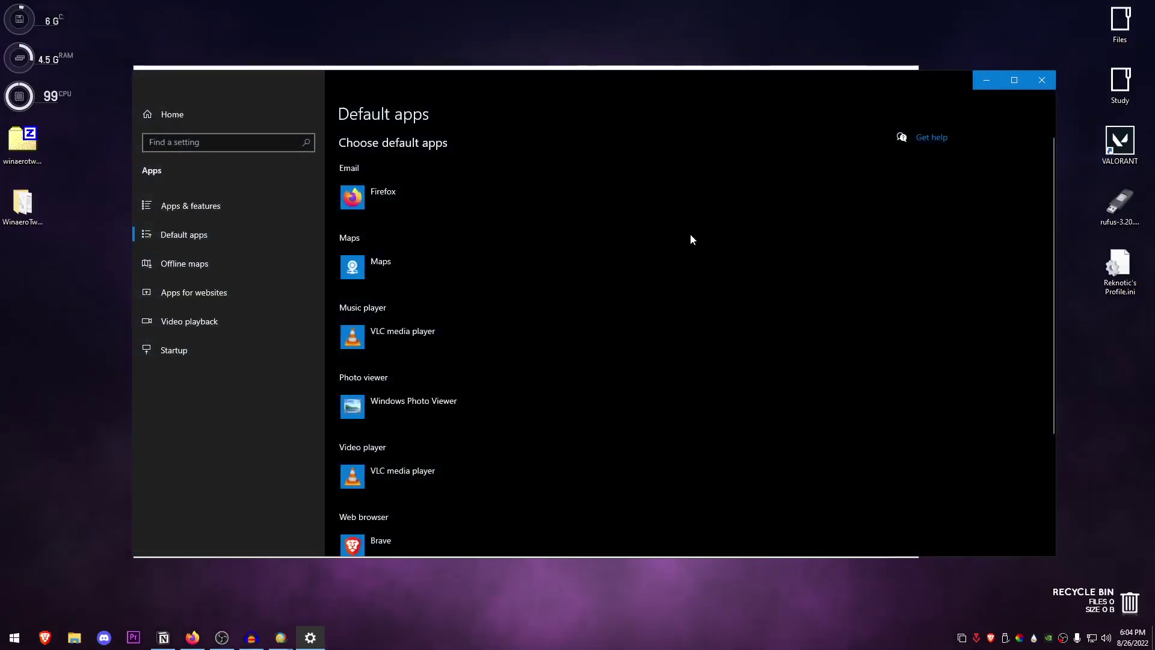
scroll(553, 376, "down", 3)
scroll(385, 227, "up", 1)
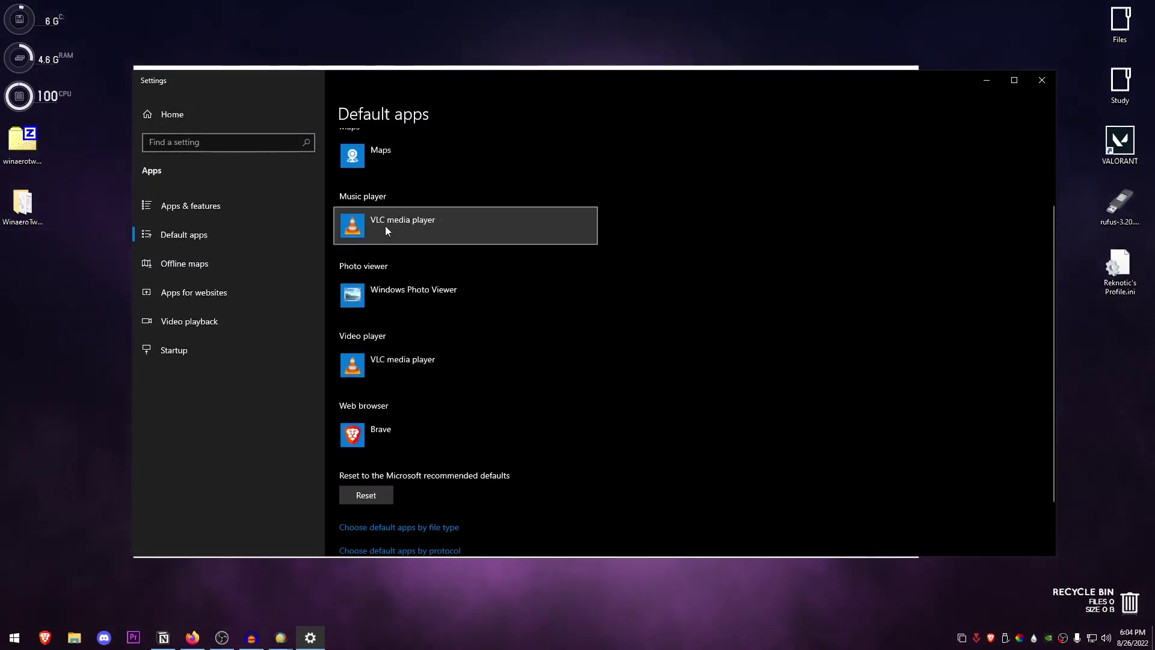
left_click(391, 280)
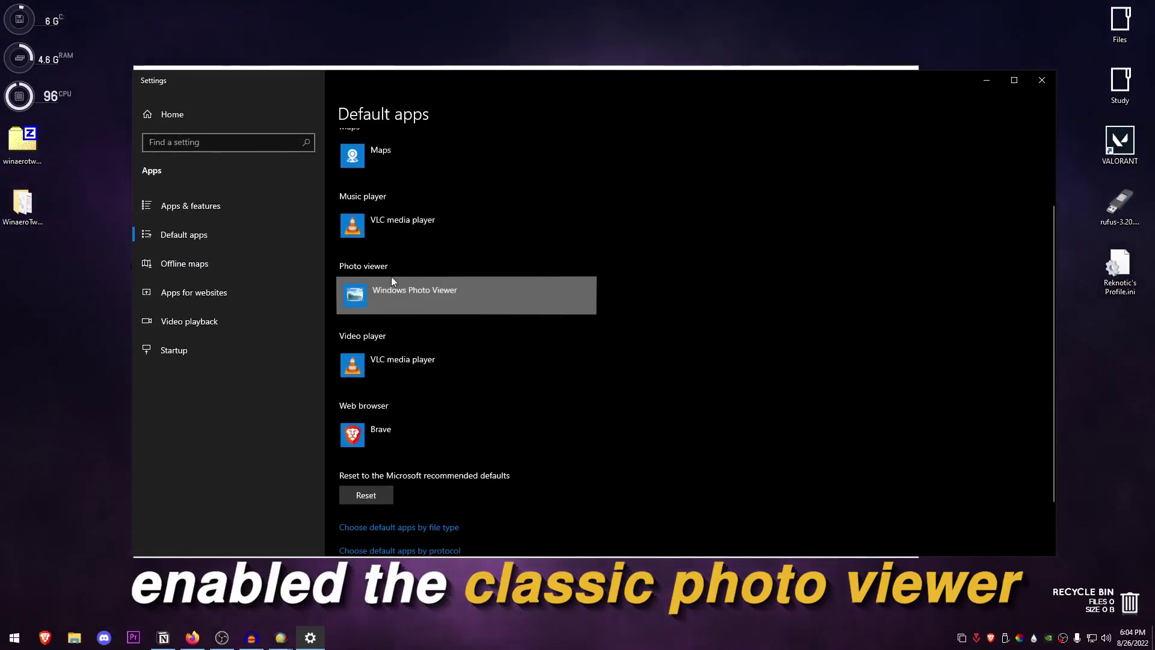
left_click(1042, 80)
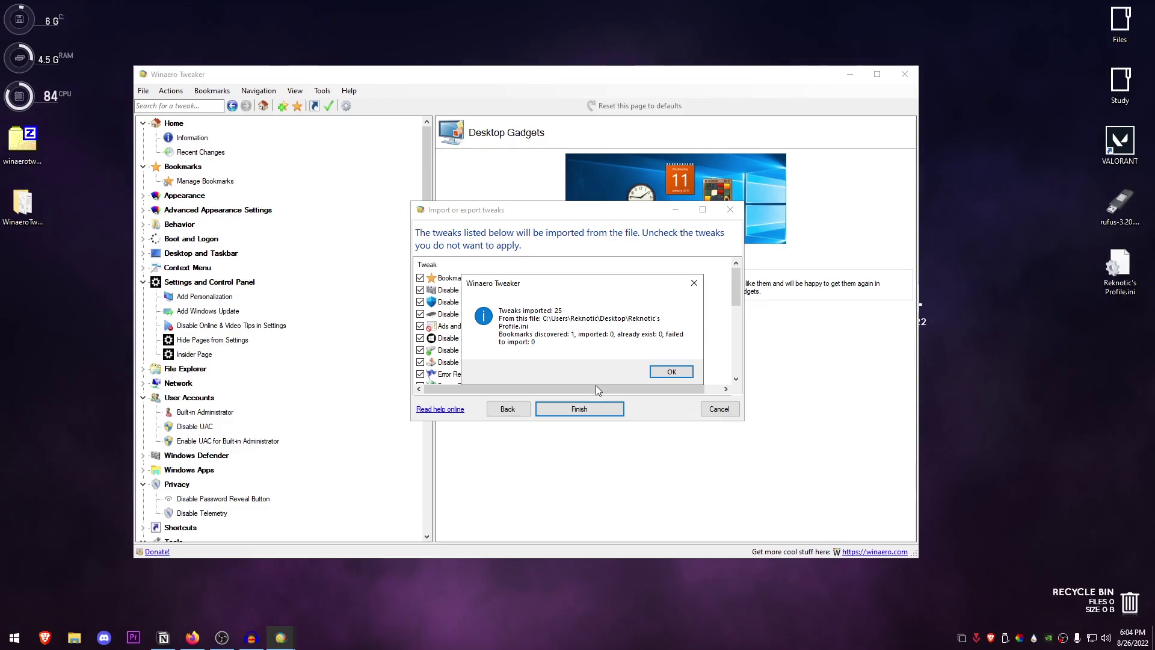
left_click(671, 371)
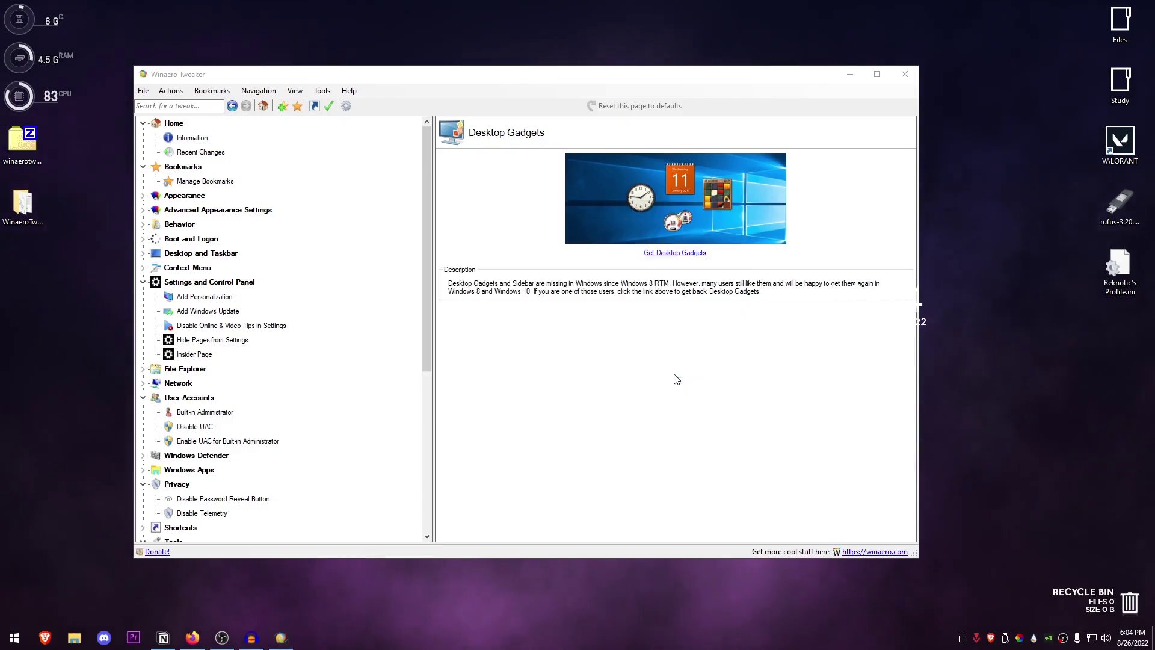
- Close Winaero Tweaker and refresh the desktop from its right-click menu
left_click(907, 77)
right_click(272, 194)
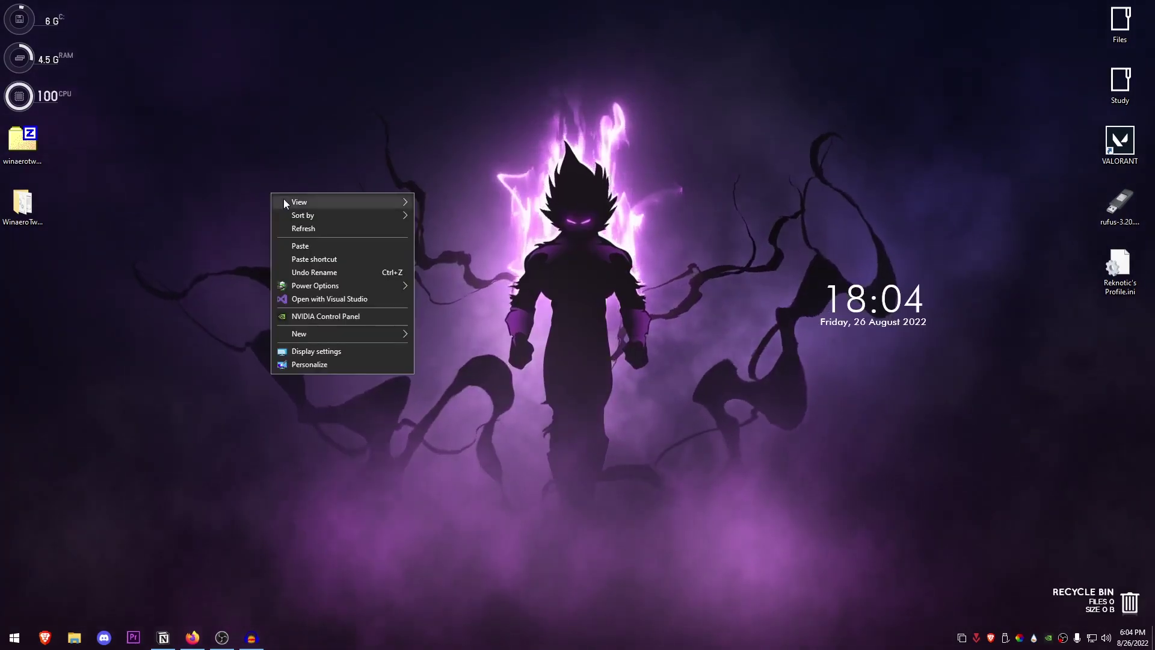
left_click(319, 233)
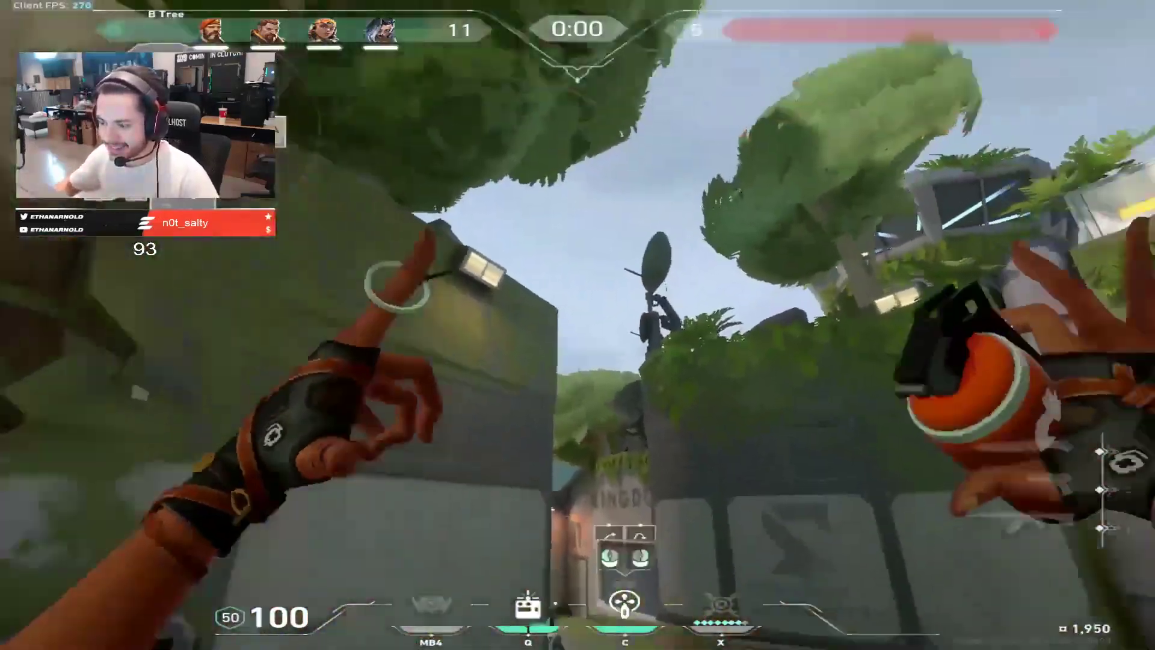
key("b")
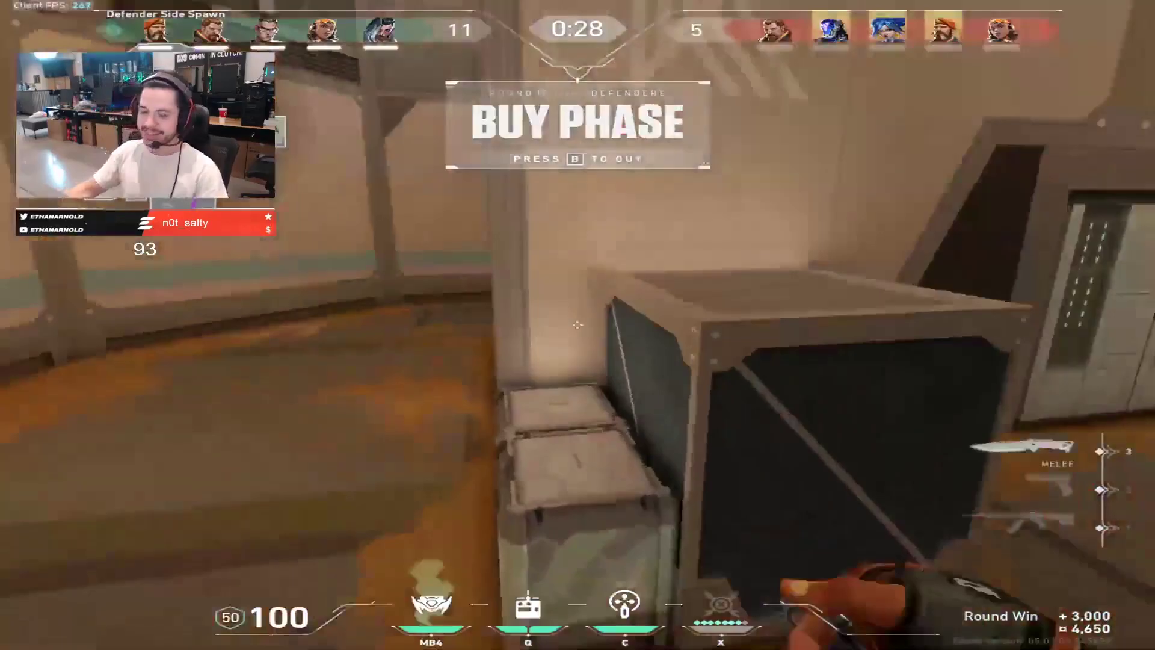
key("y")
key("m")
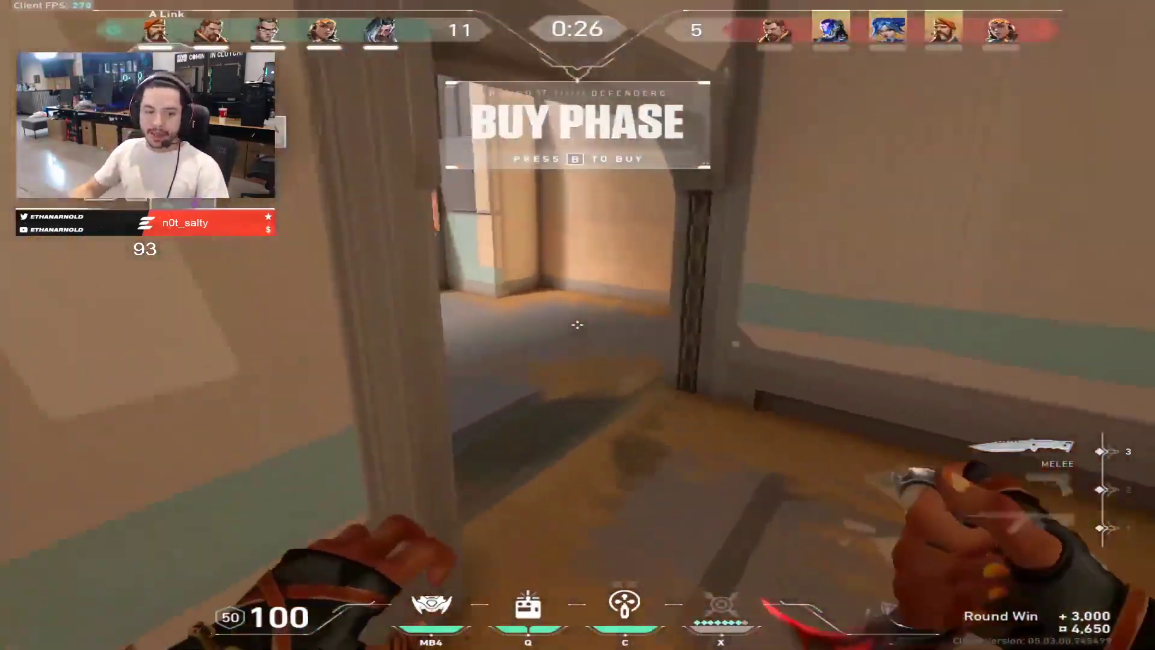